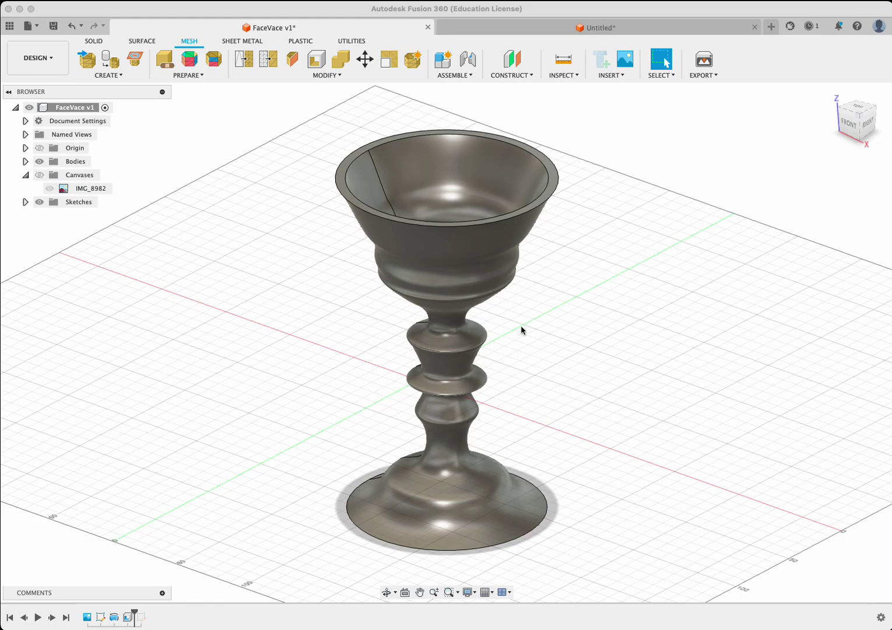
Step: Create a blank design, Untitled(1), after briefly previewing the IMG_8982.jpeg reference photo
click(521, 325)
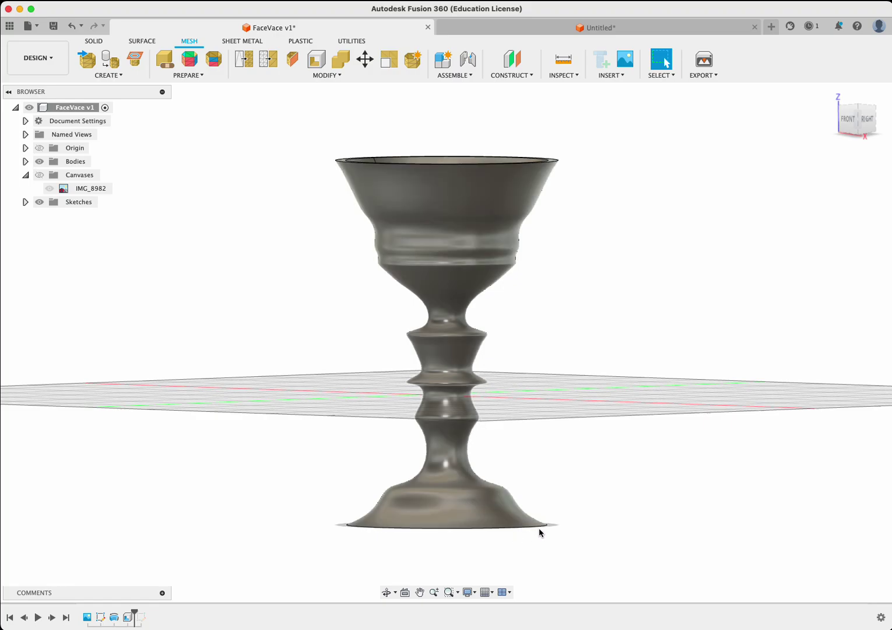
shift+middle_drag(500, 444, 502, 354)
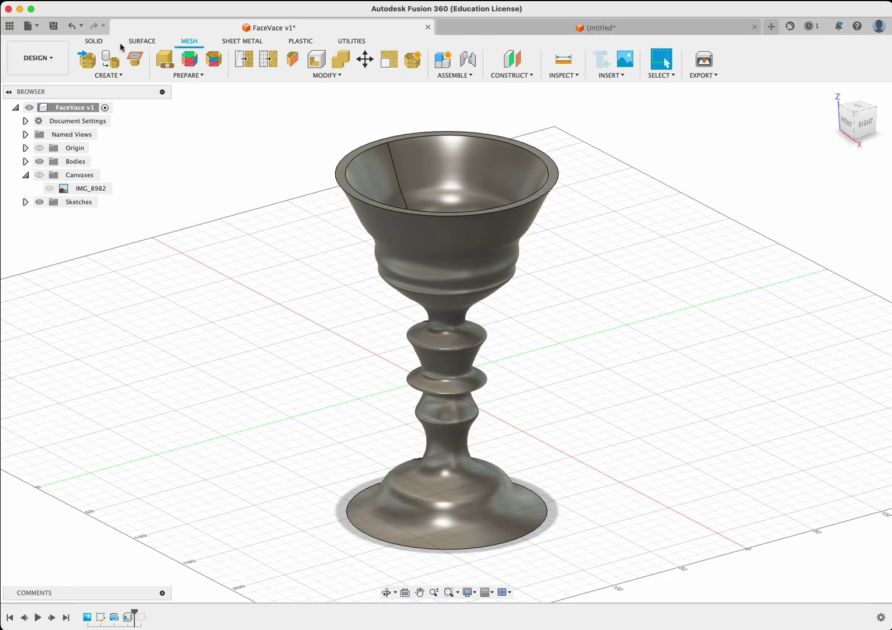
click(30, 27)
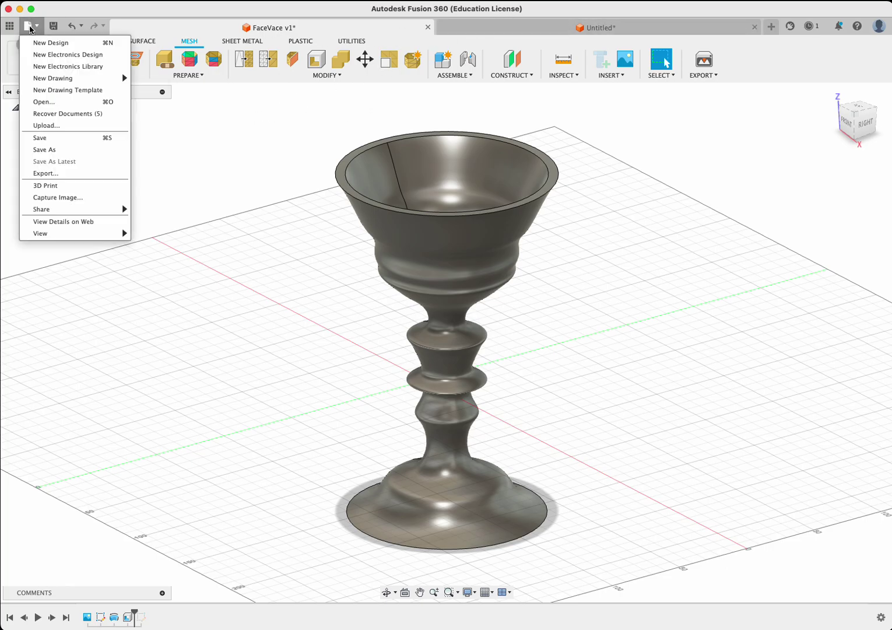
click(44, 42)
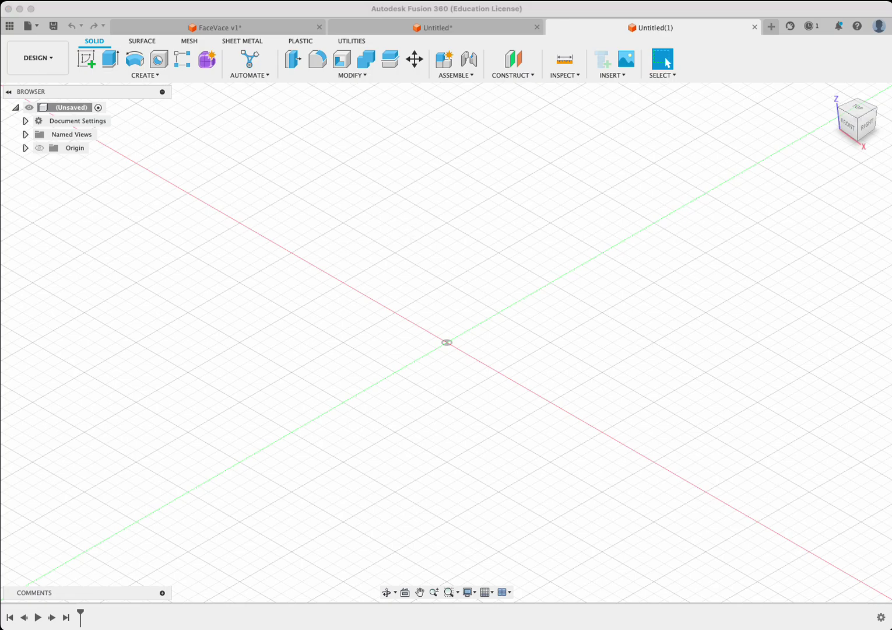
key(space)
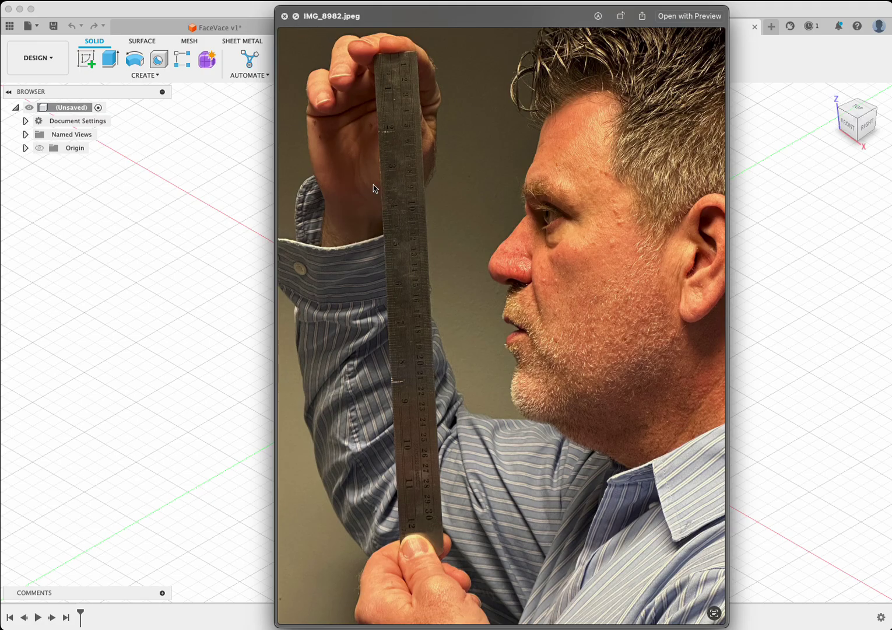
key(space)
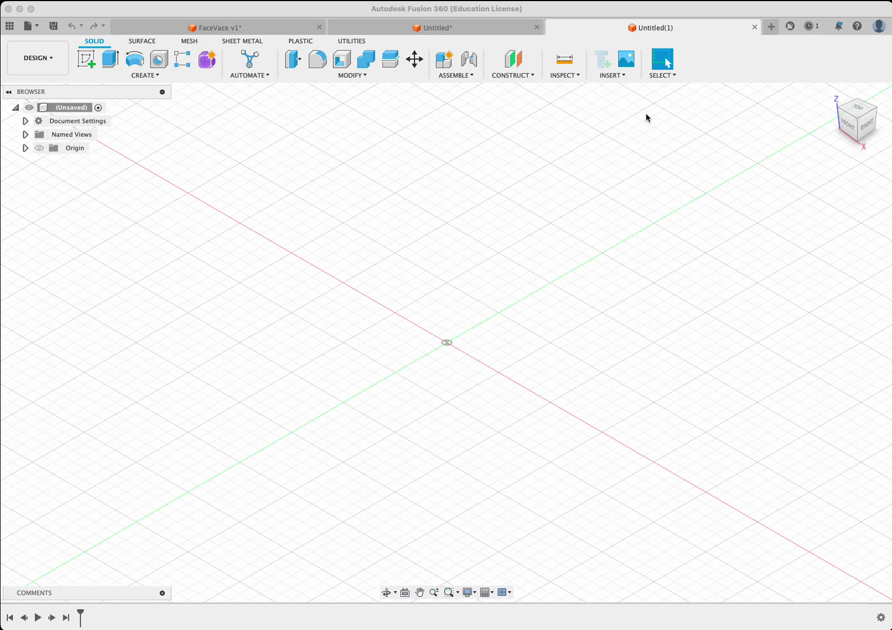
Step: Insert IMG_8982.jpeg as an XZ-plane canvas, offset about 12.5 mm by 10.2 mm from the origin
click(628, 75)
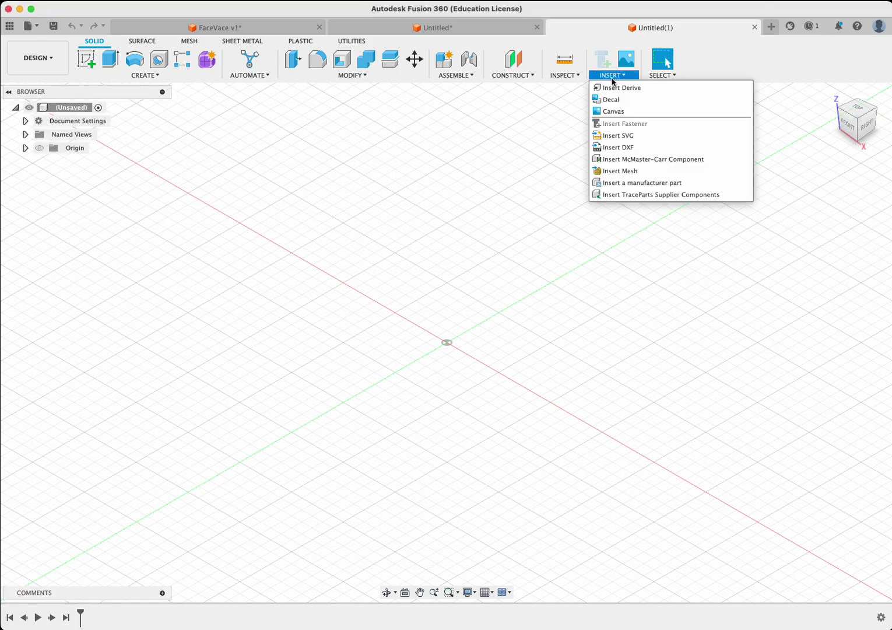
click(613, 111)
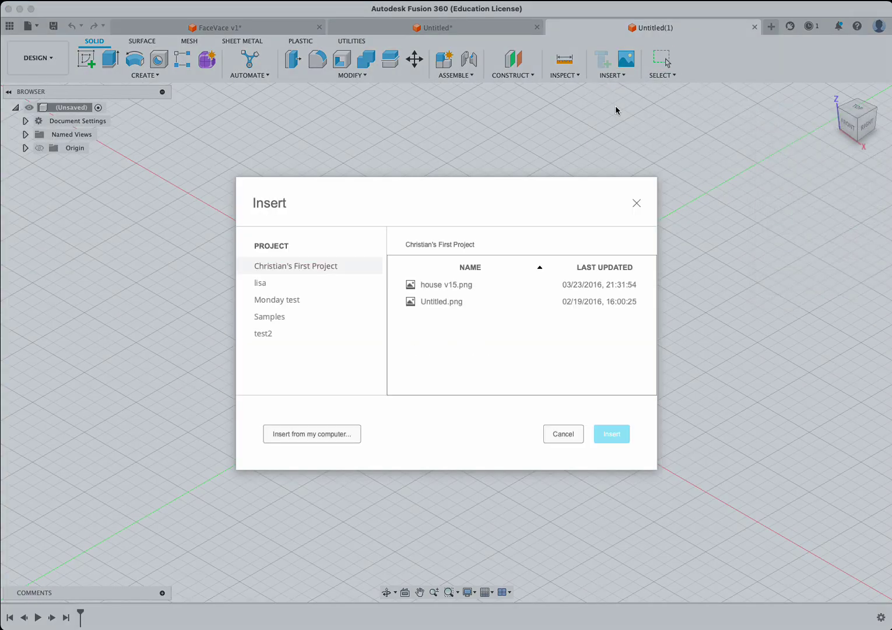
click(331, 436)
click(427, 231)
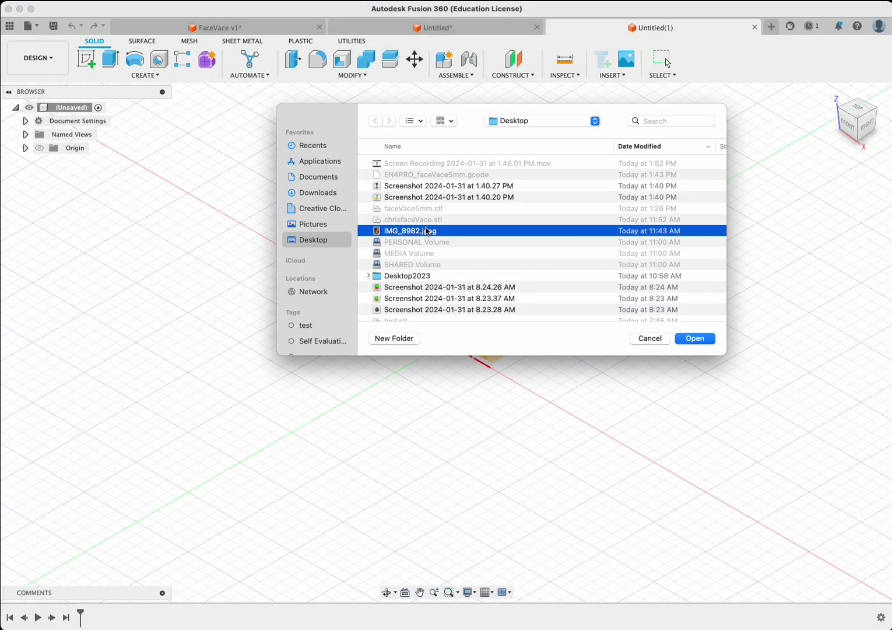
click(699, 338)
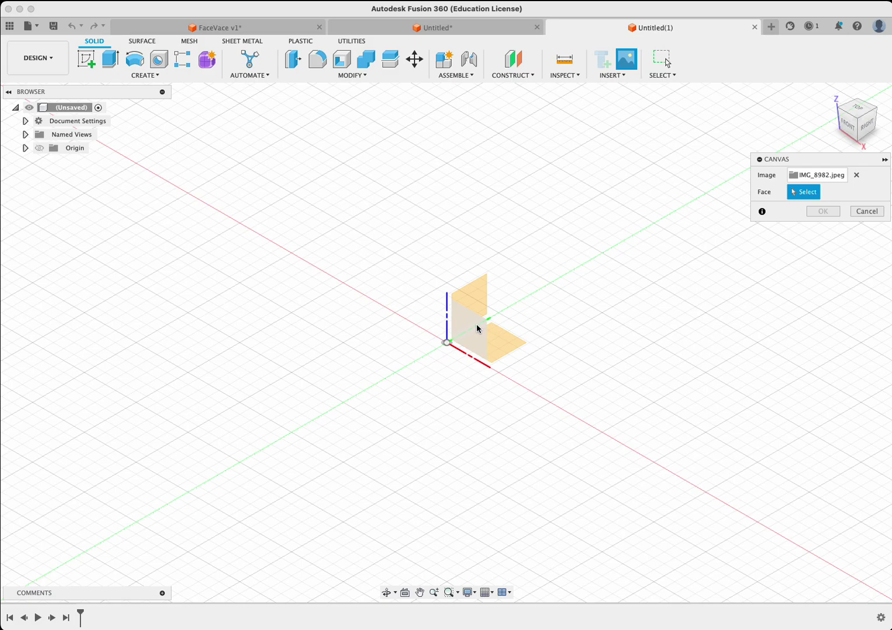
click(478, 329)
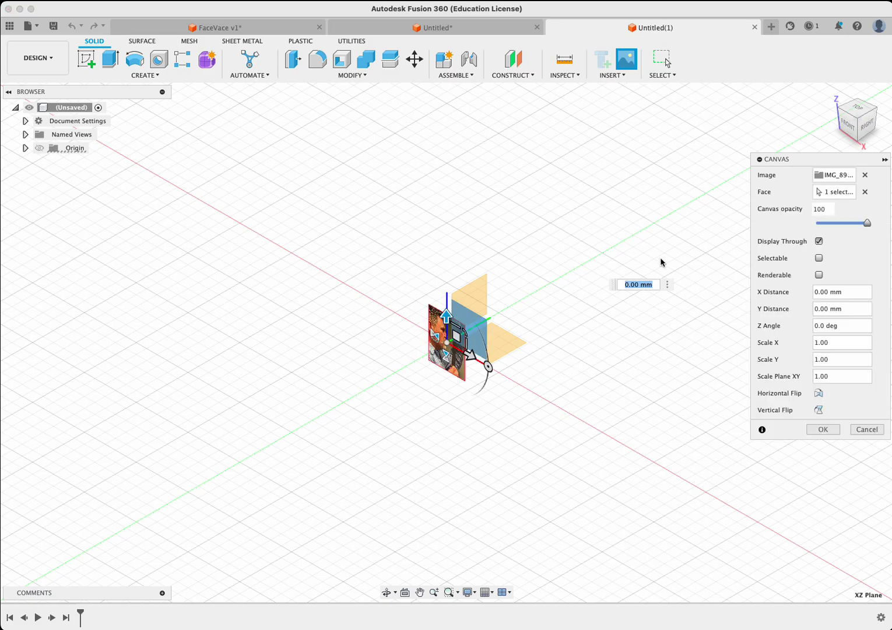
click(846, 125)
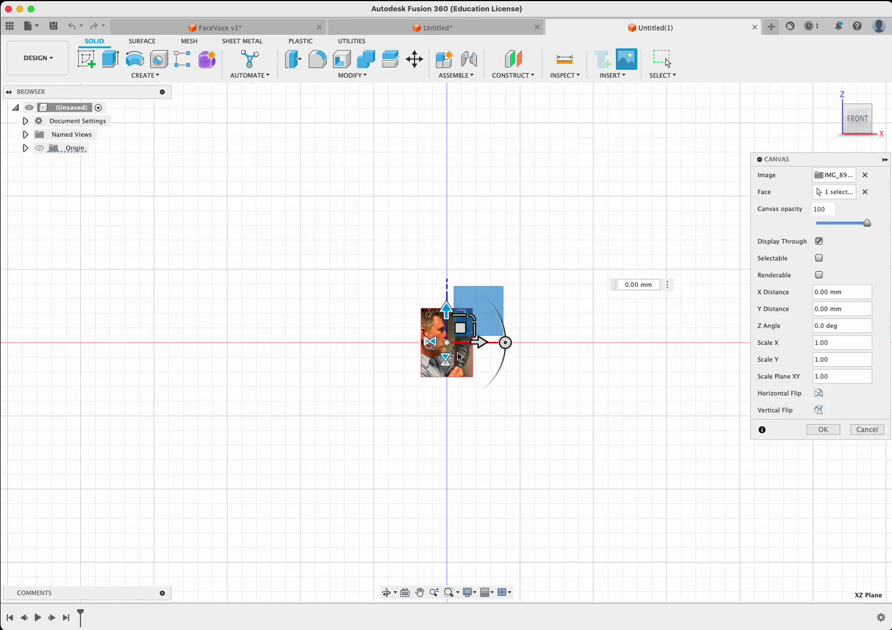
drag(461, 329, 491, 291)
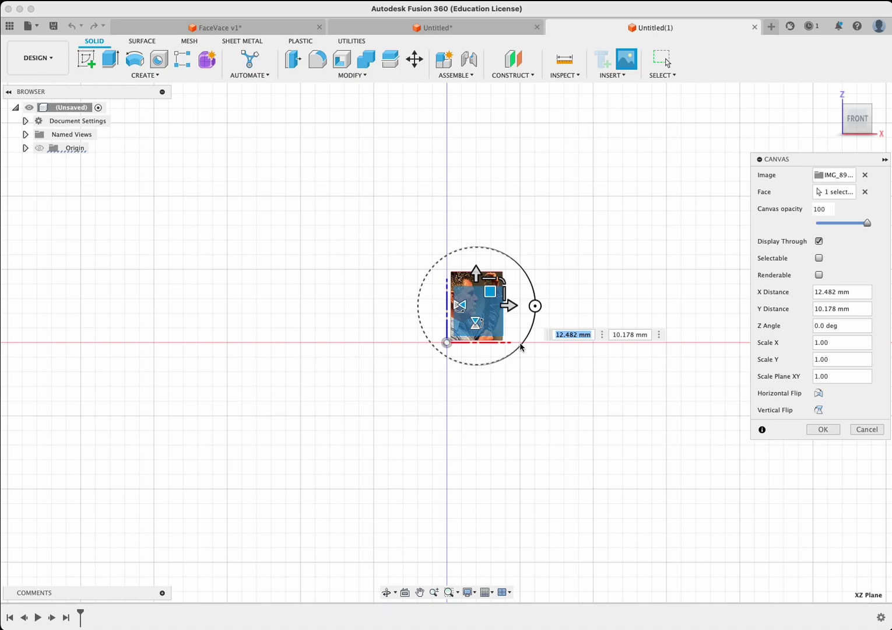
click(823, 430)
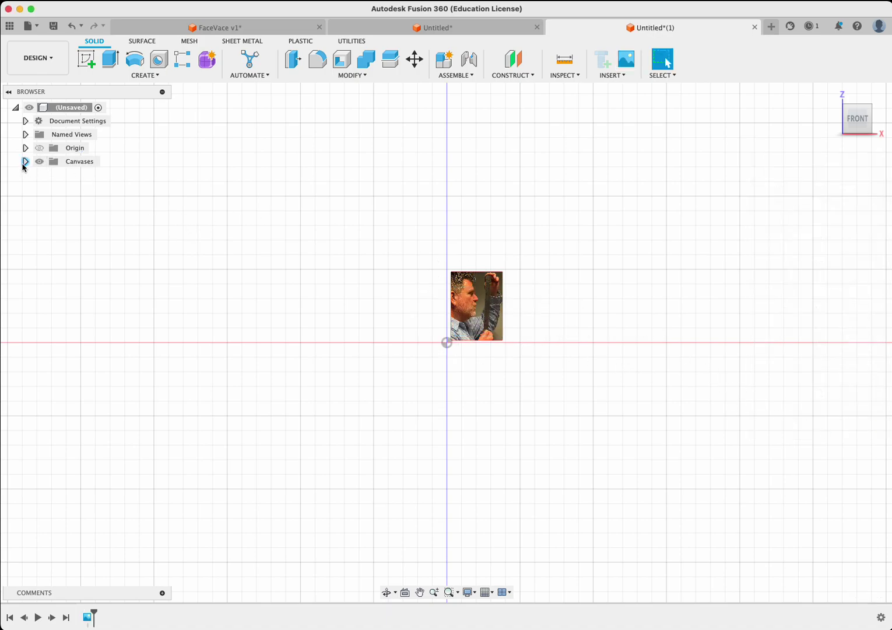
click(25, 162)
click(77, 176)
right_click(97, 178)
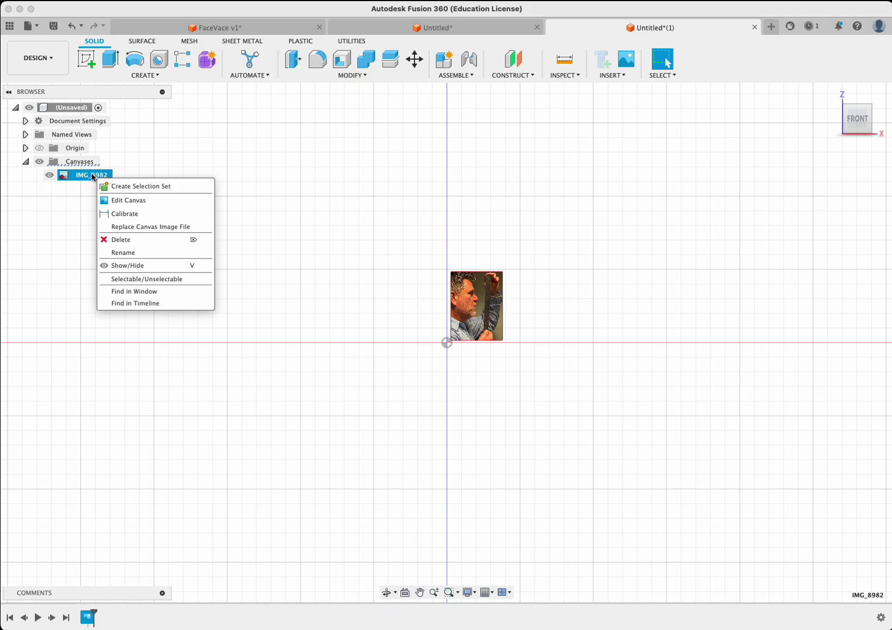
click(136, 201)
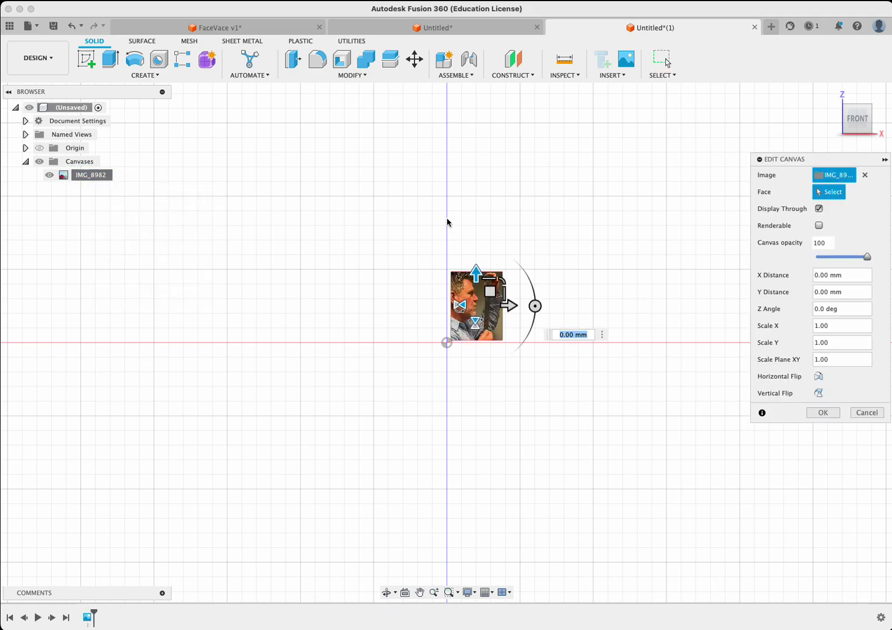
click(840, 258)
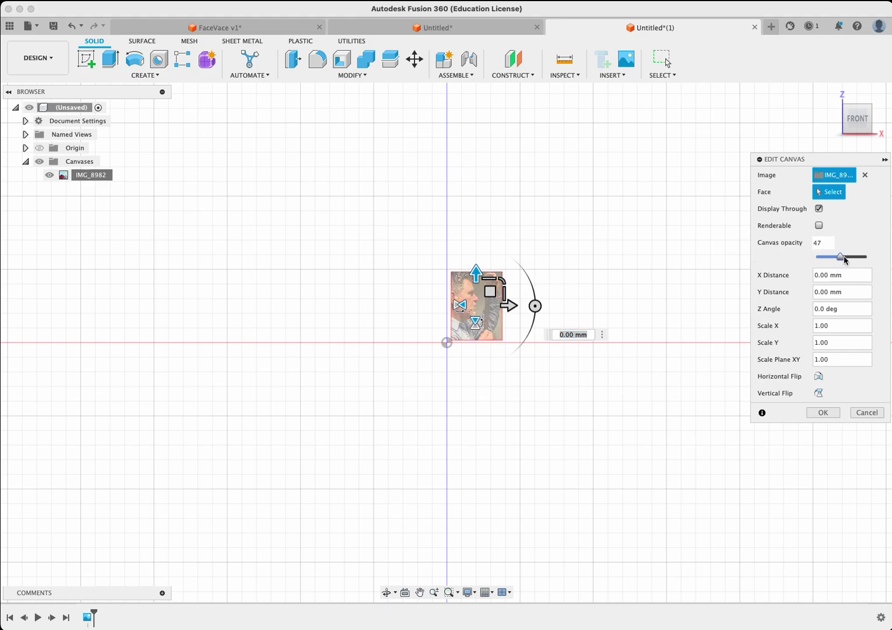
scroll(465, 311, up, 3)
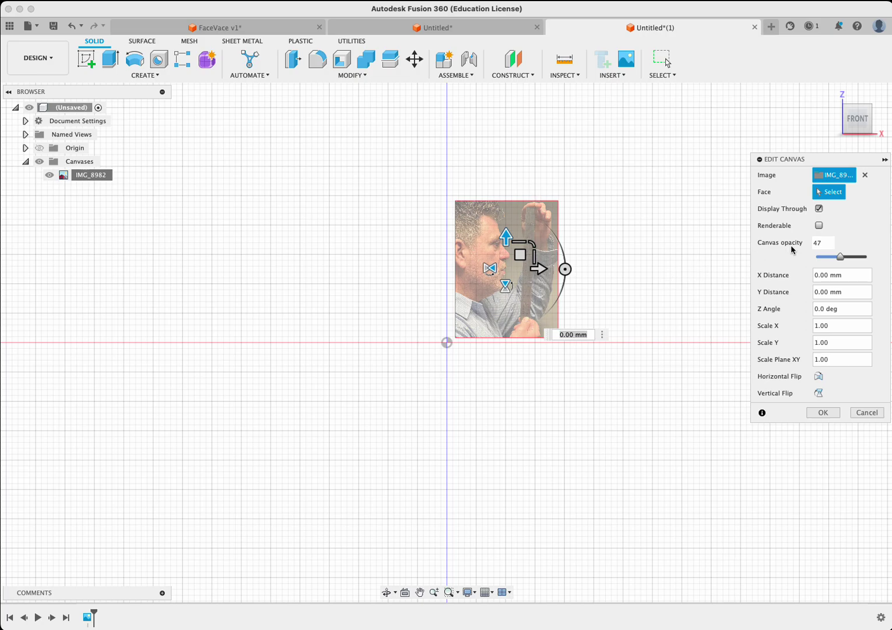
drag(841, 257, 877, 260)
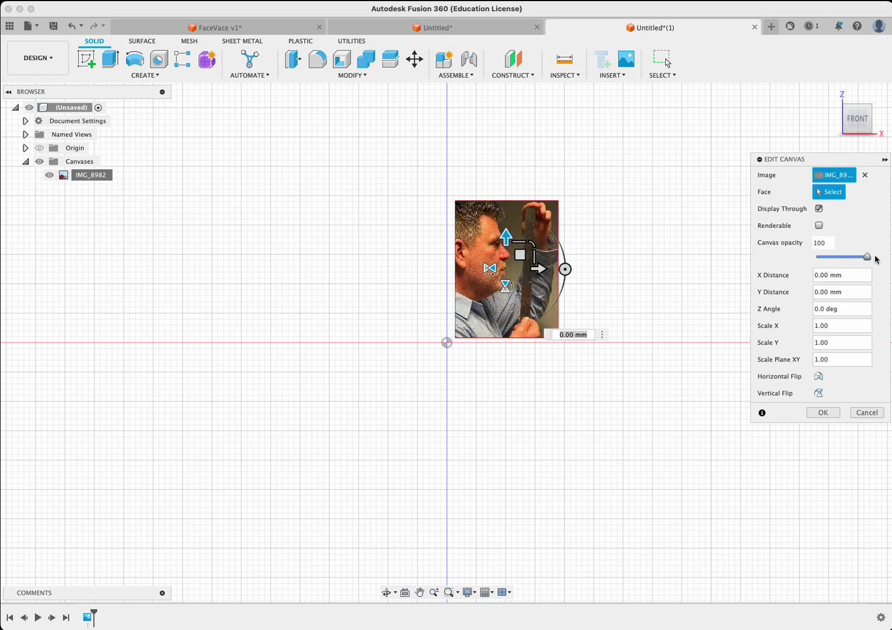
click(819, 411)
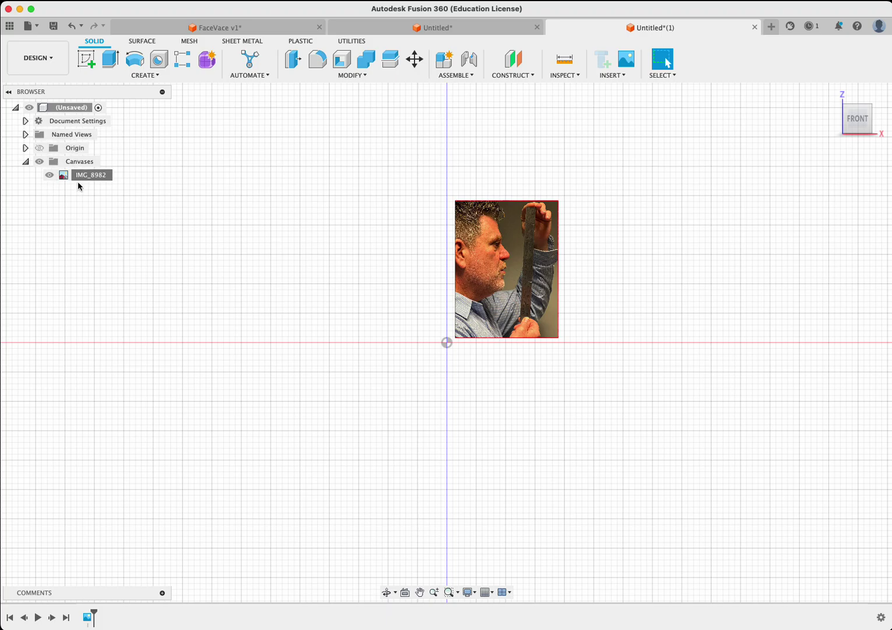
Step: Begin calibrating the IMG_8982 canvas and zoom in on the photo's ruler
right_click(100, 177)
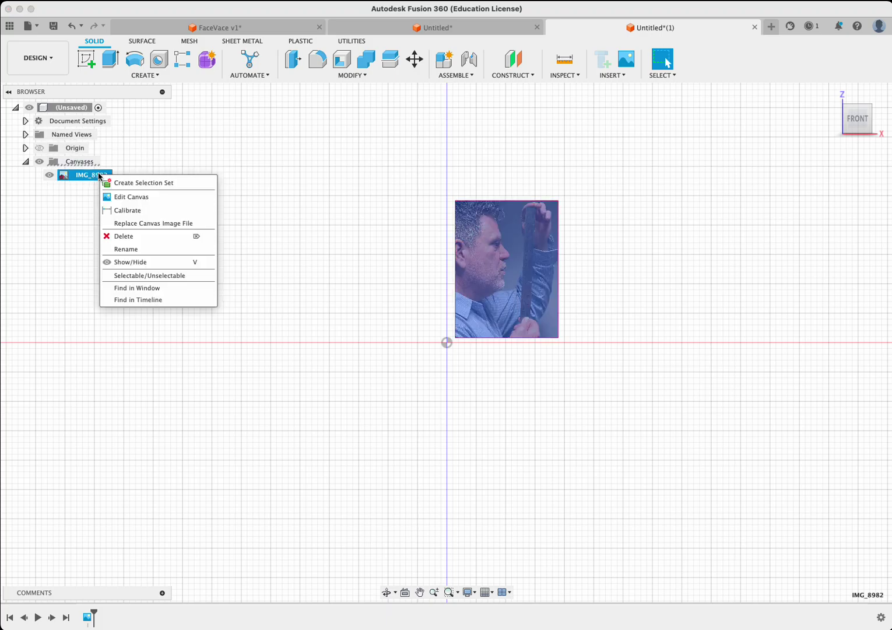
click(137, 210)
scroll(503, 340, up, 10)
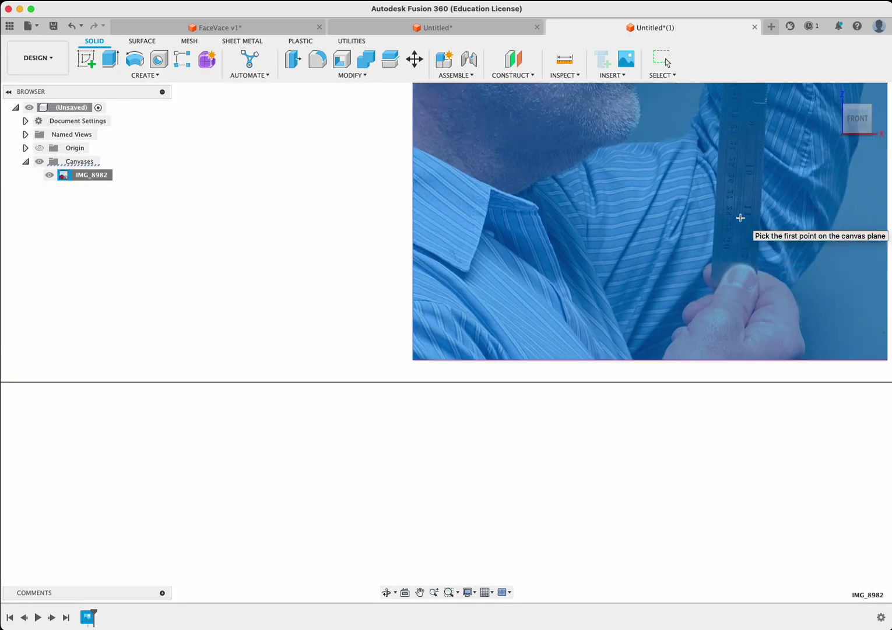
scroll(739, 210, up, 5)
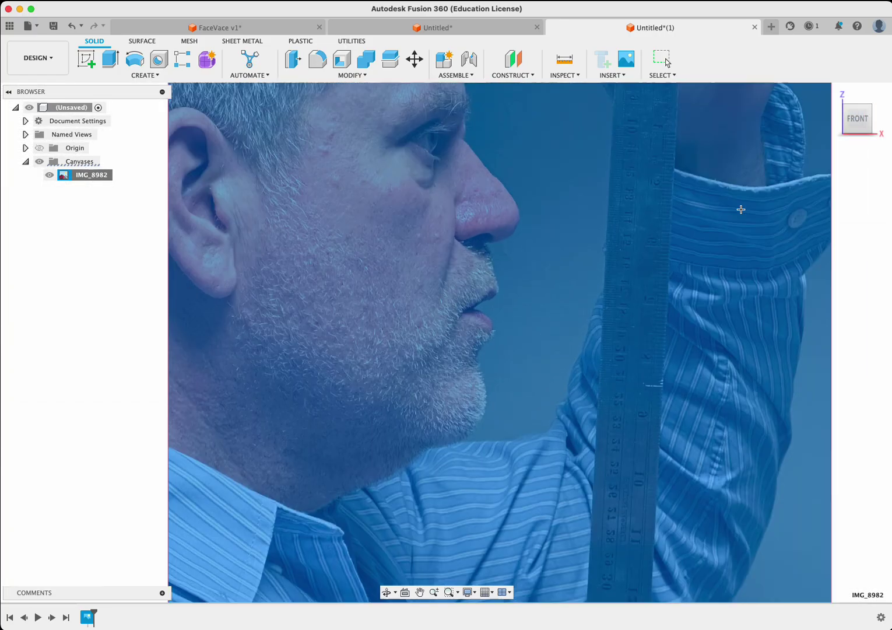
scroll(672, 376, up, 3)
scroll(672, 376, down, 2)
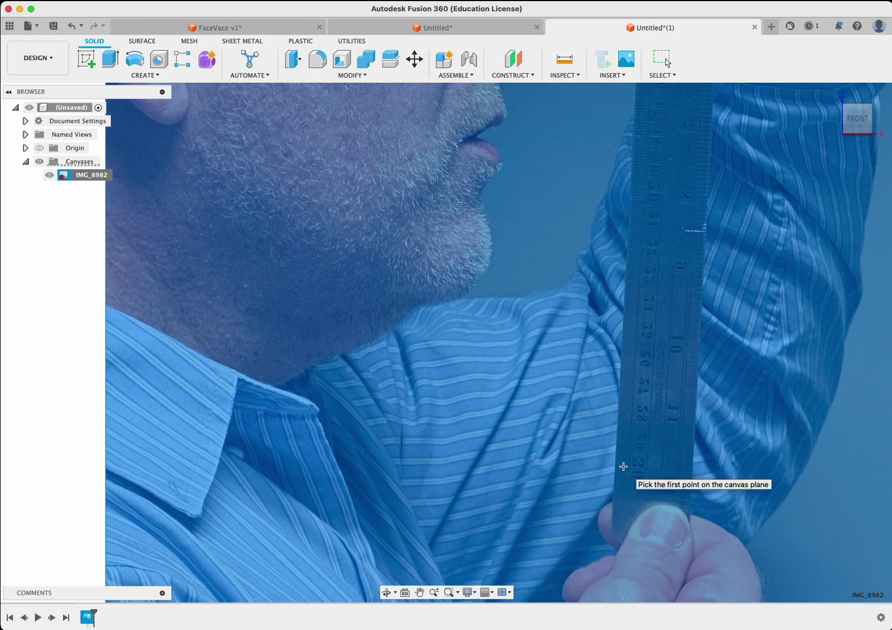
scroll(622, 465, up, 5)
scroll(624, 466, down, 5)
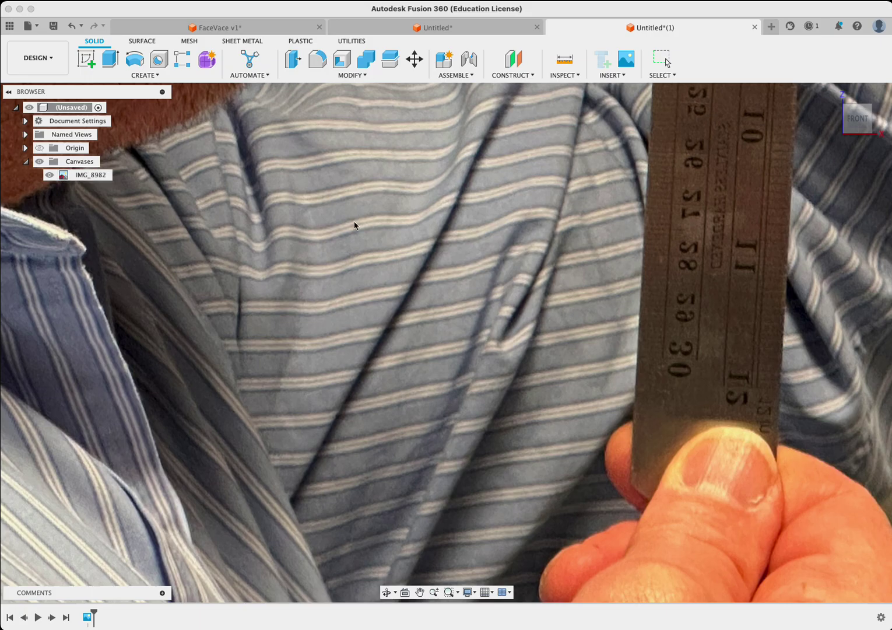
Step: Restart calibration, picking two ruler points from the 30 mark, and edit the distance value
click(670, 357)
click(82, 178)
right_click(88, 179)
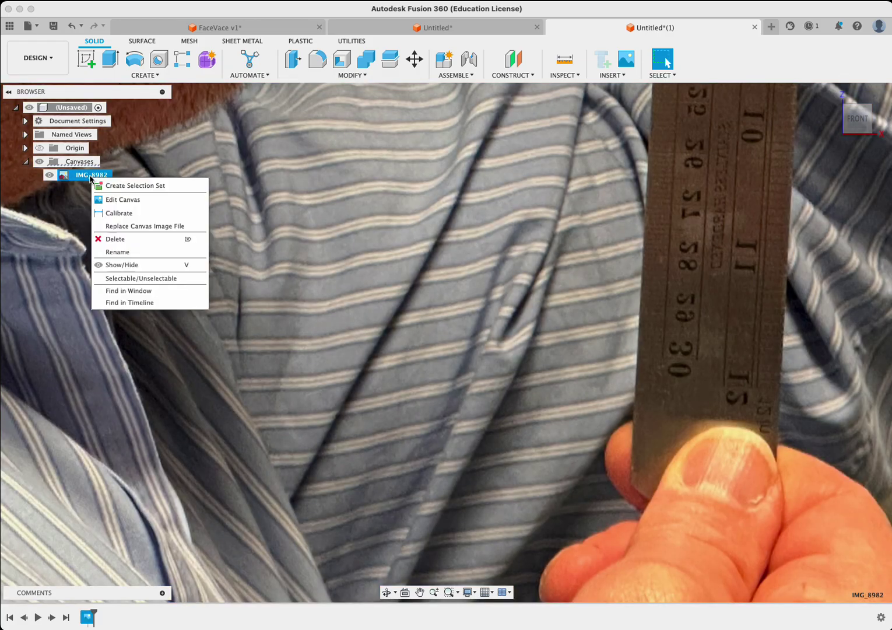
click(105, 212)
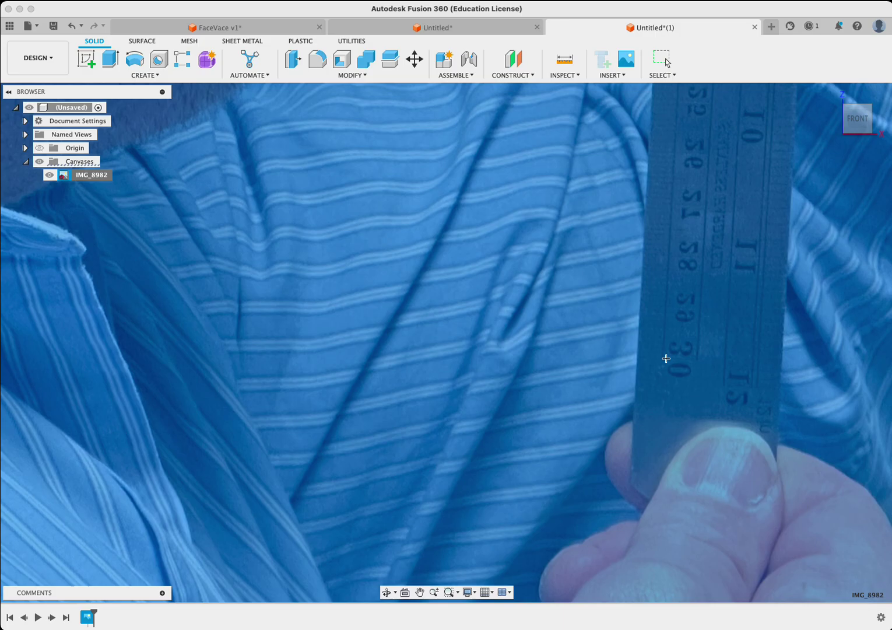
click(665, 358)
scroll(688, 295, up, 10)
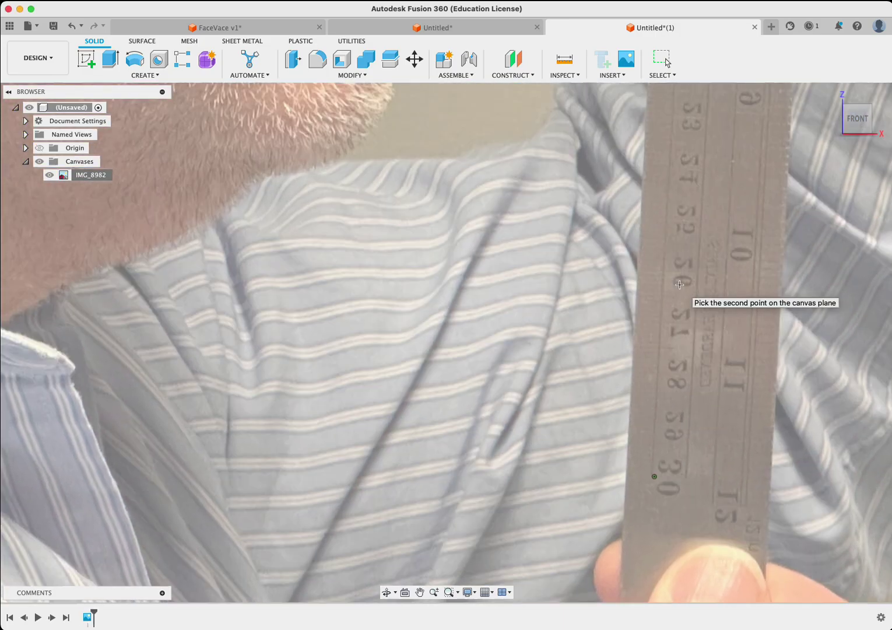
scroll(679, 284, up, 10)
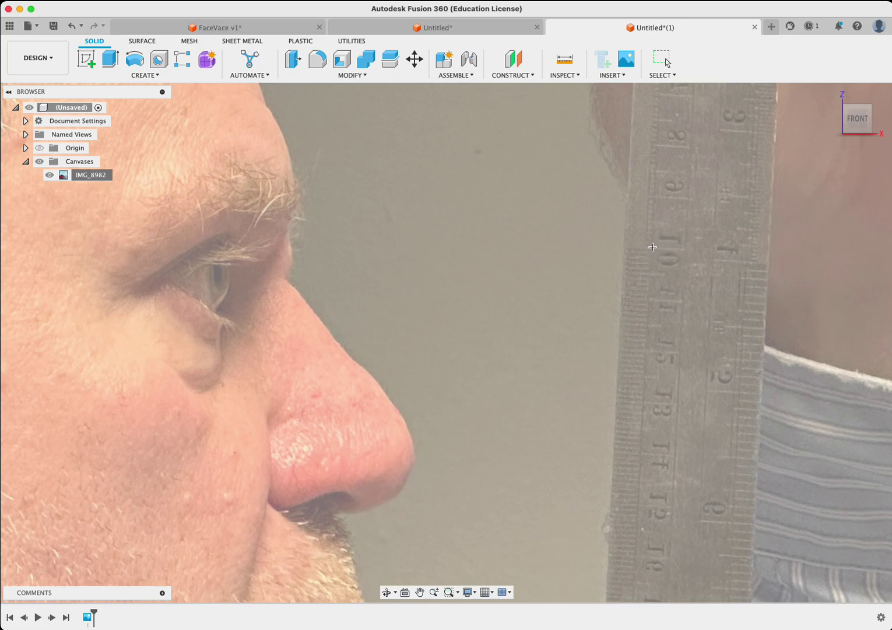
click(652, 248)
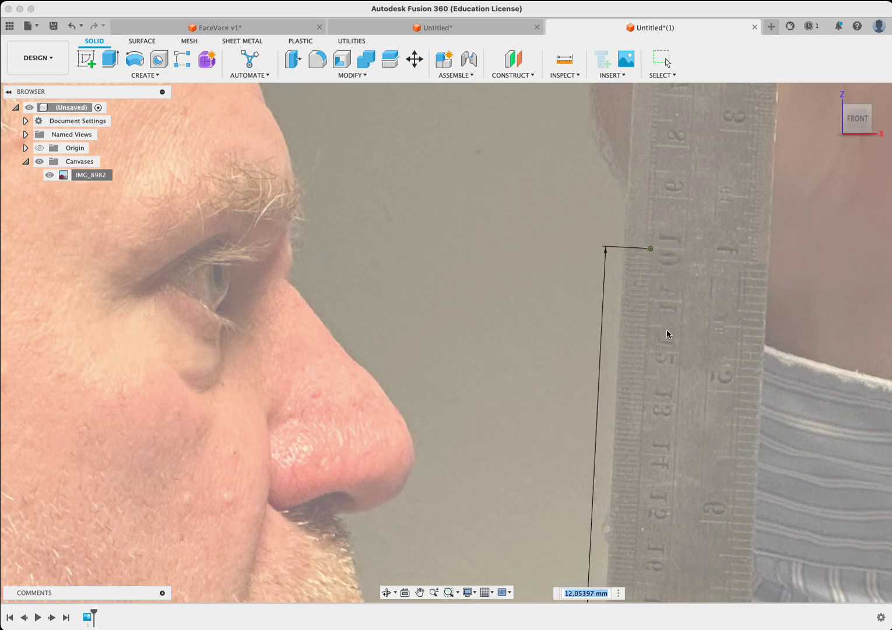
scroll(667, 334, down, 3)
scroll(643, 426, down, 3)
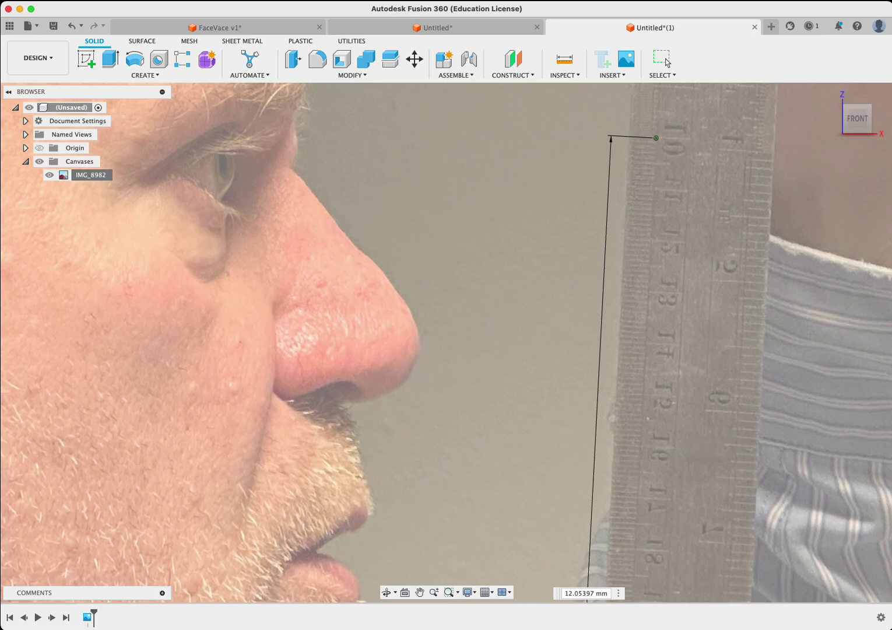
click(584, 593)
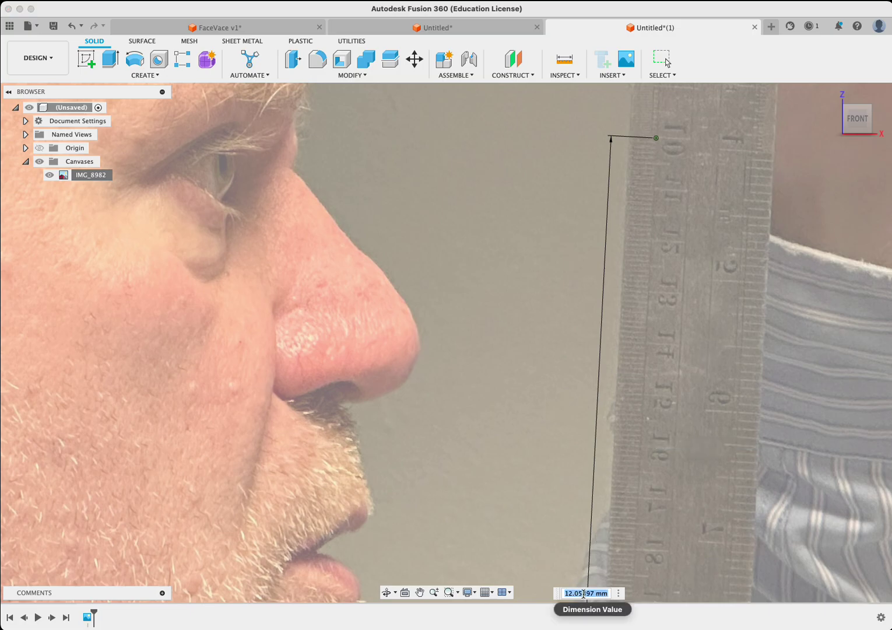
Step: Enter 200mm as the calibration length to rescale the photo
text(200mm)
key(Return)
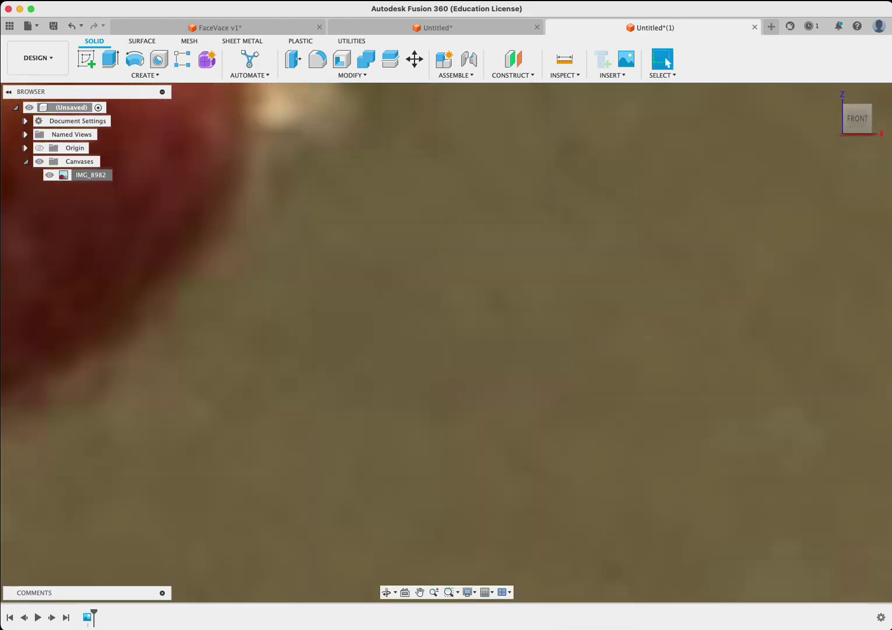
scroll(515, 359, down, 5)
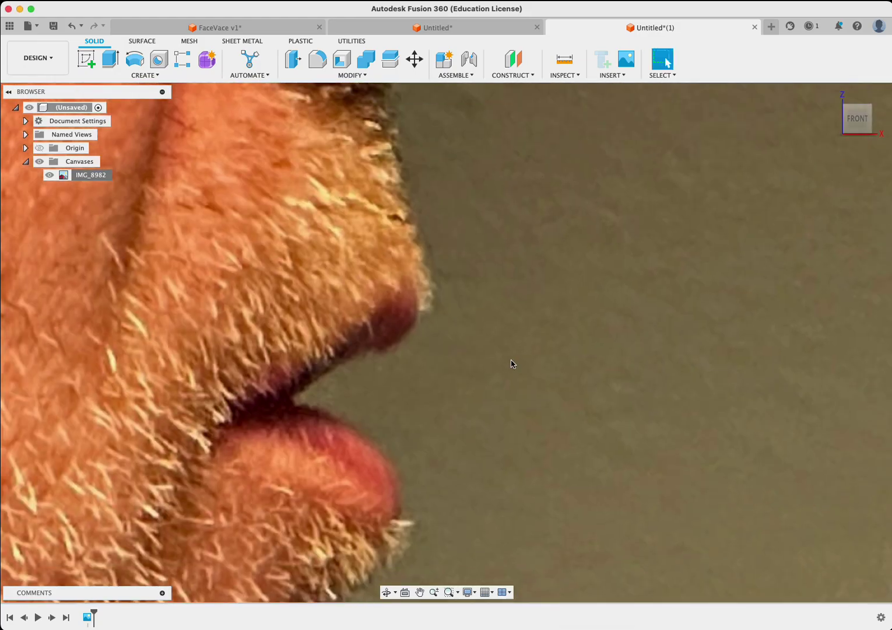
scroll(512, 363, down, 6)
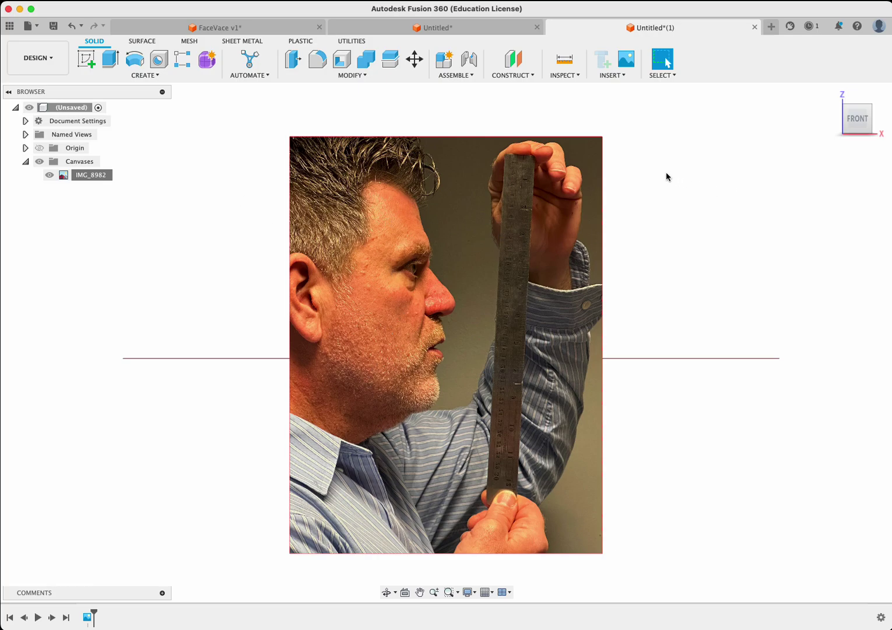
Step: Lower the IMG_8982 canvas opacity to about 54 and return to the home view
right_click(83, 182)
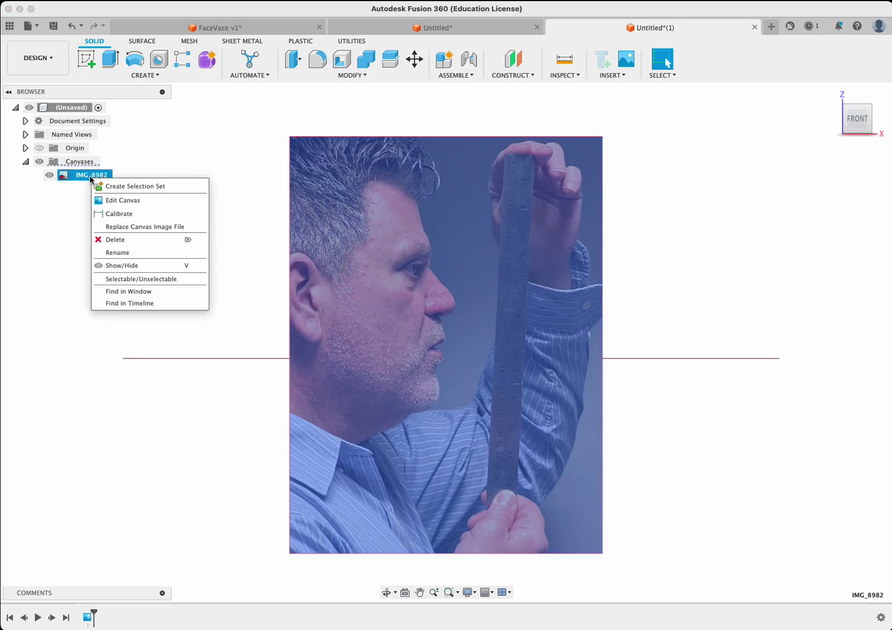
click(109, 201)
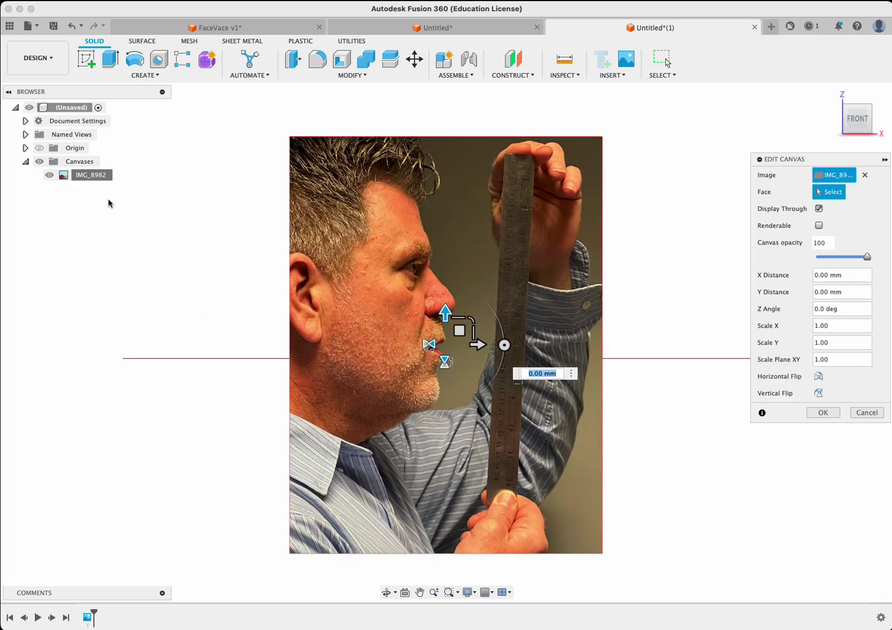
click(844, 257)
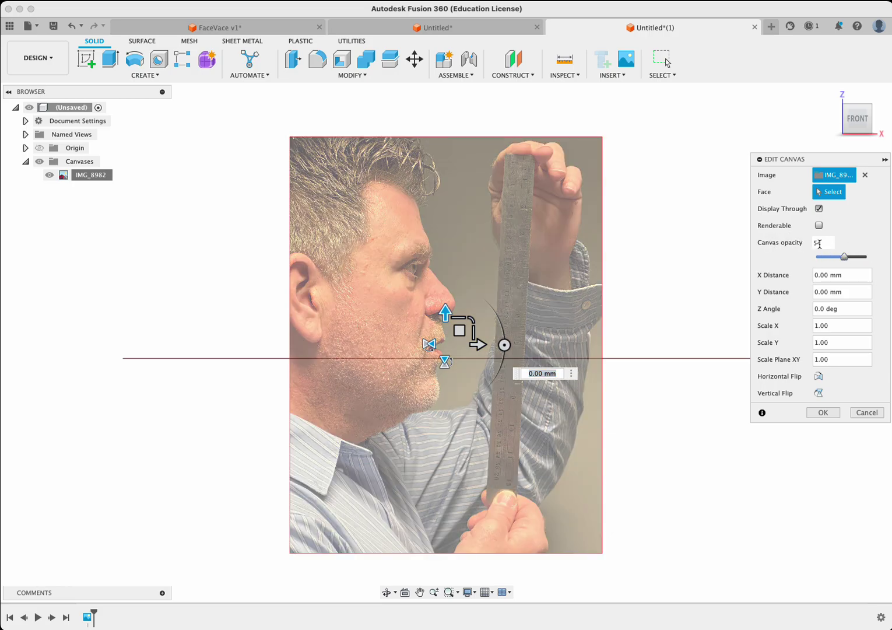
key(Return)
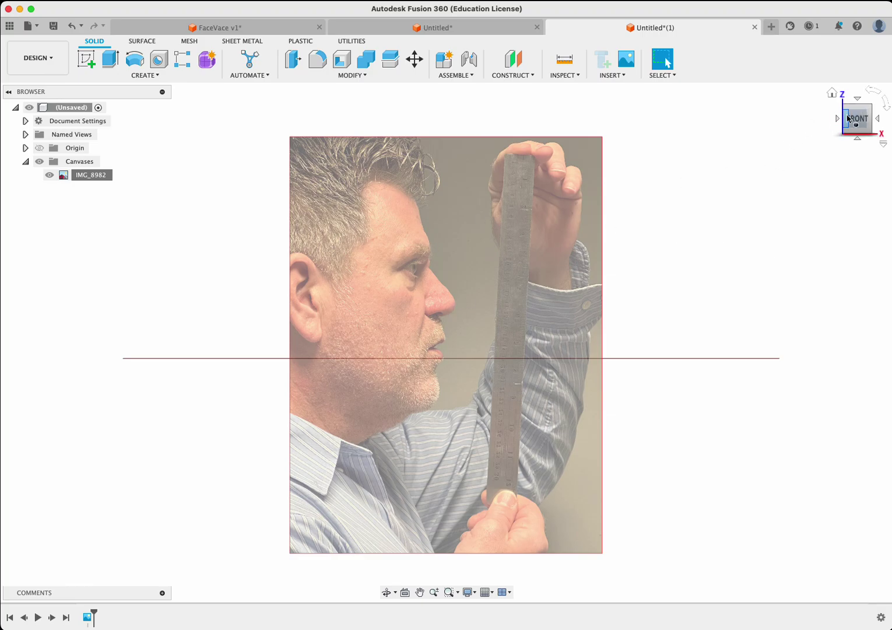
click(832, 92)
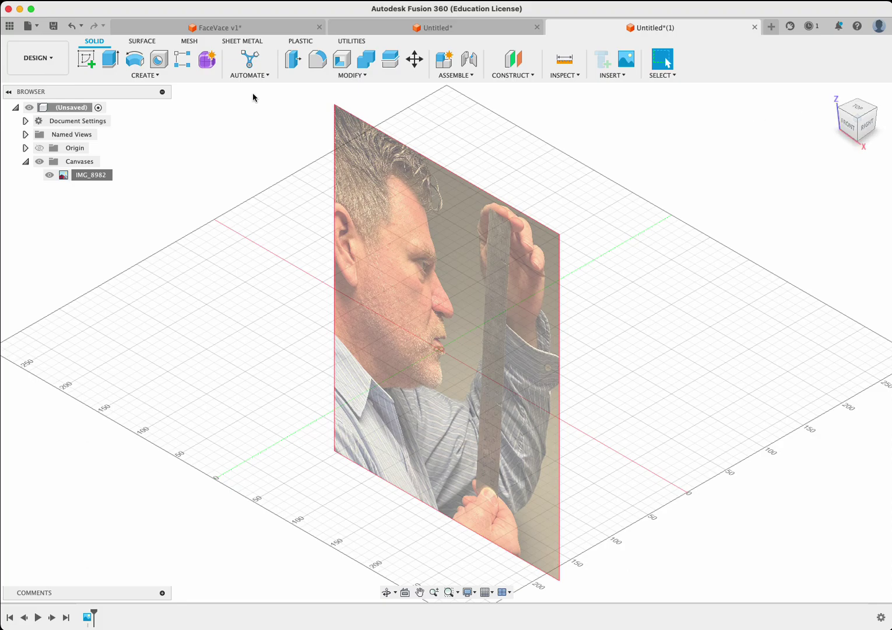
Step: Create a sketch on the front plane and switch to the Fit Point Spline tool
click(146, 75)
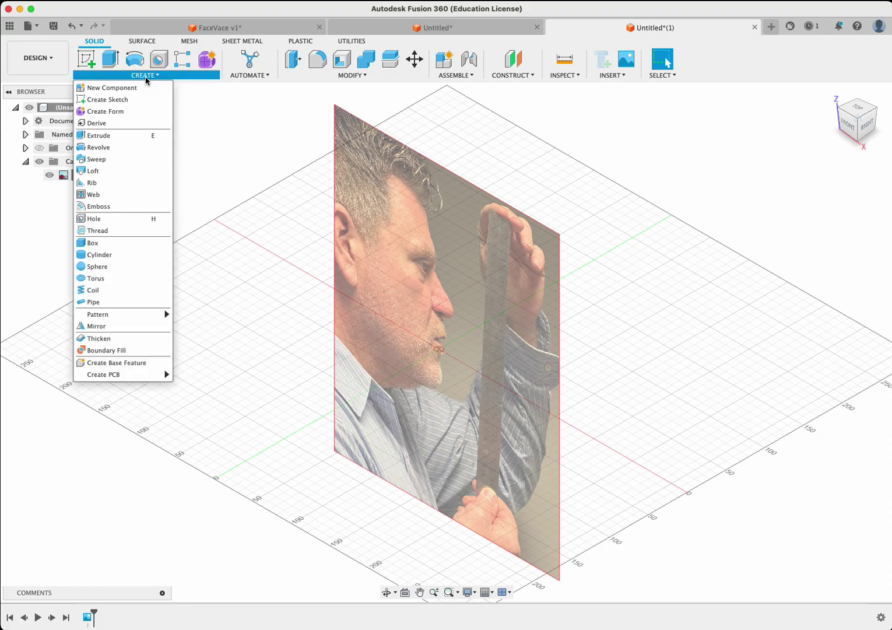
click(133, 100)
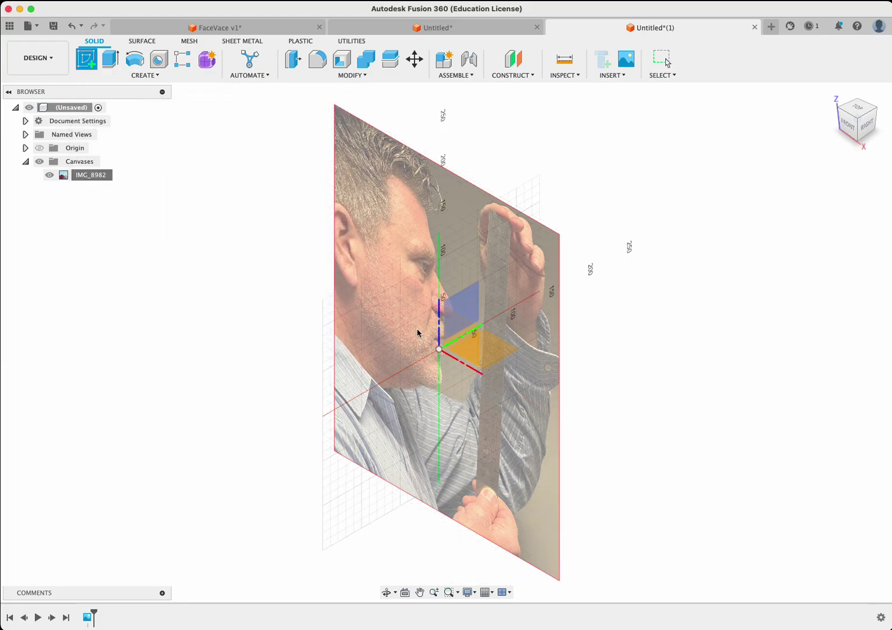
click(467, 345)
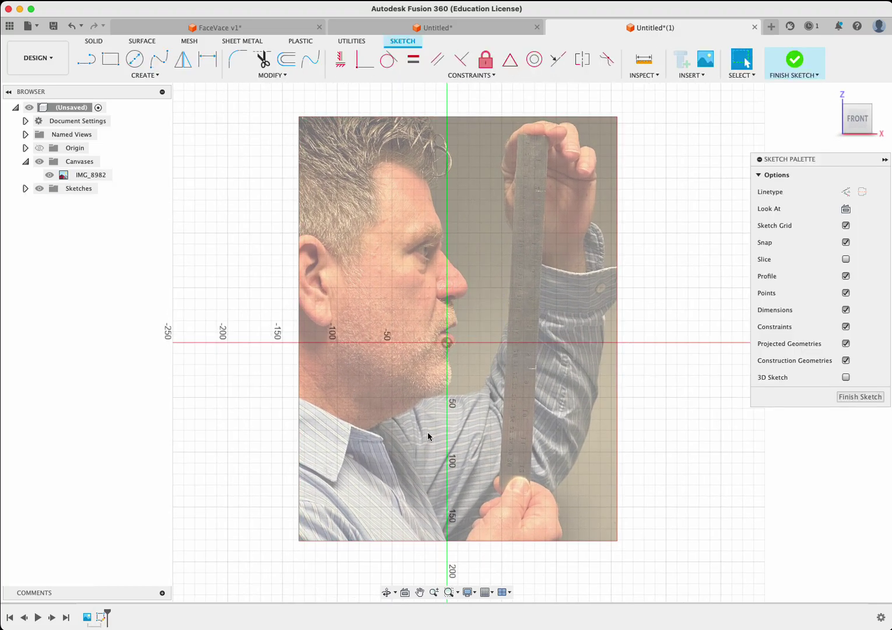
scroll(410, 445, up, 5)
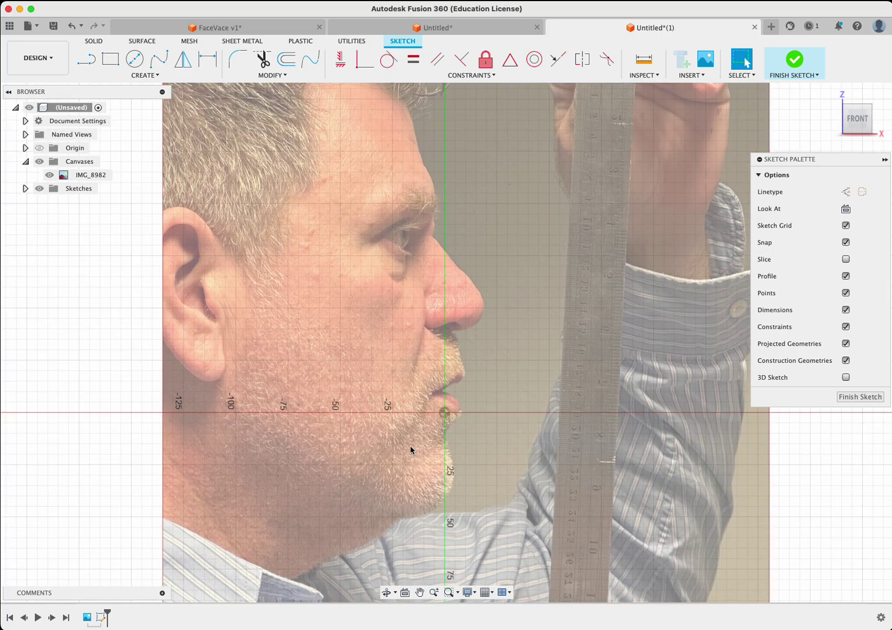
click(165, 65)
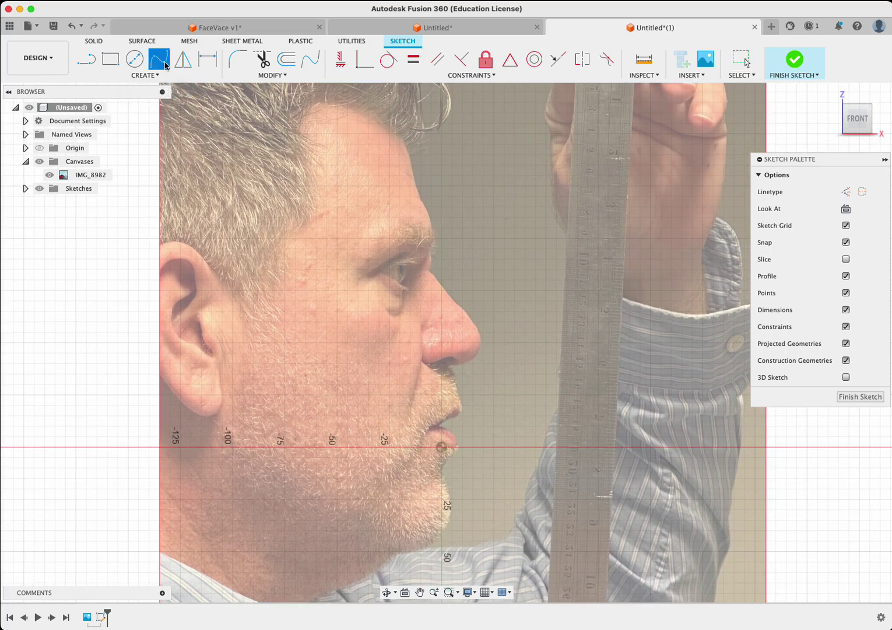
scroll(423, 201, up, 4)
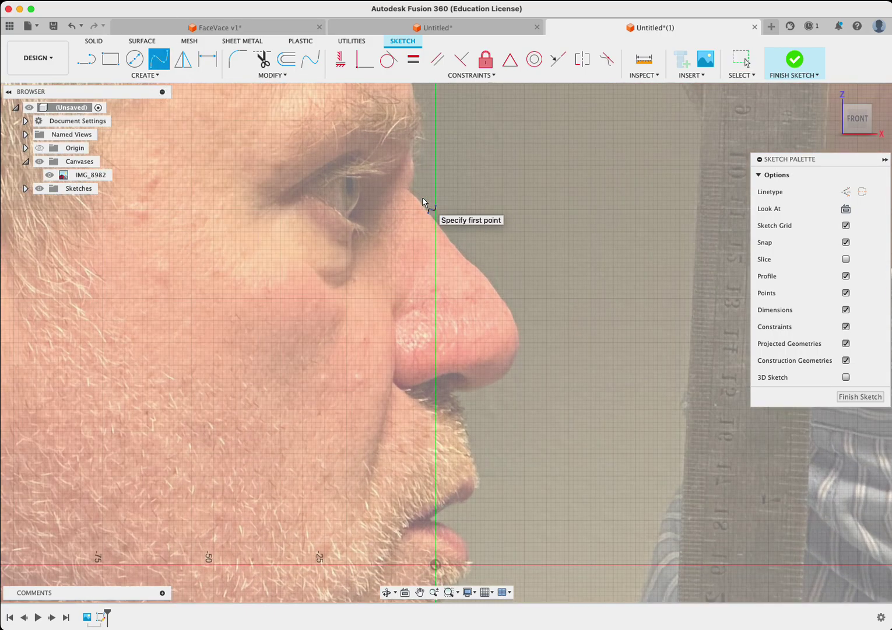
scroll(423, 203, up, 8)
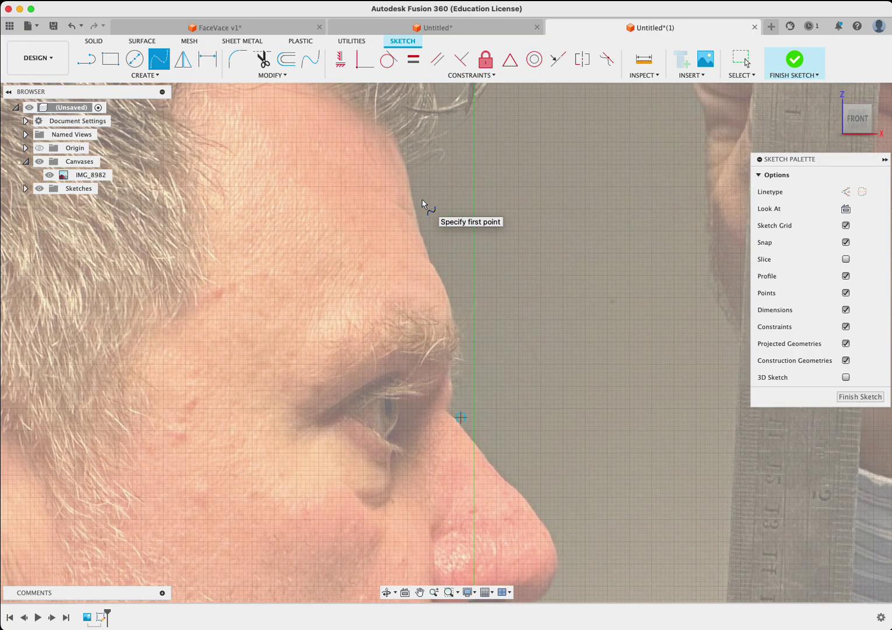
scroll(423, 203, down, 2)
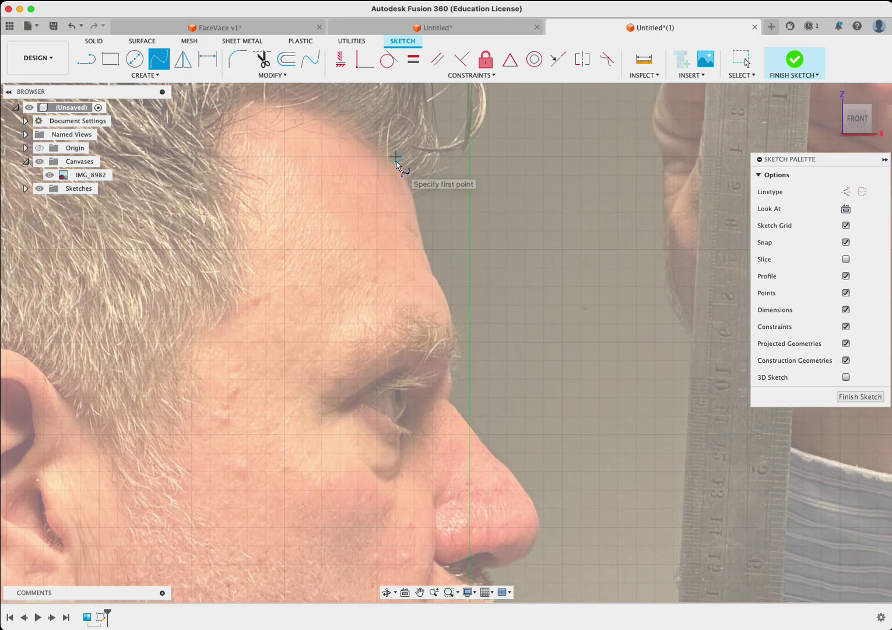
Step: Trace the spline from the forehead top down the brow to the nose bridge
click(396, 157)
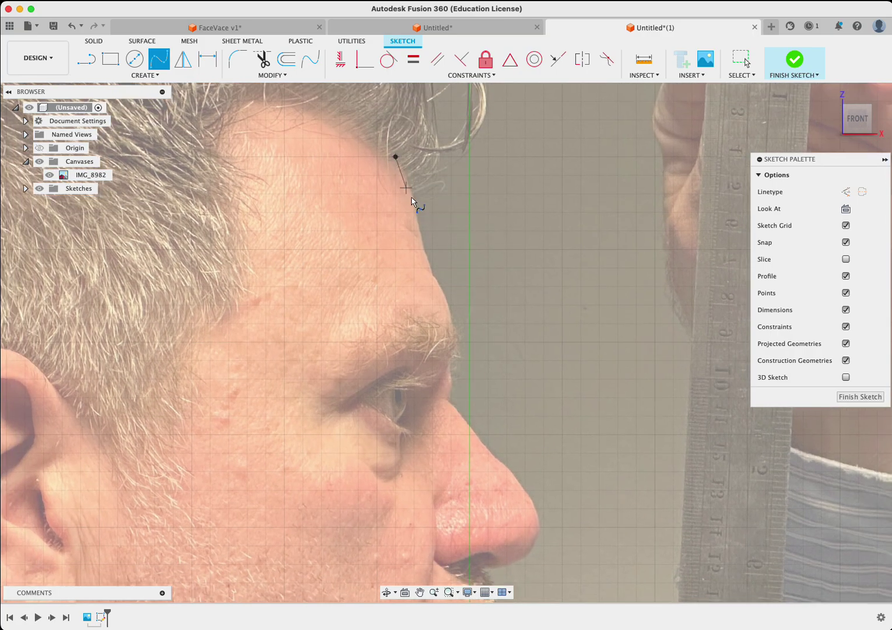
click(421, 234)
click(435, 280)
click(450, 311)
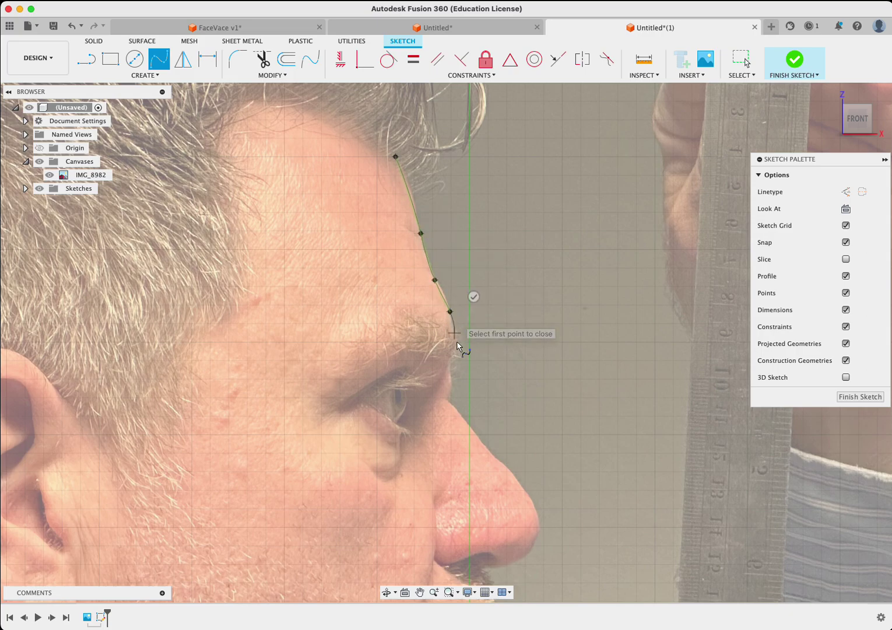
click(450, 379)
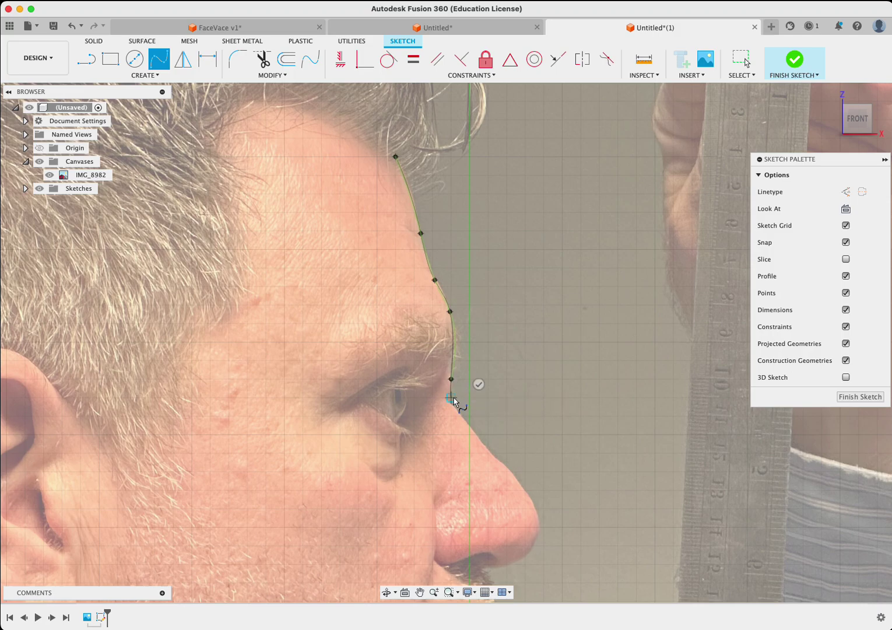
click(451, 401)
scroll(497, 456, down, 3)
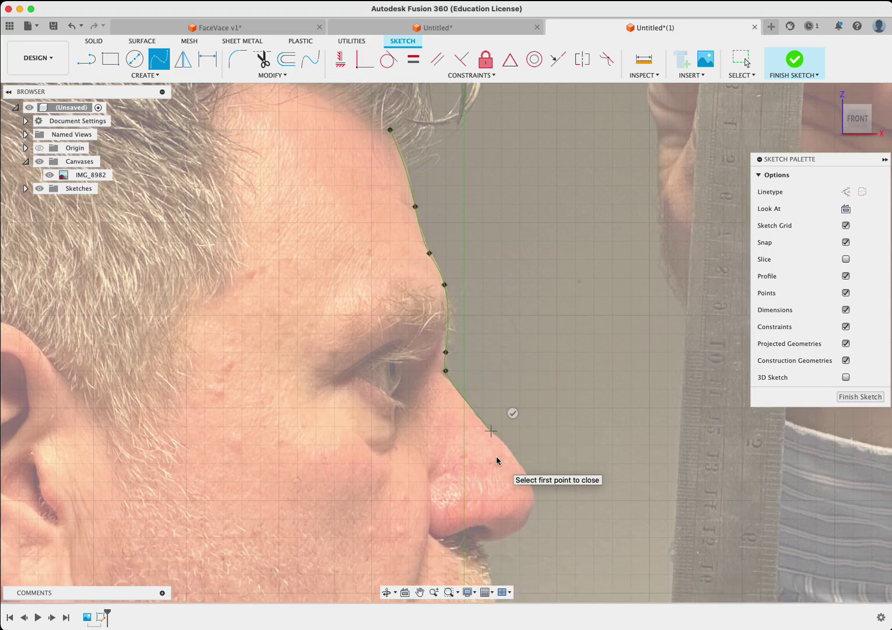
scroll(496, 456, down, 2)
Step: Continue the spline over the nose tip, under the nostril and along the lips
click(478, 304)
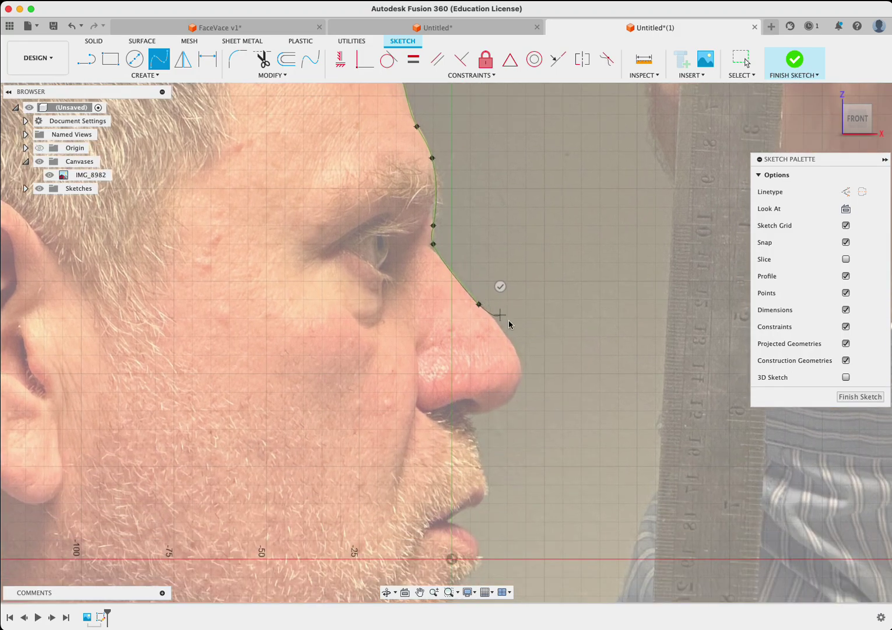
click(518, 353)
click(512, 403)
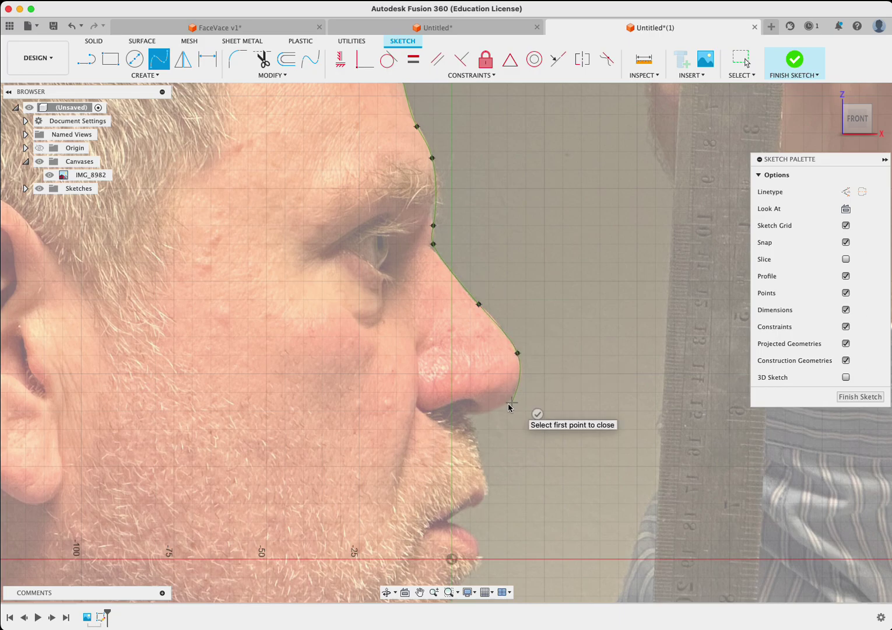
click(475, 414)
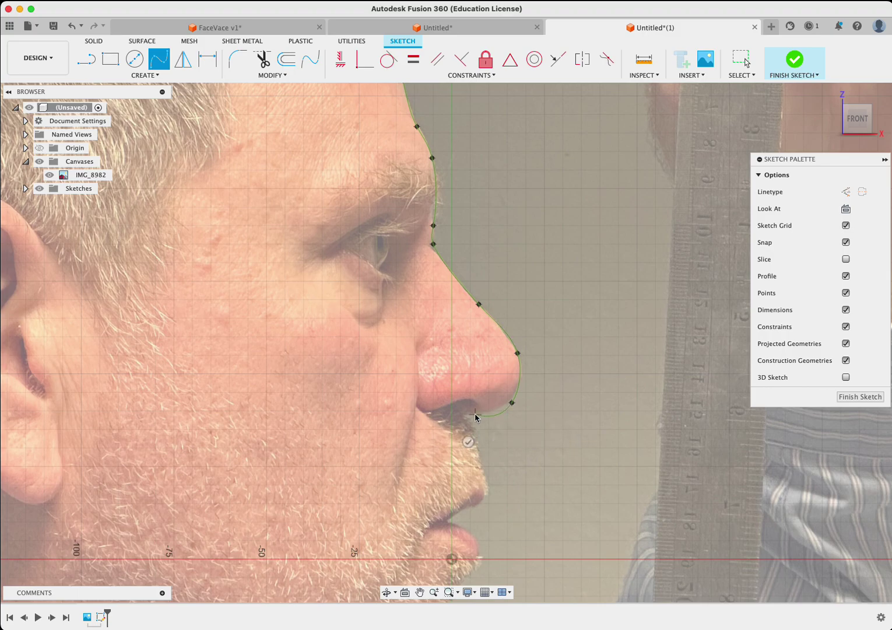
click(463, 417)
click(479, 453)
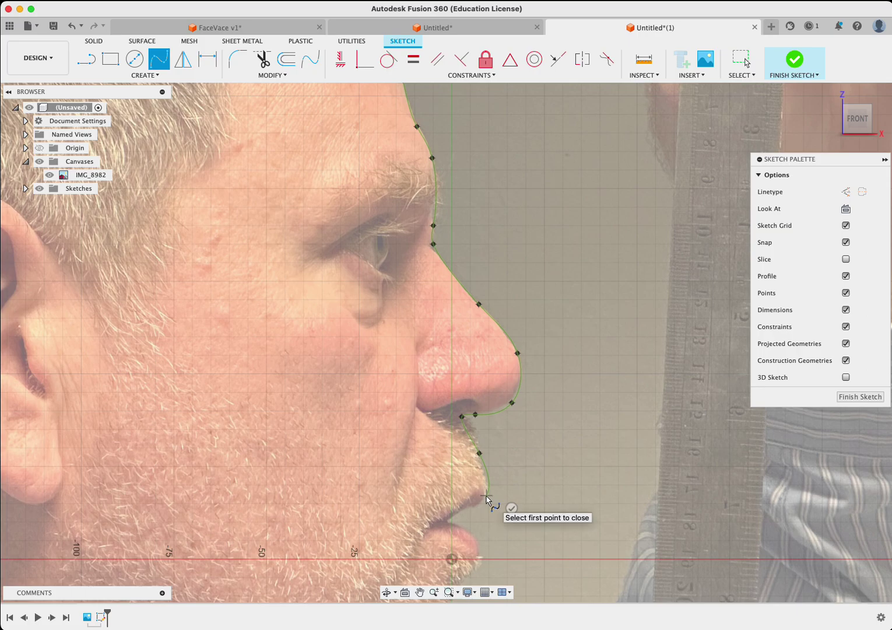
click(487, 496)
click(445, 521)
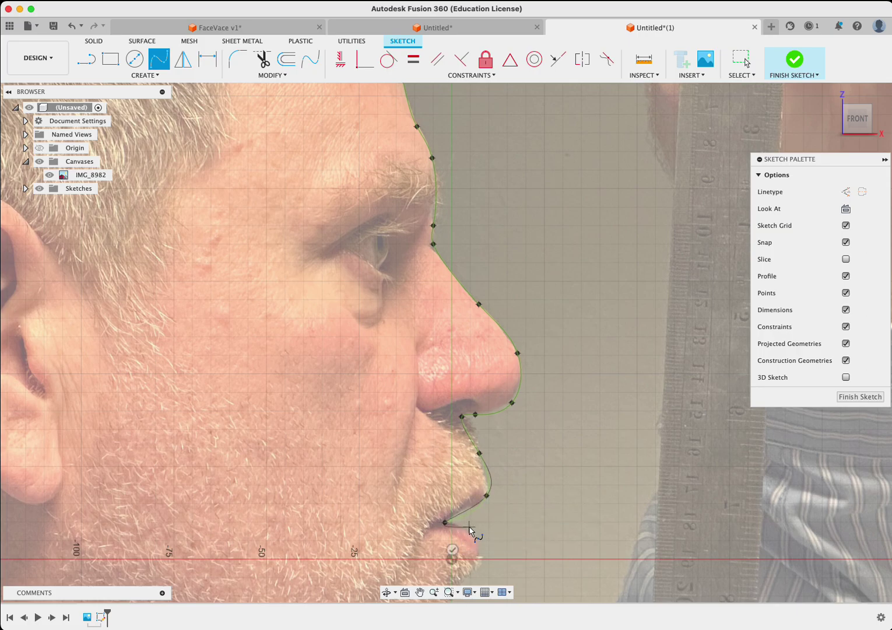
click(458, 525)
scroll(480, 557, down, 5)
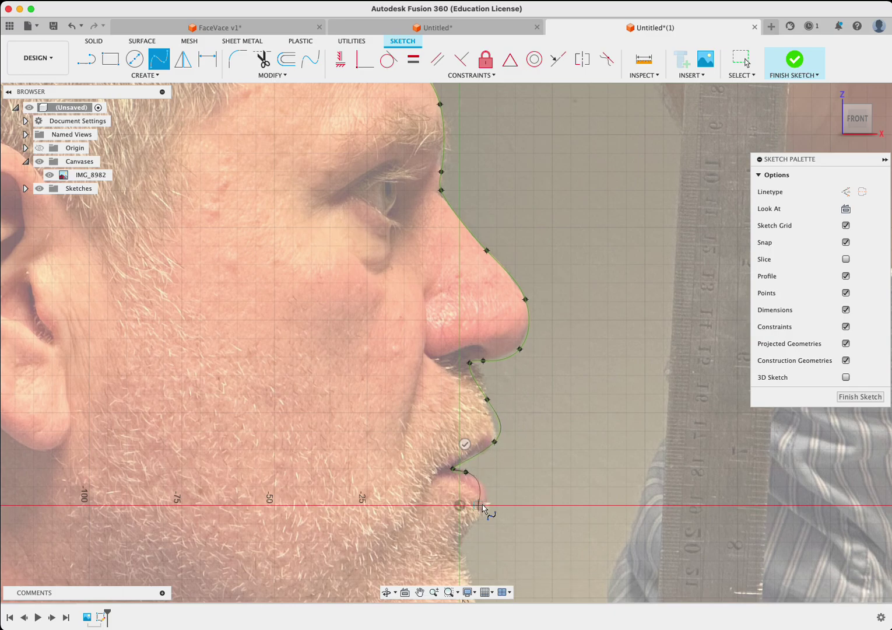
scroll(482, 508, down, 10)
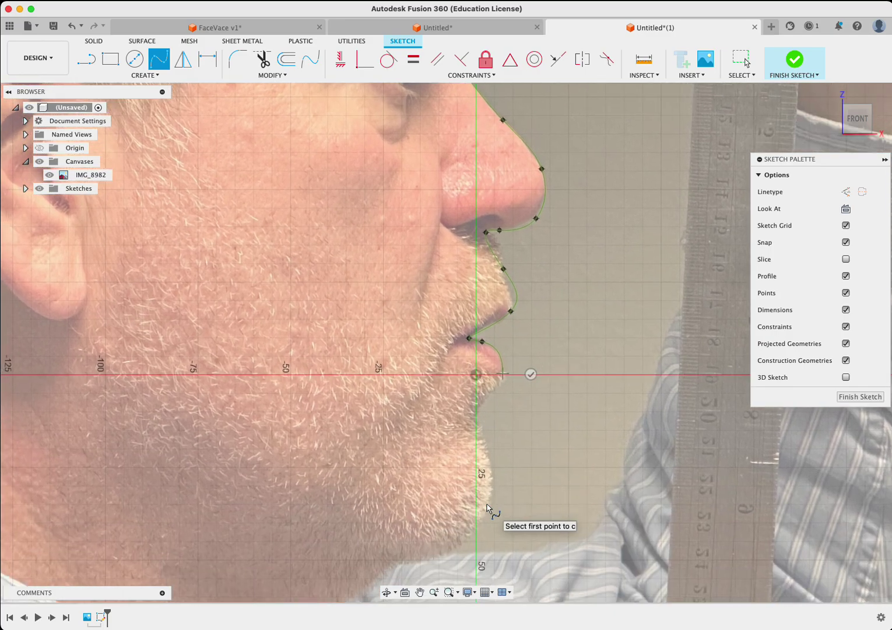
scroll(487, 510, down, 4)
Step: Extend the spline down the chin and along the jawline to end at the neck
click(510, 321)
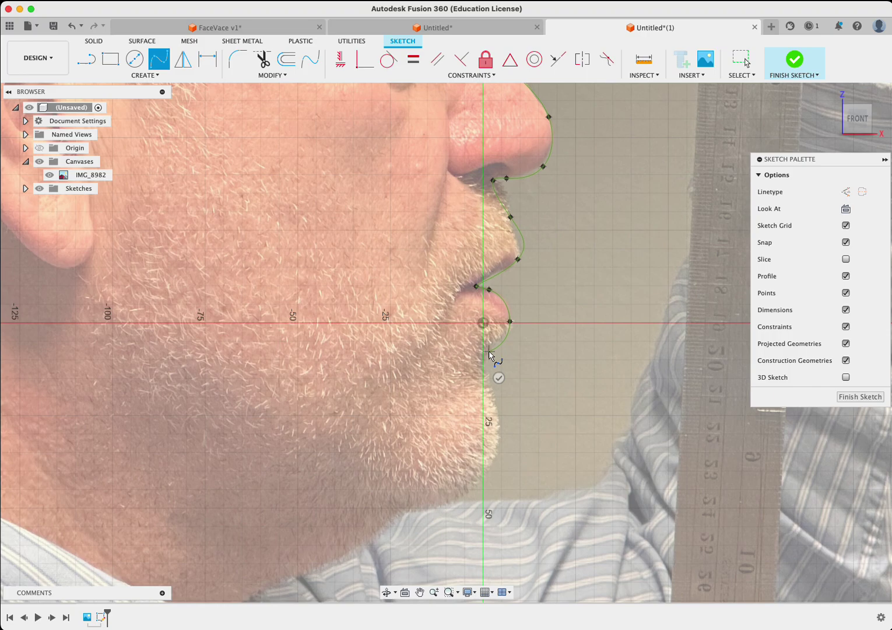
click(488, 351)
click(488, 390)
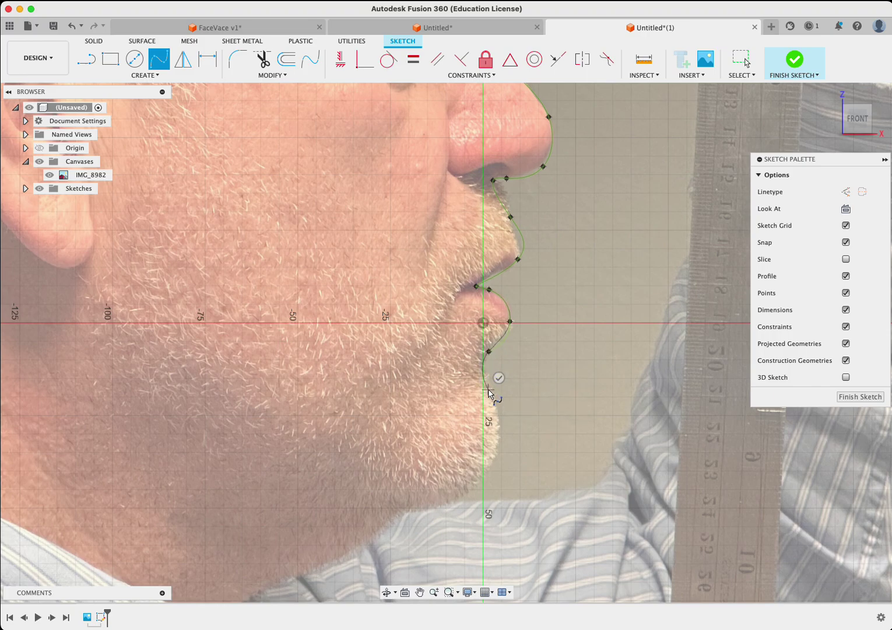
click(502, 453)
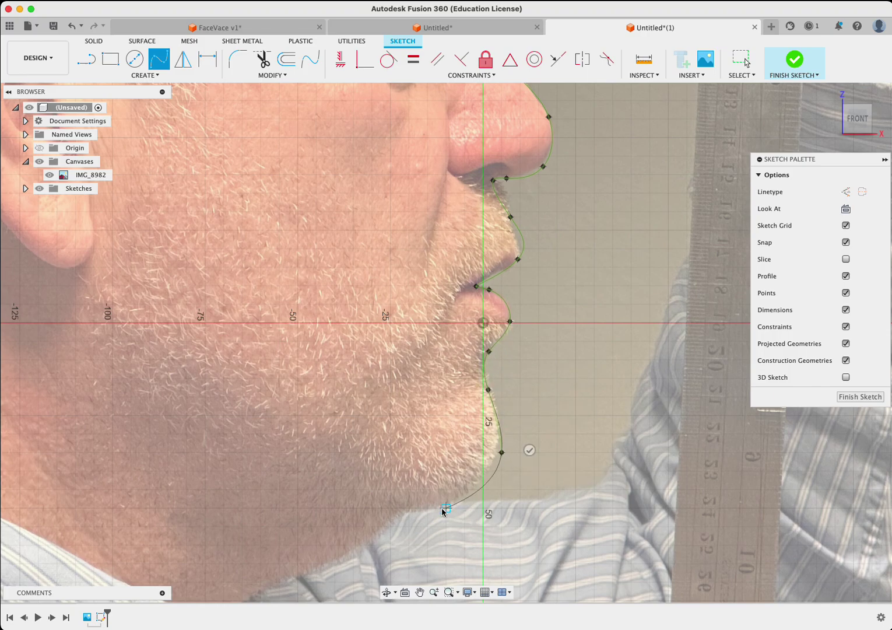
click(446, 508)
click(408, 508)
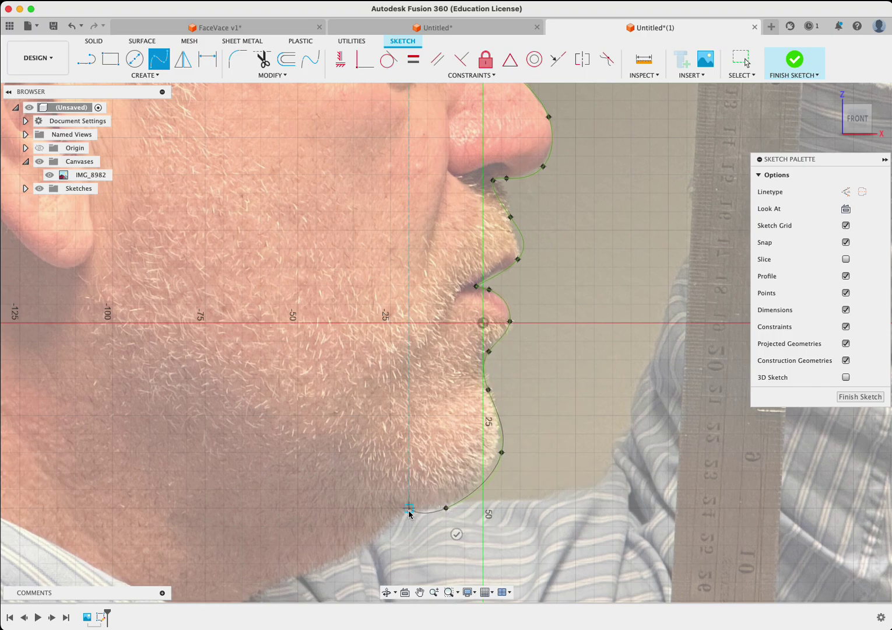
click(373, 538)
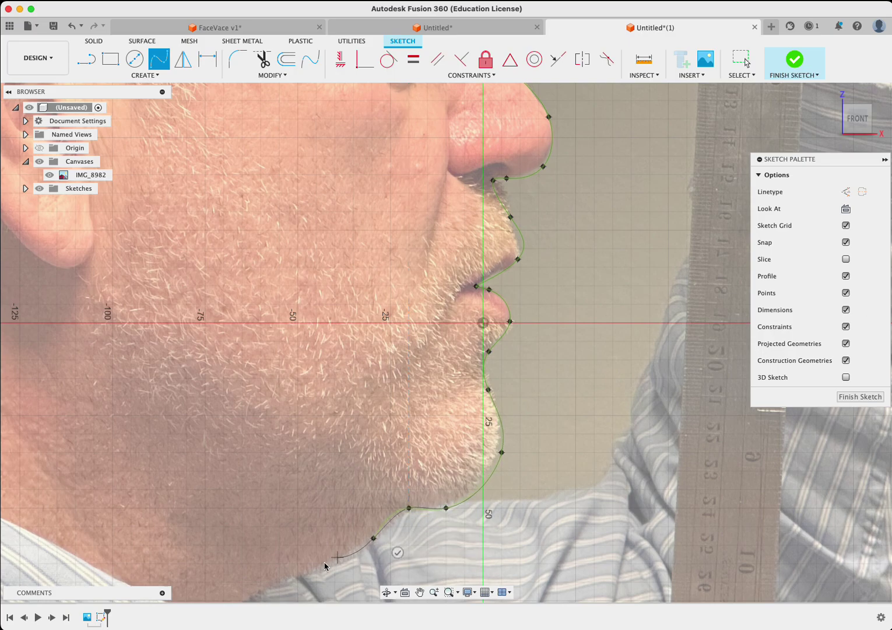
click(259, 590)
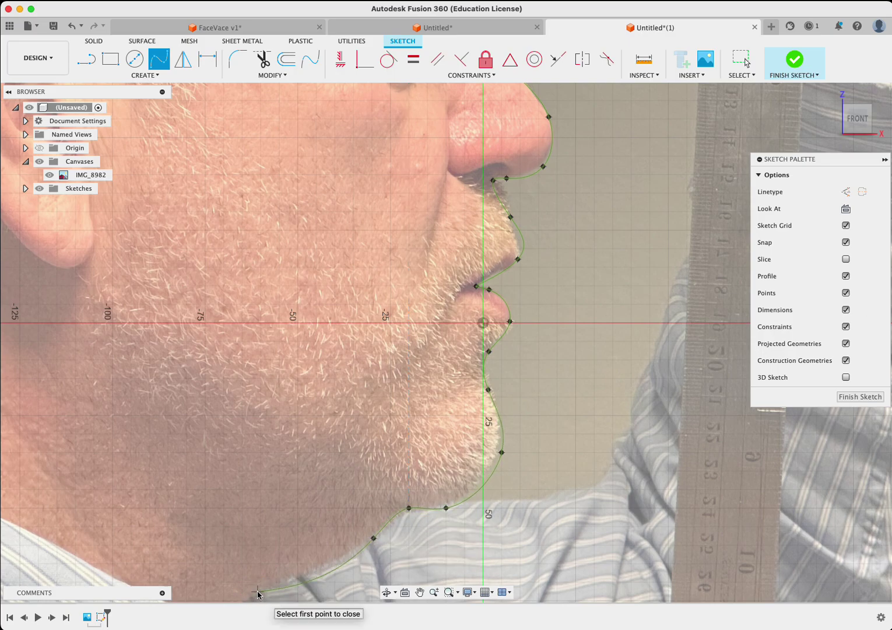
scroll(298, 538, down, 5)
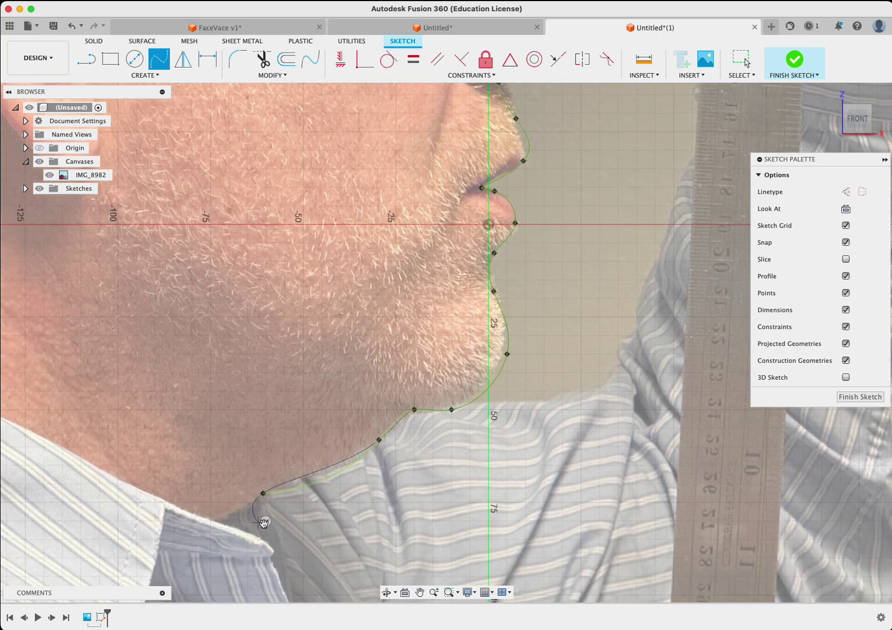
Step: Finish the spline and drag jaw fit points and tangents to follow the photo's jawline
key(Escape)
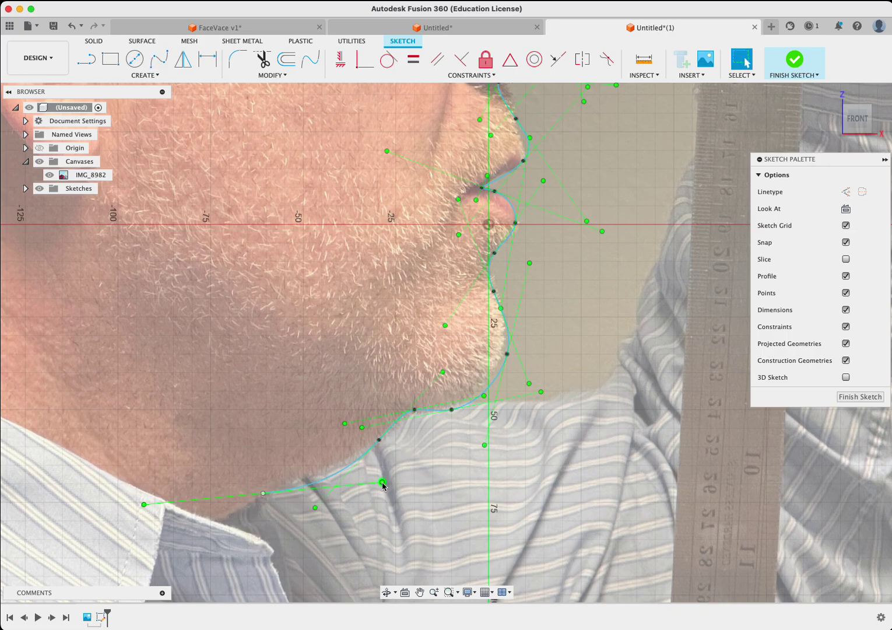
drag(383, 483, 364, 451)
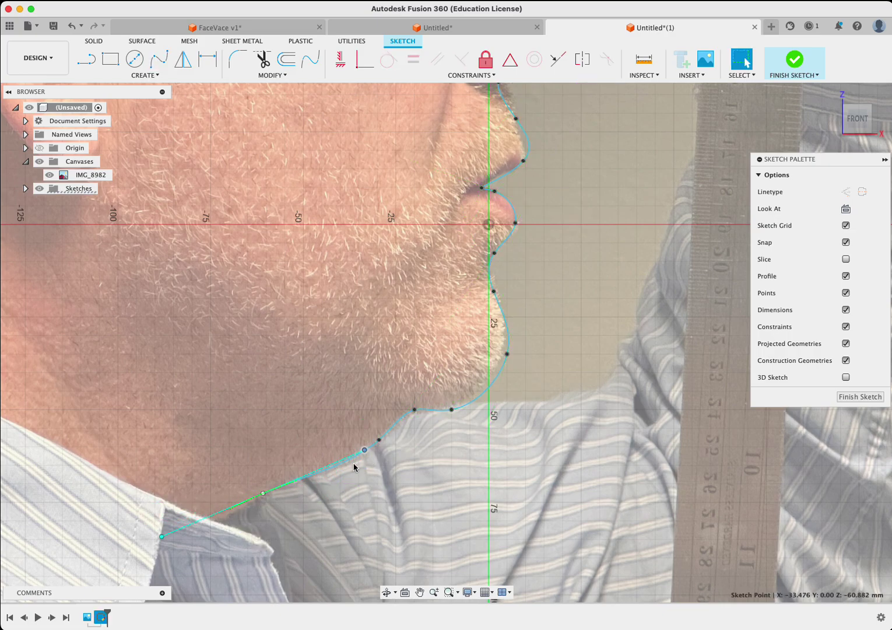
scroll(354, 467, up, 5)
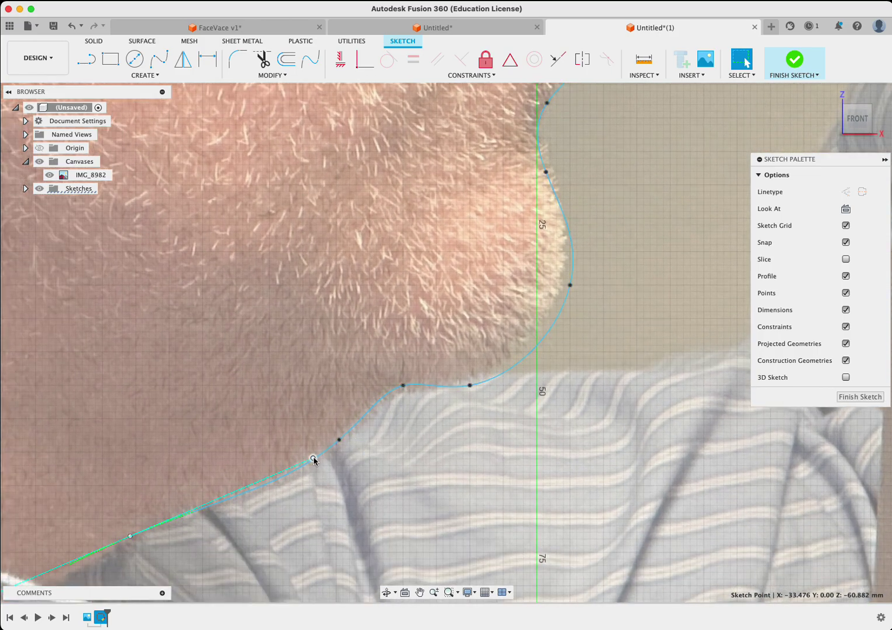
drag(312, 460, 239, 489)
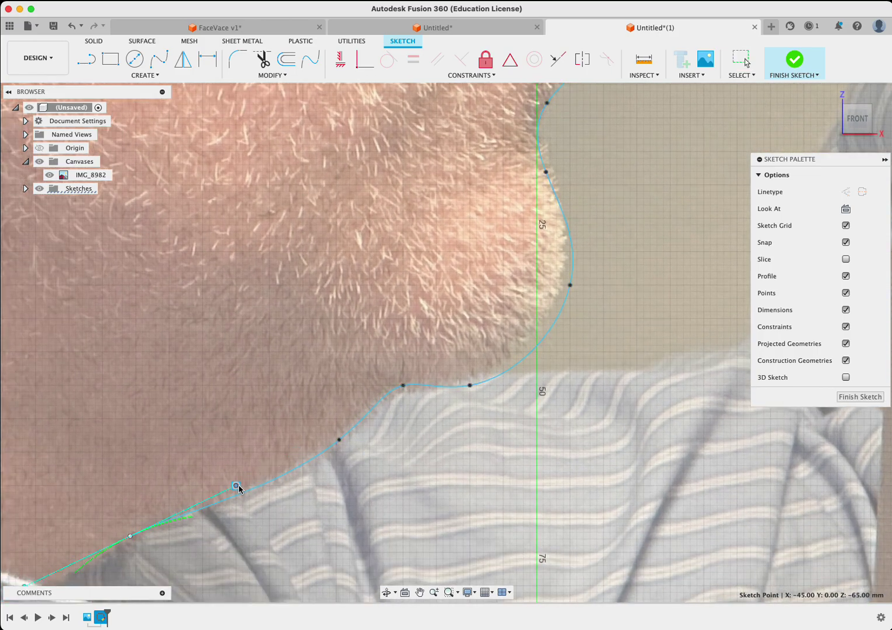
click(339, 440)
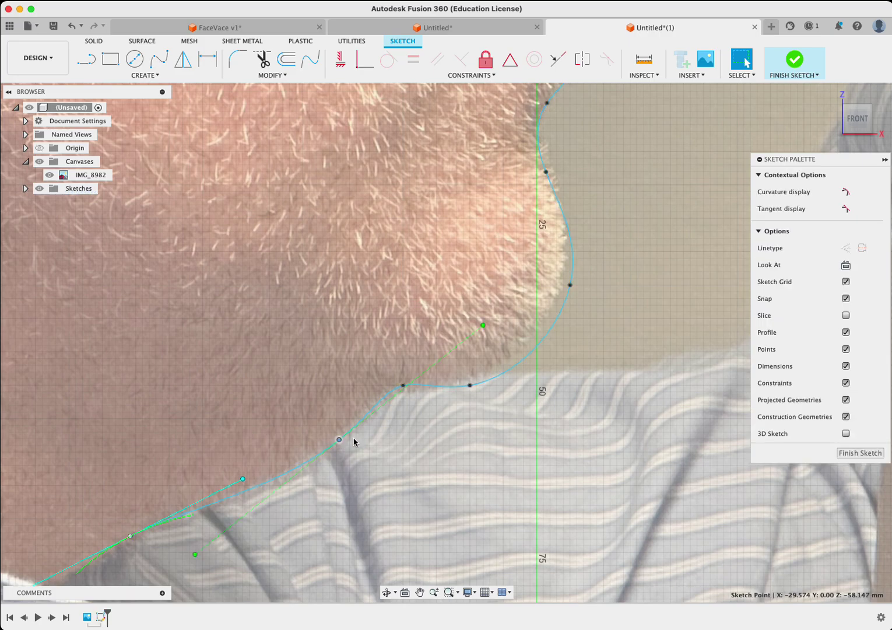
drag(403, 386, 408, 396)
key(Escape)
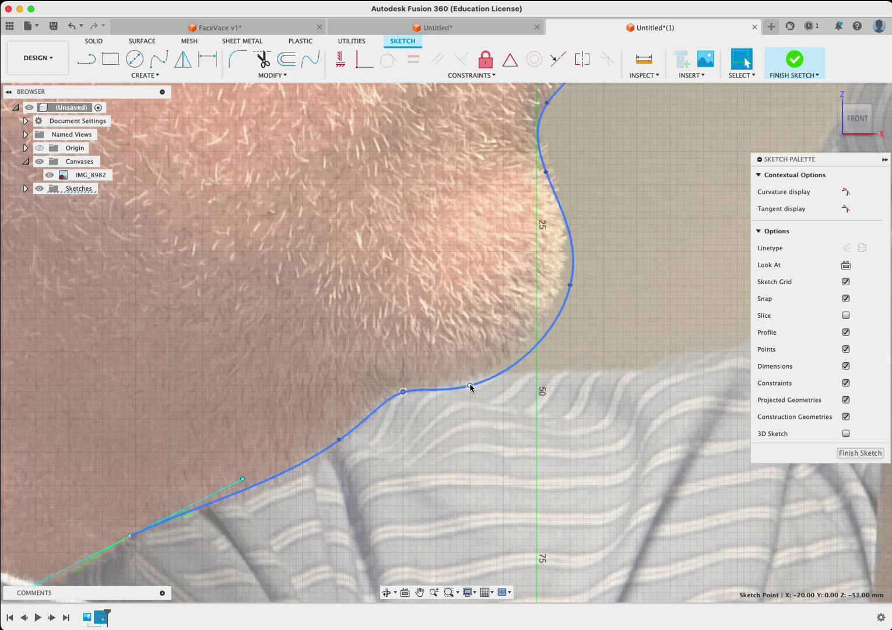
drag(470, 385, 484, 372)
drag(571, 286, 558, 280)
Step: Adjust the chin fit points and swing the chin tangent so the curve matches the outline
scroll(568, 227, up, 5)
scroll(568, 226, right, 2)
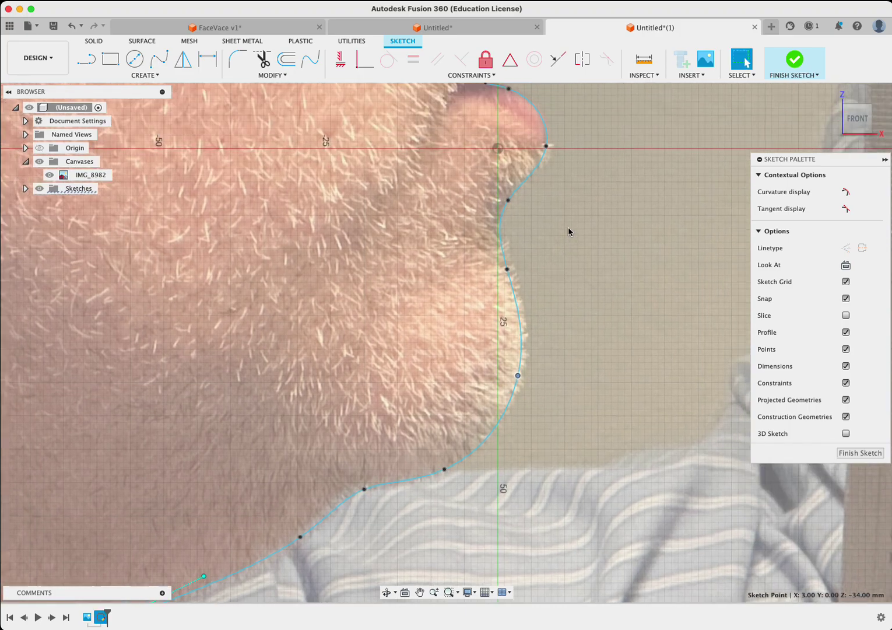
drag(506, 204, 502, 206)
drag(507, 270, 498, 255)
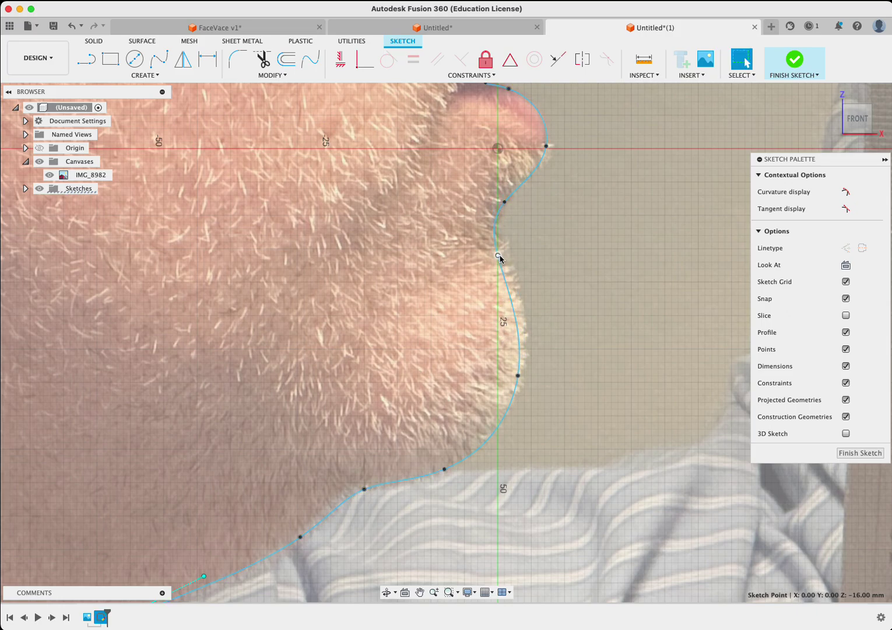
click(499, 255)
drag(540, 418, 558, 402)
click(501, 259)
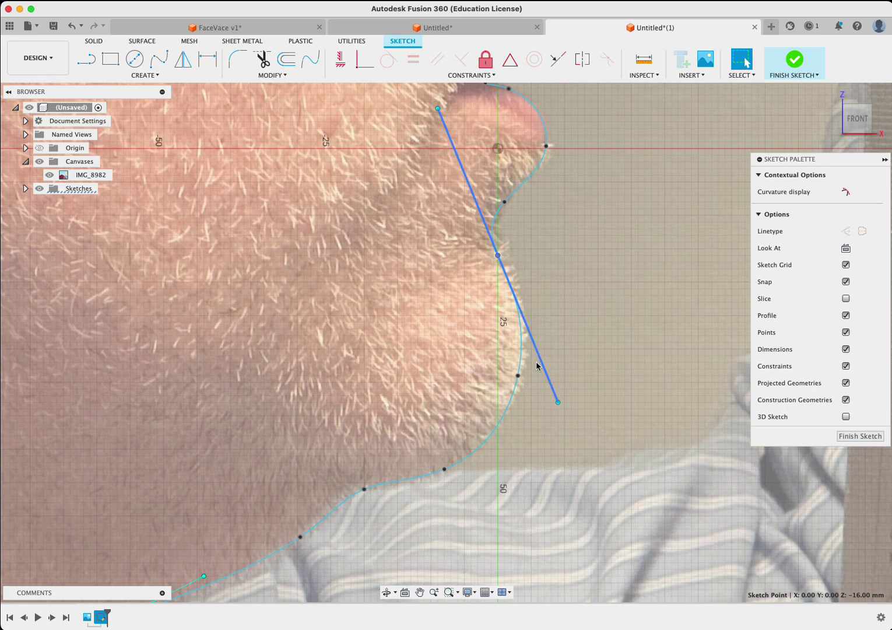
drag(558, 402, 547, 360)
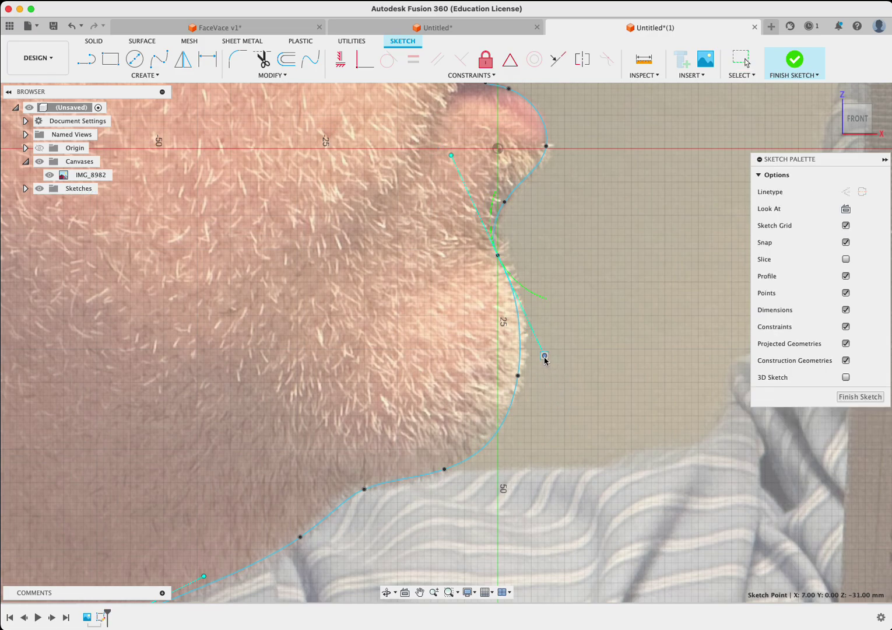
drag(498, 255, 503, 257)
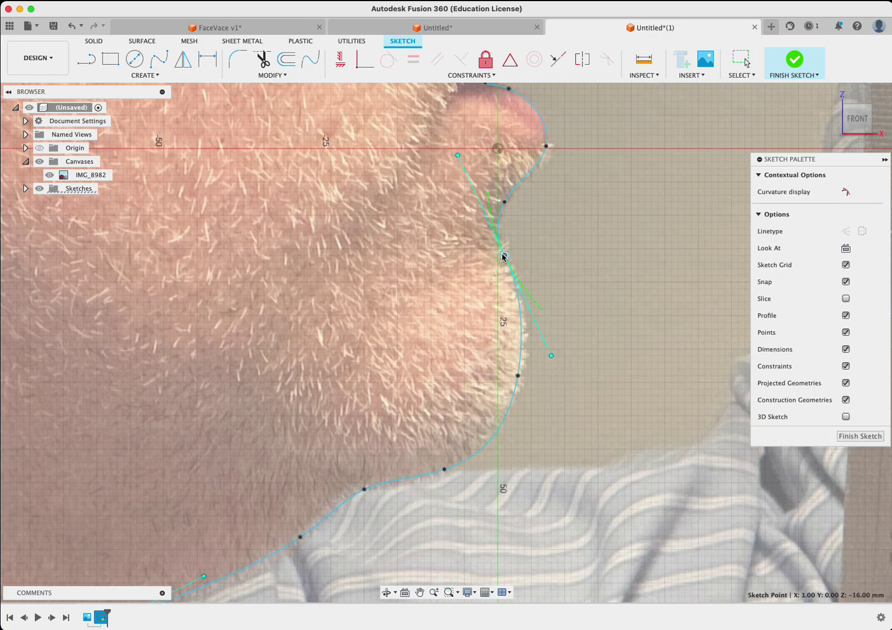
Step: Reshape the lip curve by rotating the tangents at the lower lip, upper lip and mouth corner
scroll(504, 256, up, 5)
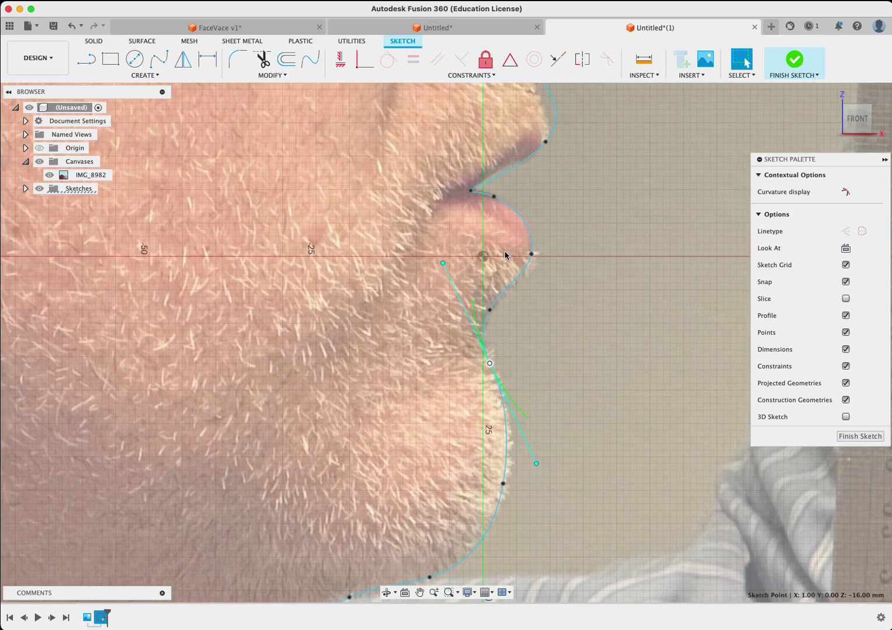
scroll(545, 183, up, 4)
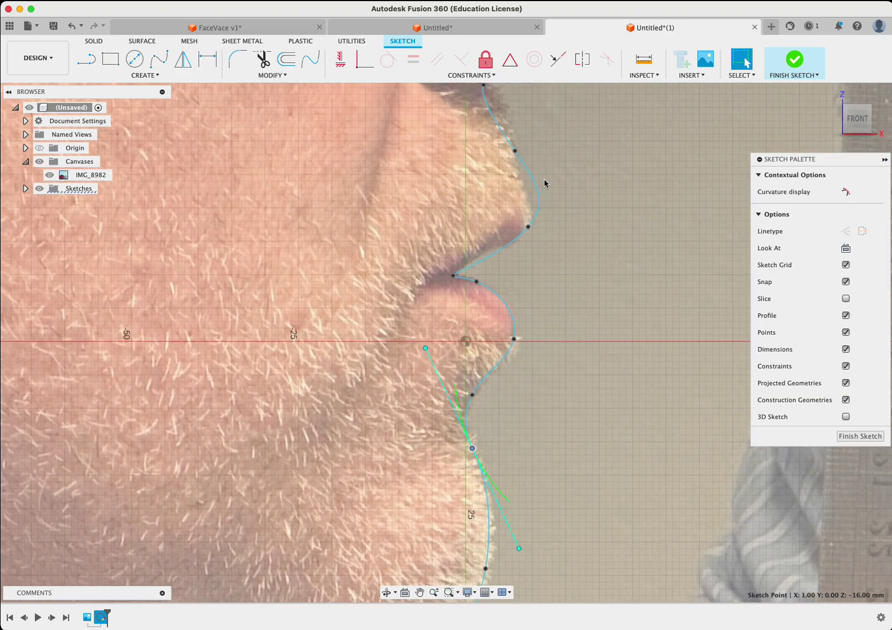
click(505, 204)
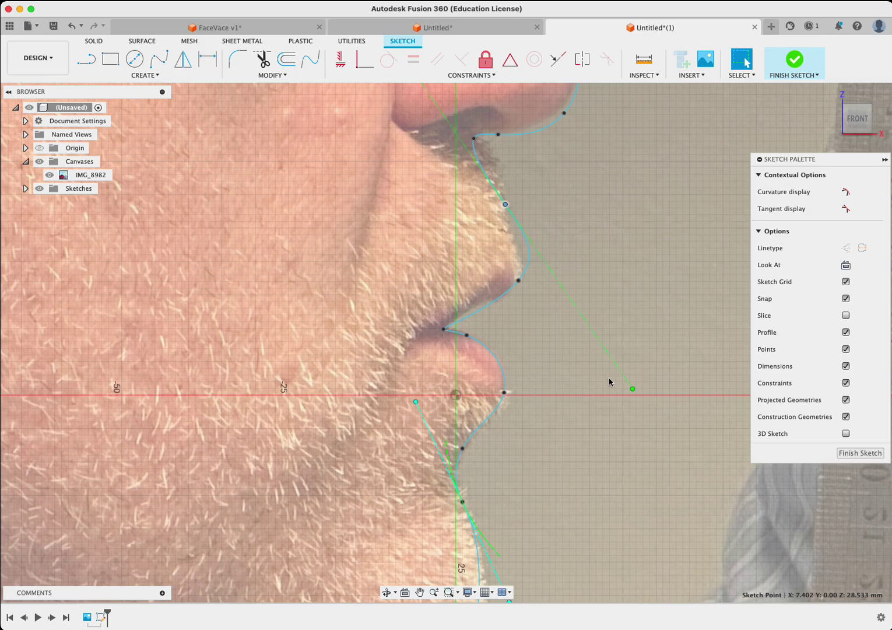
drag(633, 392, 550, 318)
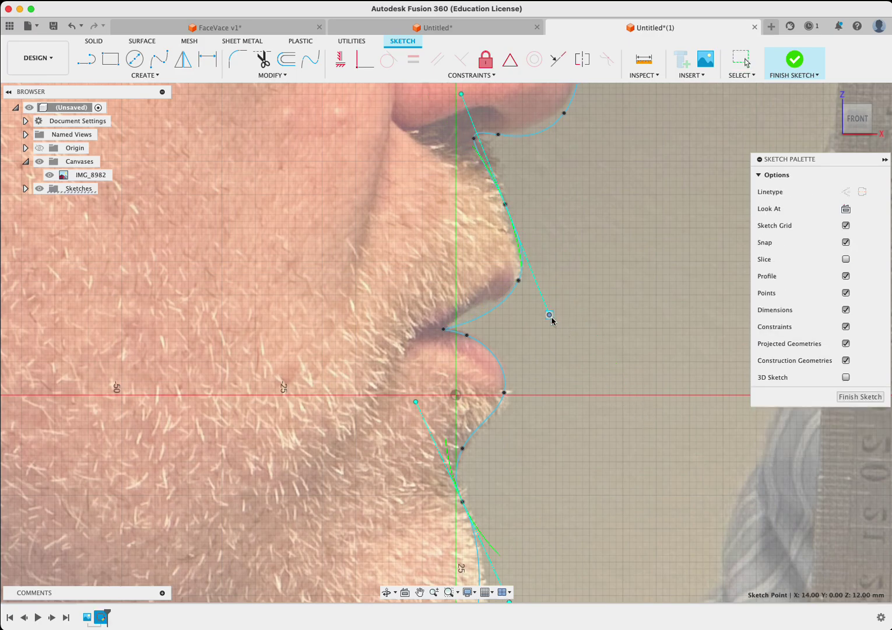
click(519, 280)
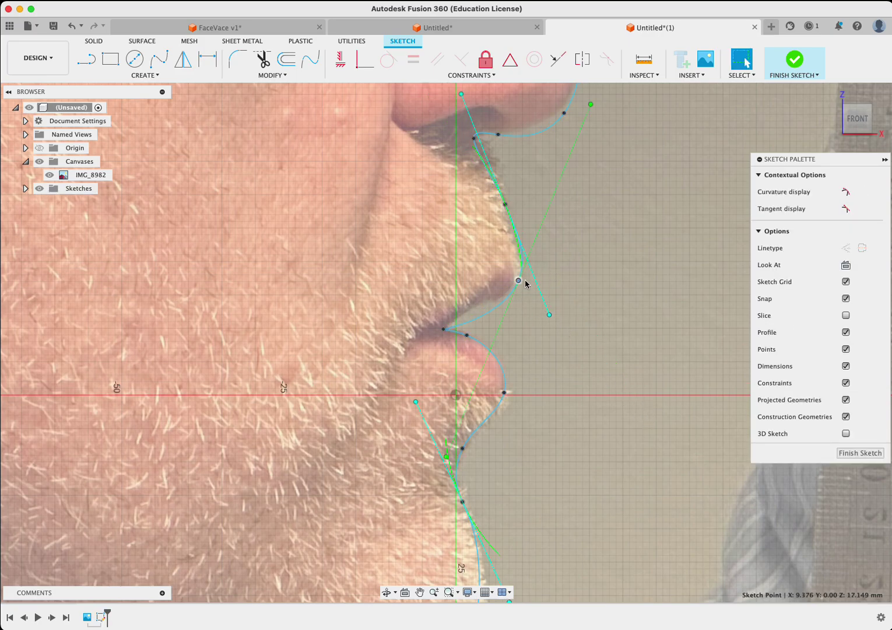
drag(590, 106, 570, 150)
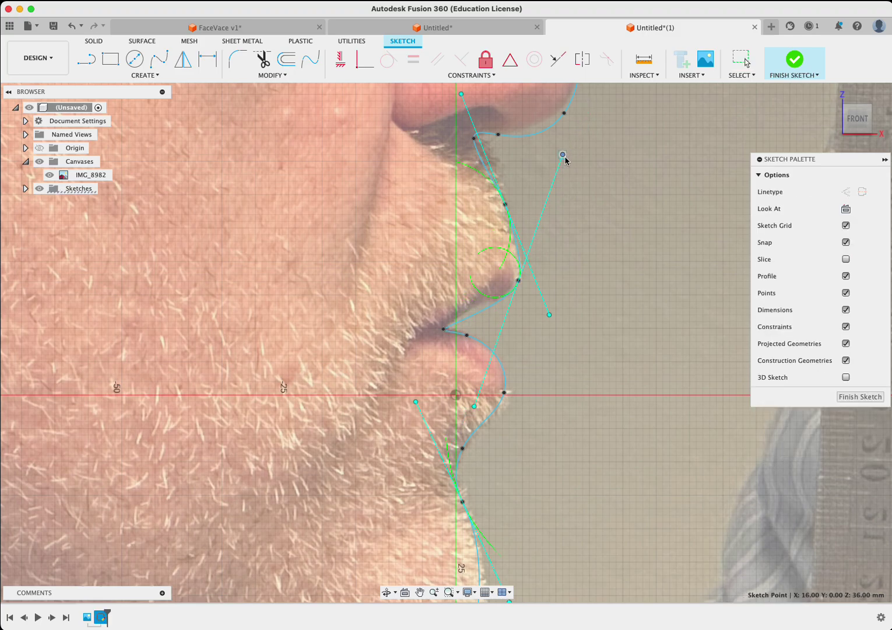
click(445, 329)
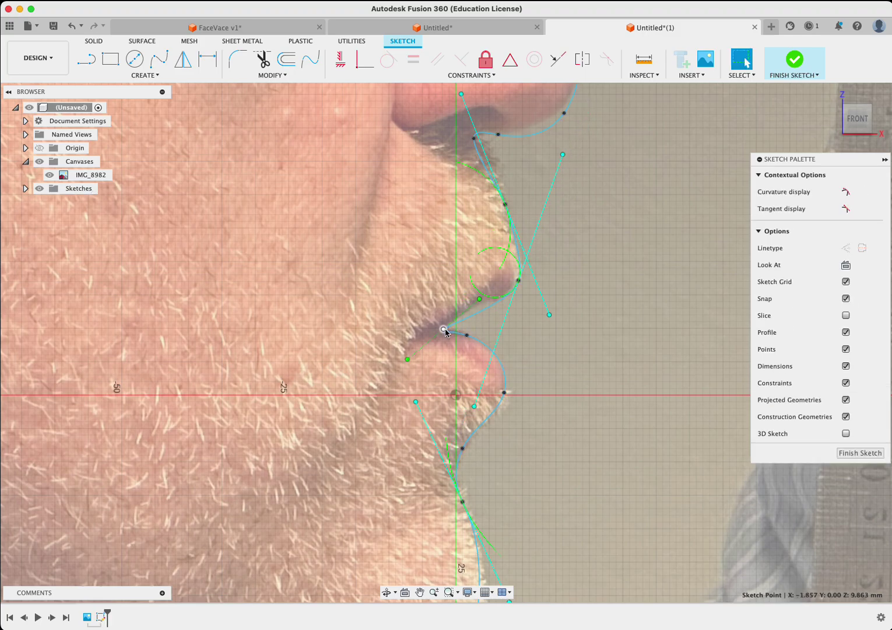
drag(407, 361, 459, 363)
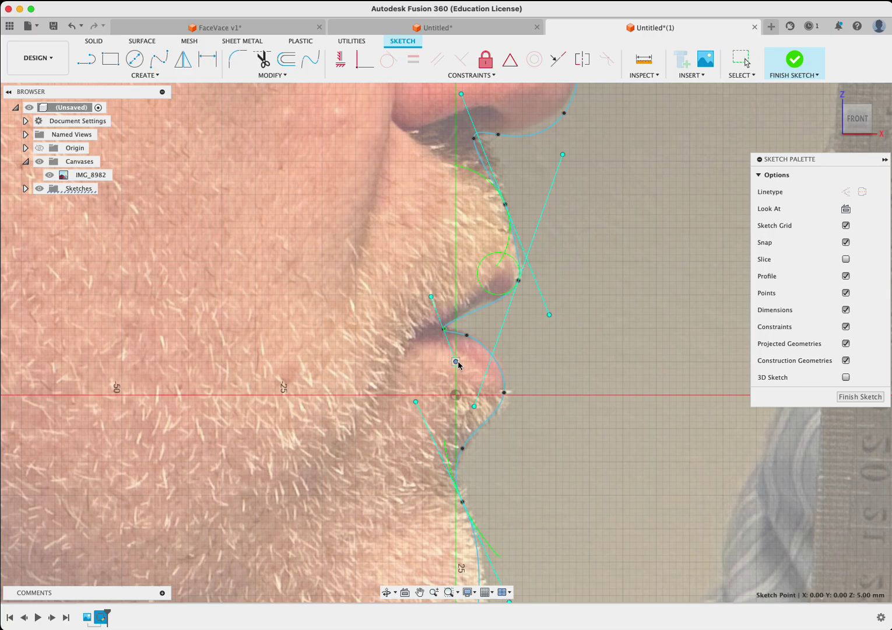
click(443, 329)
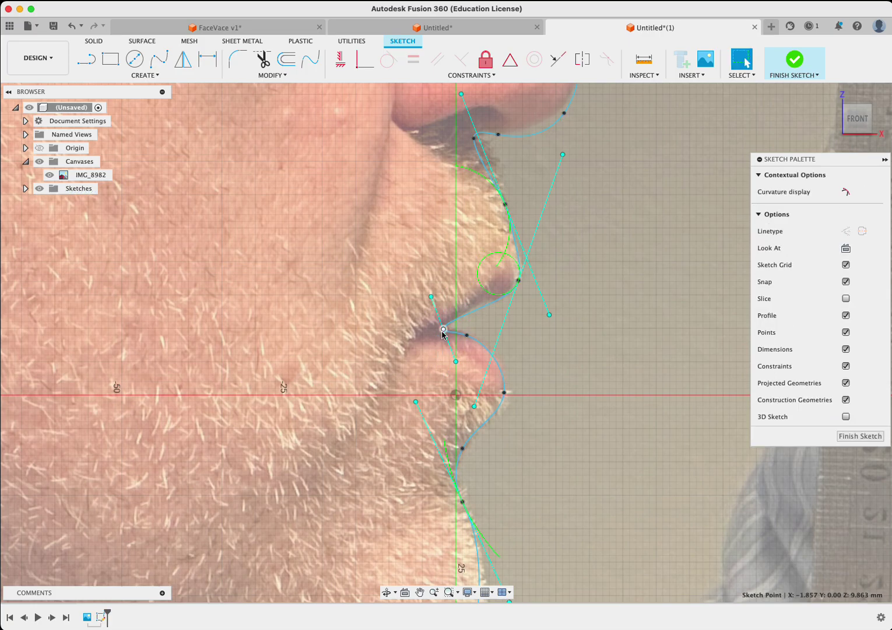
click(519, 284)
scroll(523, 274, up, 5)
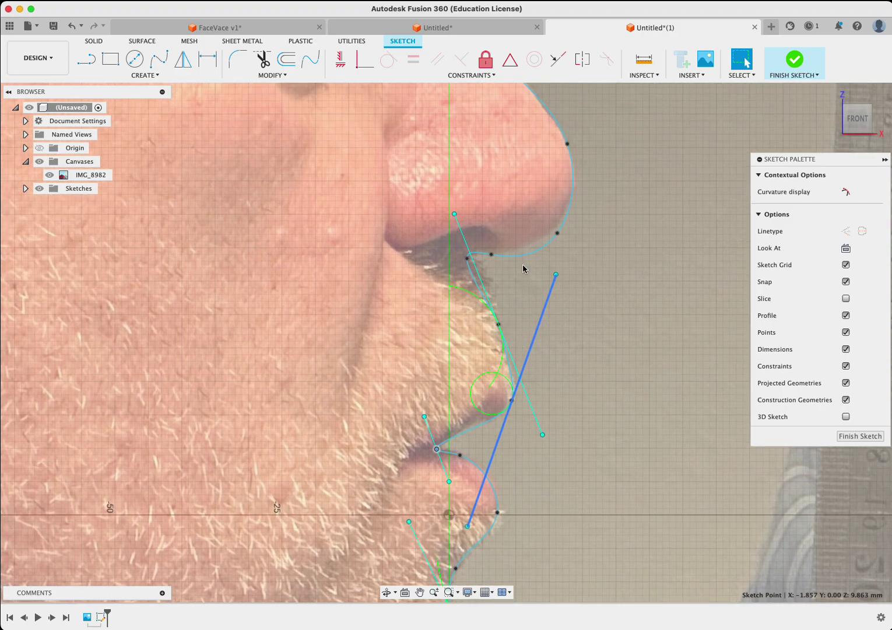
Step: Move the upper-lip and nose fit points and rotate the nose tangent to fit the nostril
click(476, 255)
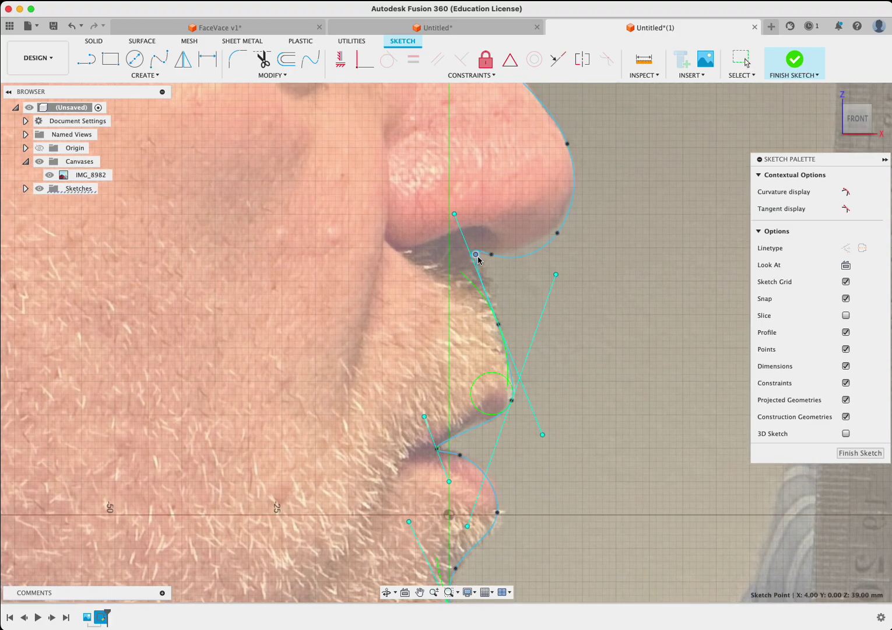
click(497, 321)
drag(497, 322, 502, 315)
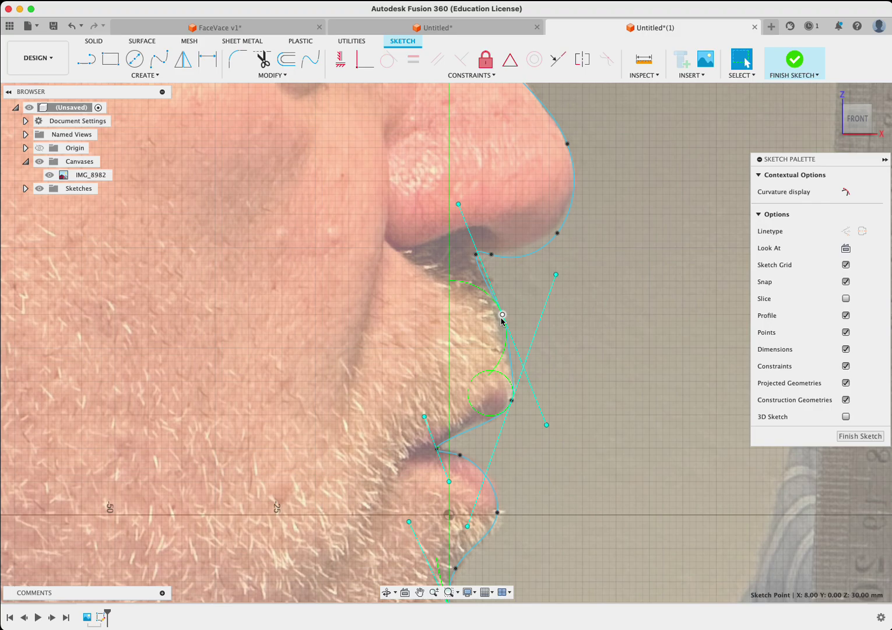
click(558, 233)
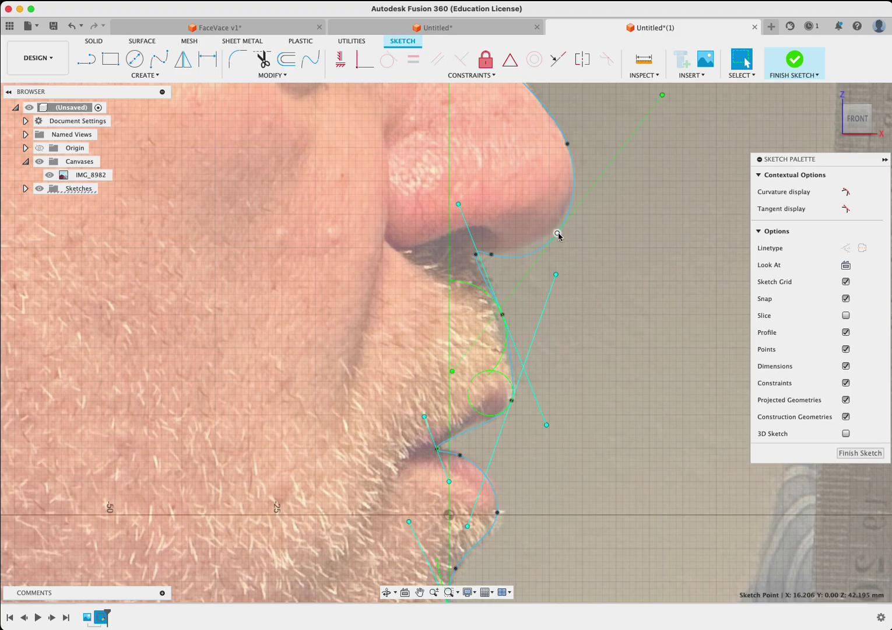
drag(557, 233, 570, 206)
click(563, 208)
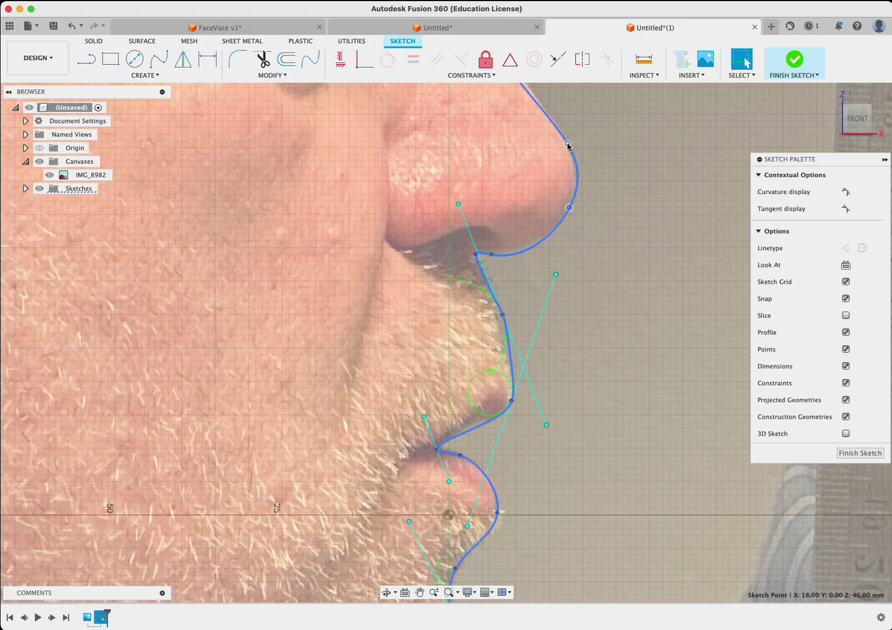
drag(569, 143, 550, 122)
middle_drag(550, 123, 553, 276)
click(500, 206)
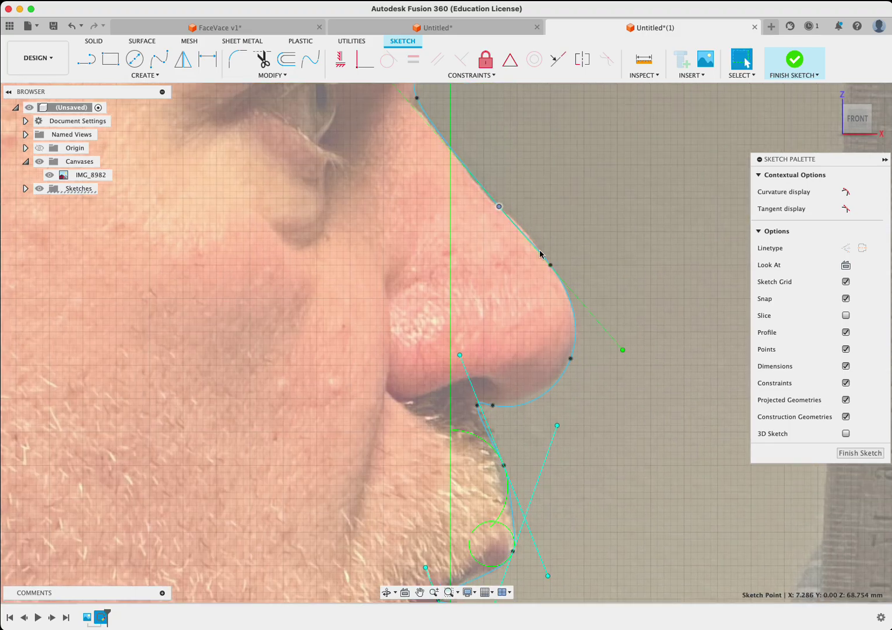
drag(623, 351, 631, 330)
scroll(545, 239, up, 3)
scroll(545, 239, up, 4)
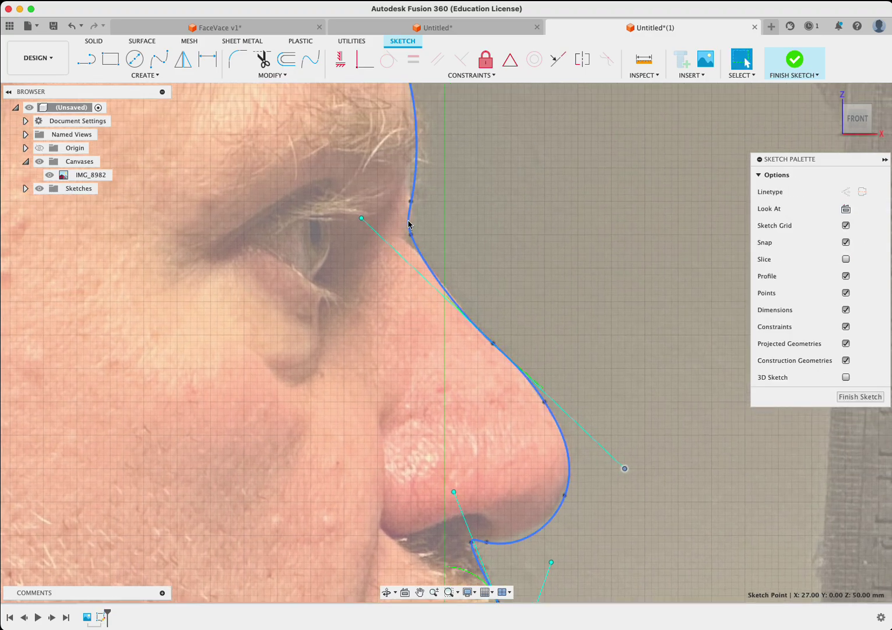
Step: Fit the spline to the forehead by moving its fit point and angling the tangents and top end
click(411, 237)
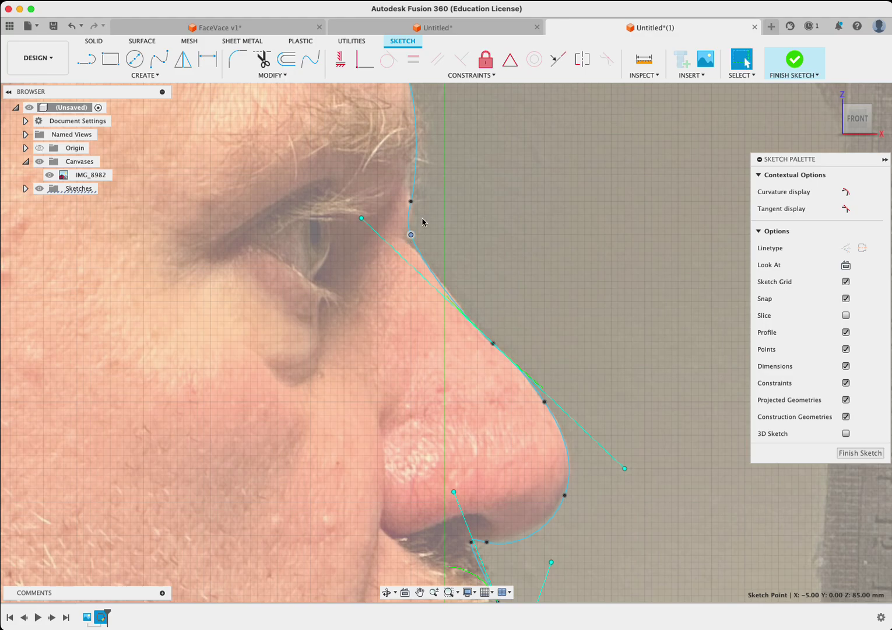
scroll(420, 216, up, 6)
scroll(393, 132, up, 4)
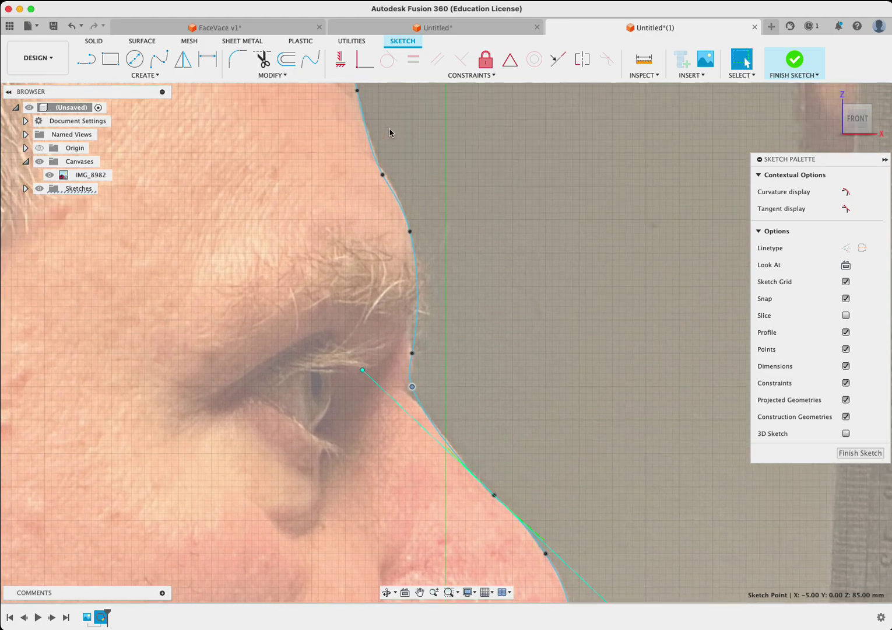
drag(386, 206, 384, 198)
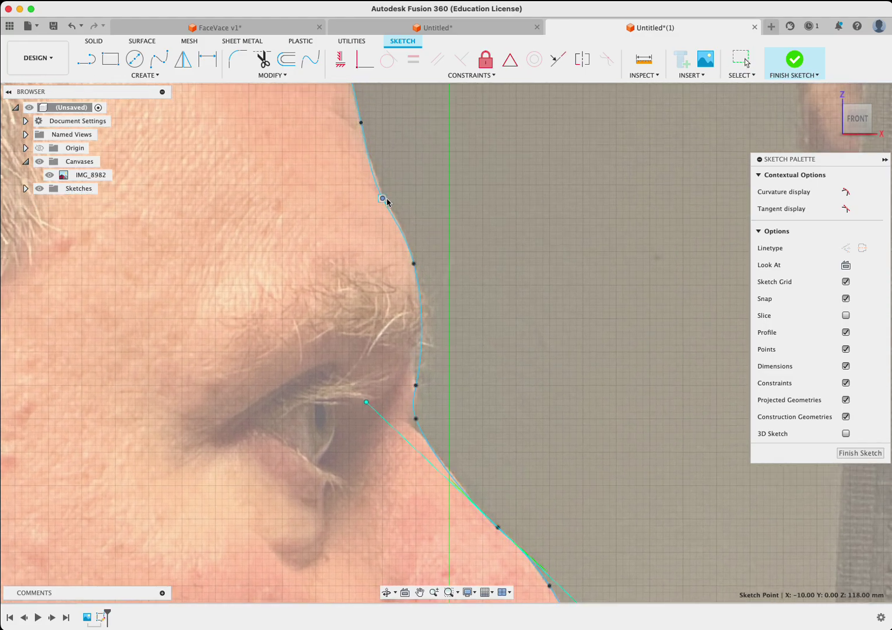
key(Escape)
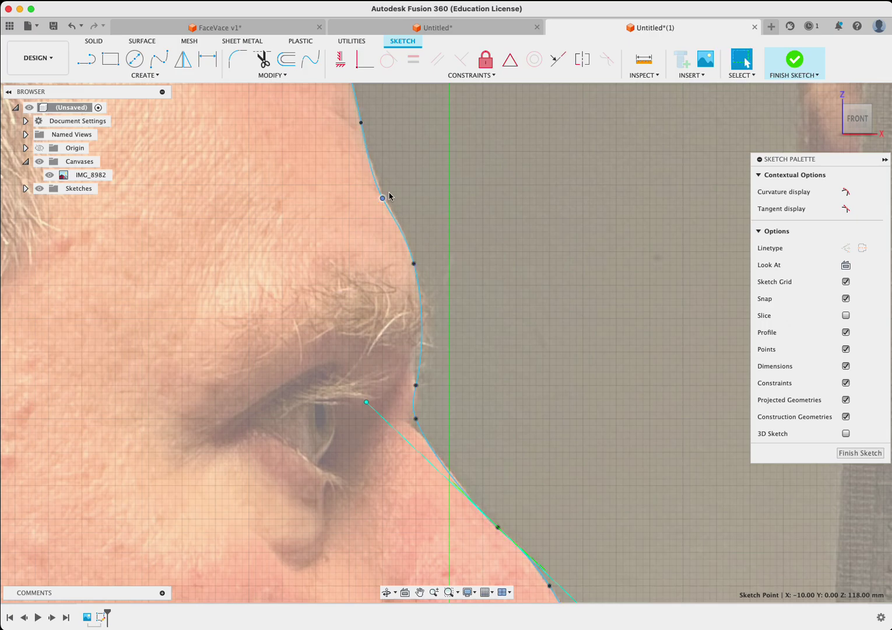
click(383, 199)
drag(450, 329, 486, 391)
drag(460, 345, 437, 316)
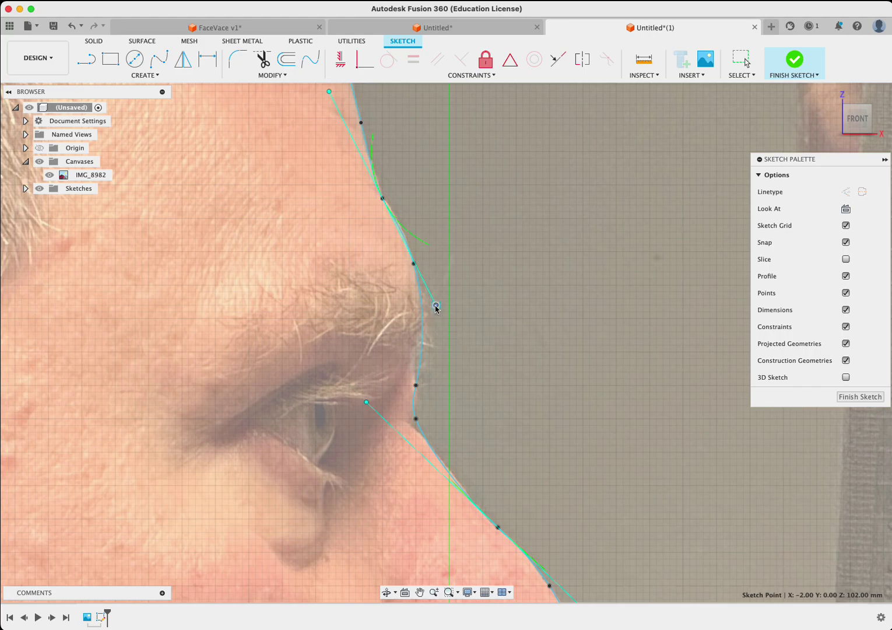
scroll(434, 303, up, 7)
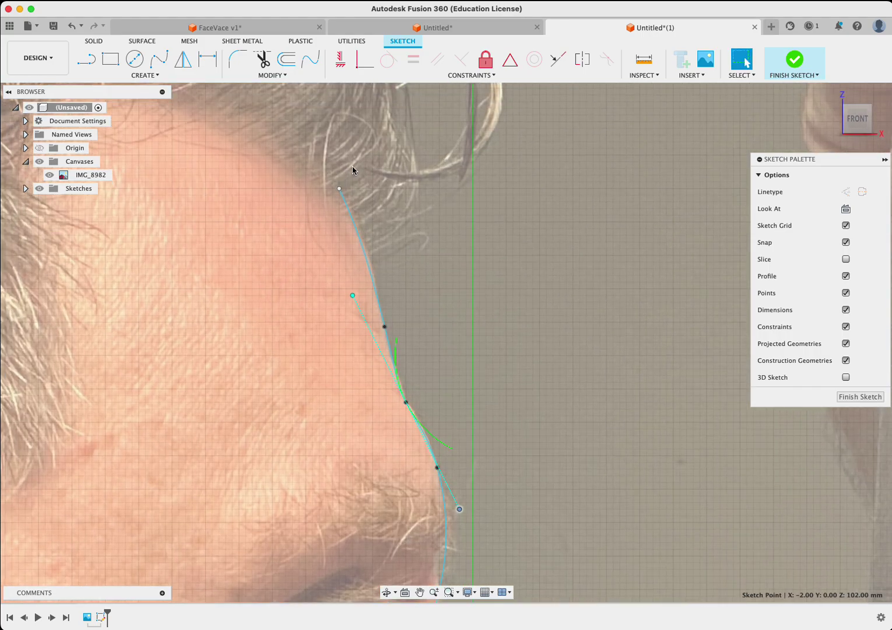
click(339, 189)
scroll(309, 136, up, 1)
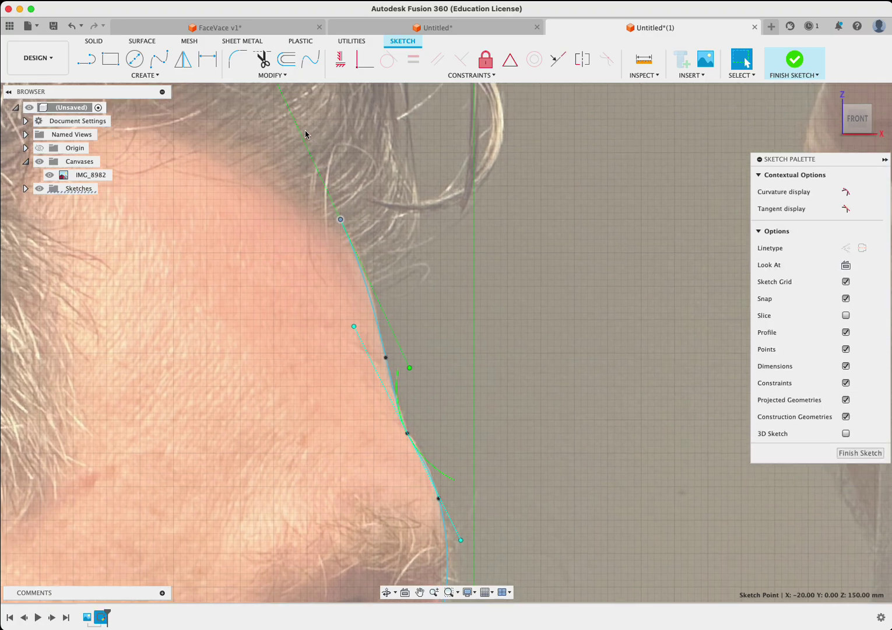
drag(410, 368, 429, 357)
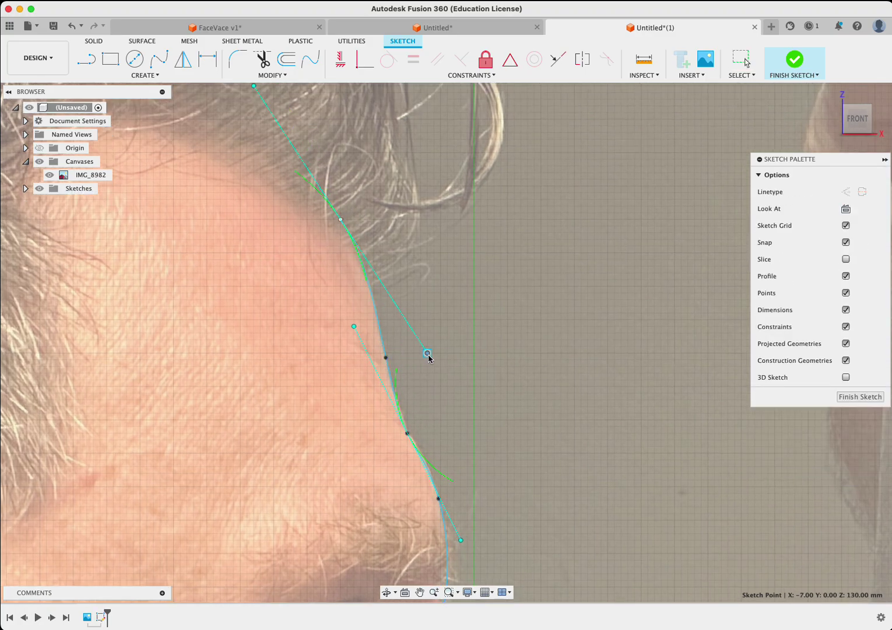
Step: Raise the brow fit point and shorten the brow and eye tangents to tighten the curve
click(407, 435)
scroll(406, 436, down, 8)
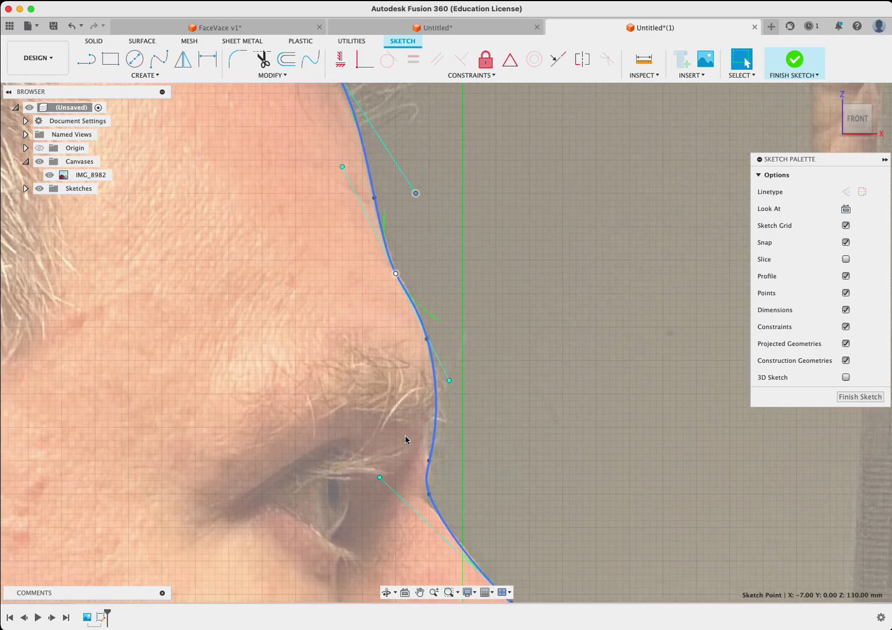
click(406, 439)
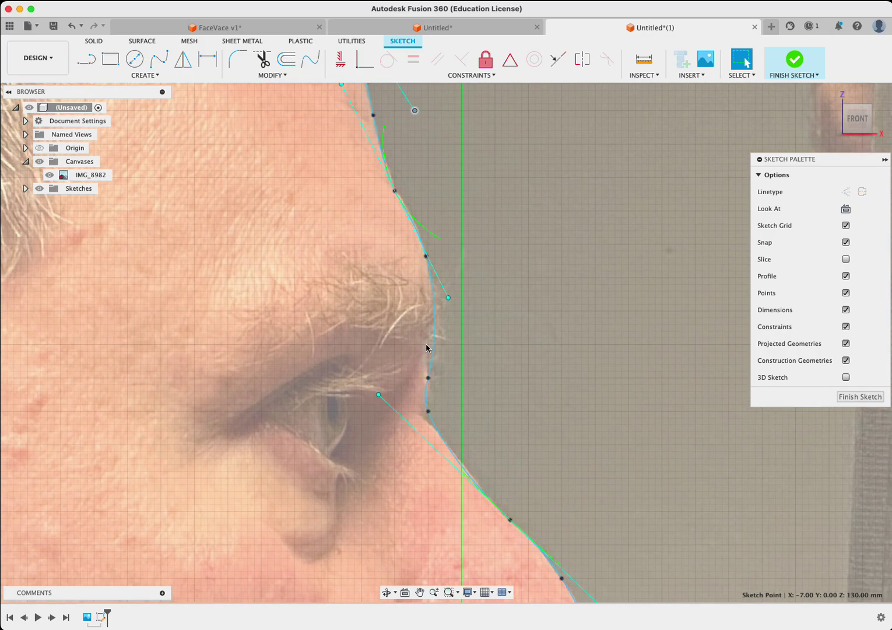
drag(428, 378, 430, 366)
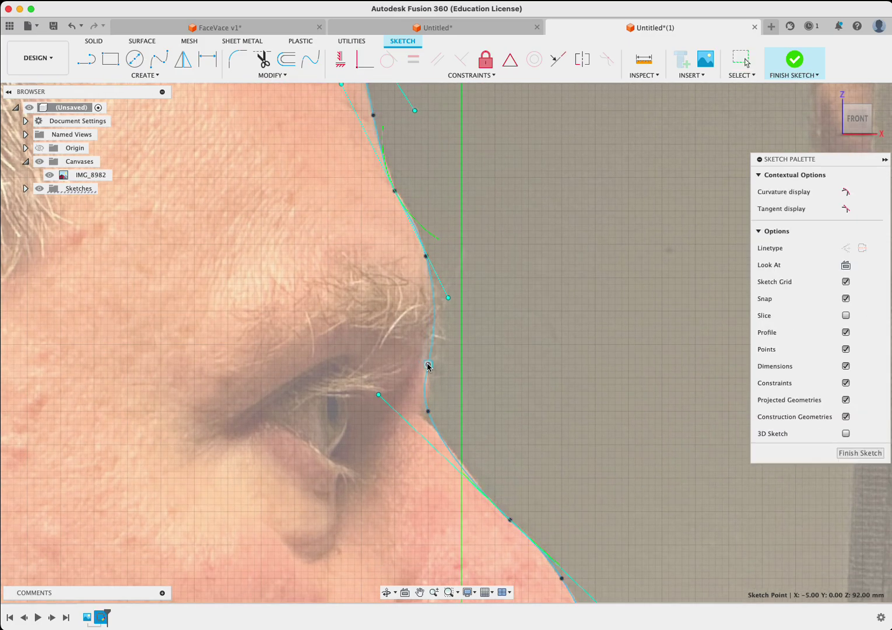
click(429, 366)
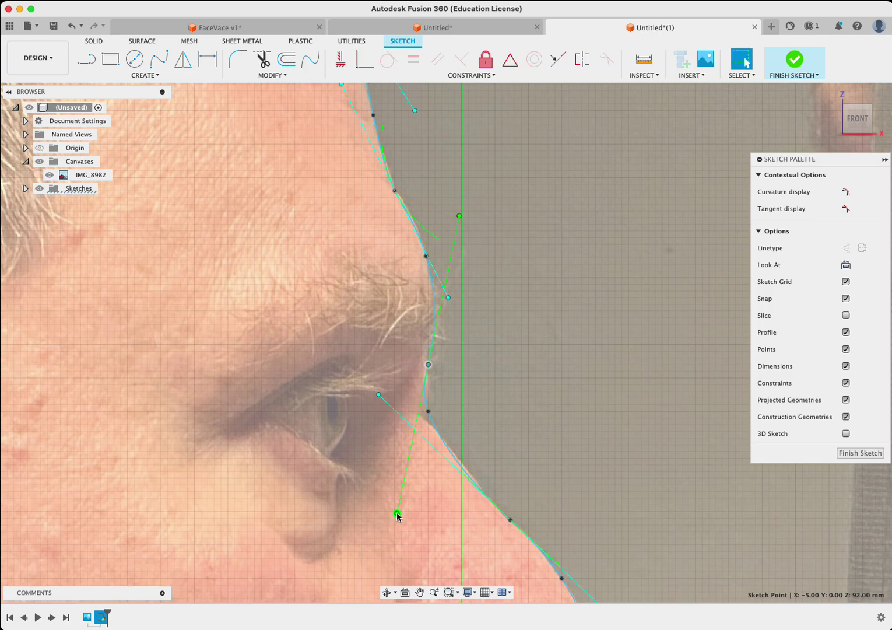
drag(398, 515, 414, 461)
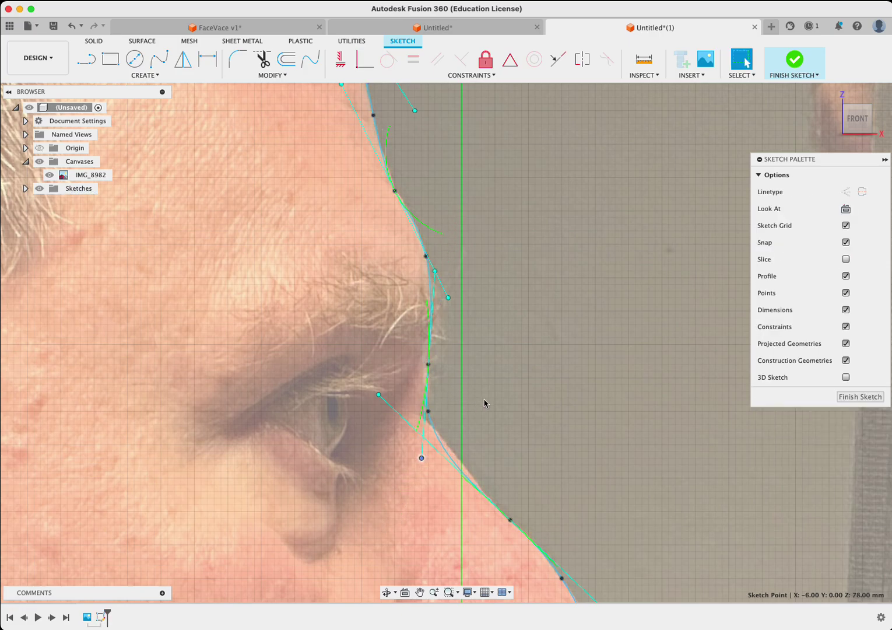
click(429, 411)
drag(395, 246, 395, 286)
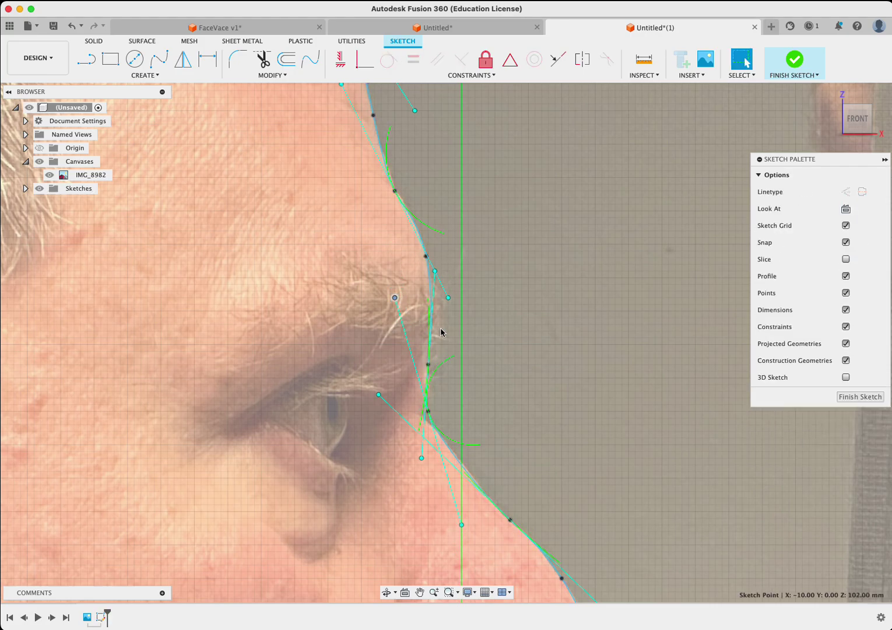
click(426, 256)
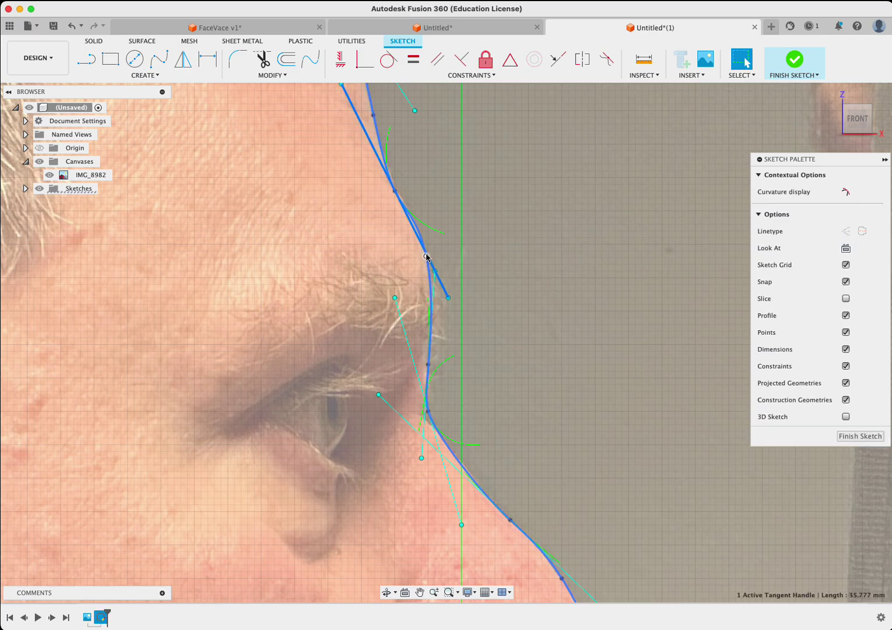
scroll(505, 489, down, 5)
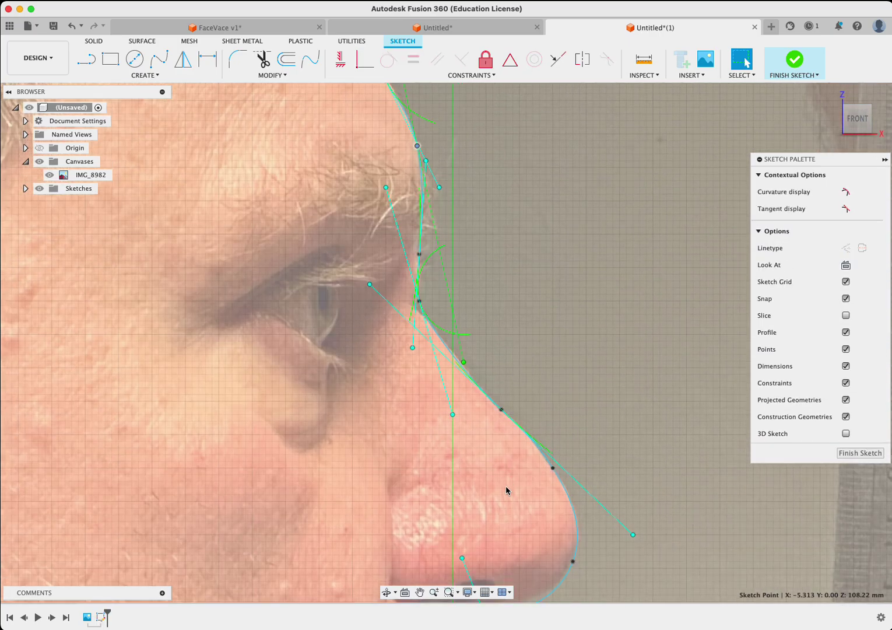
scroll(506, 490, down, 4)
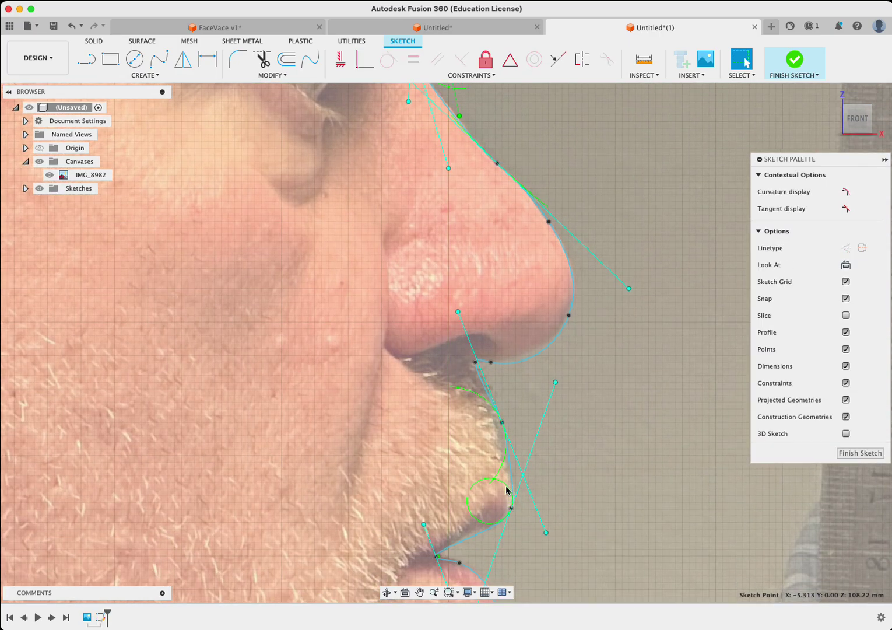
Step: Level the tangent under the nose, then zoom out to view the whole profile
click(491, 362)
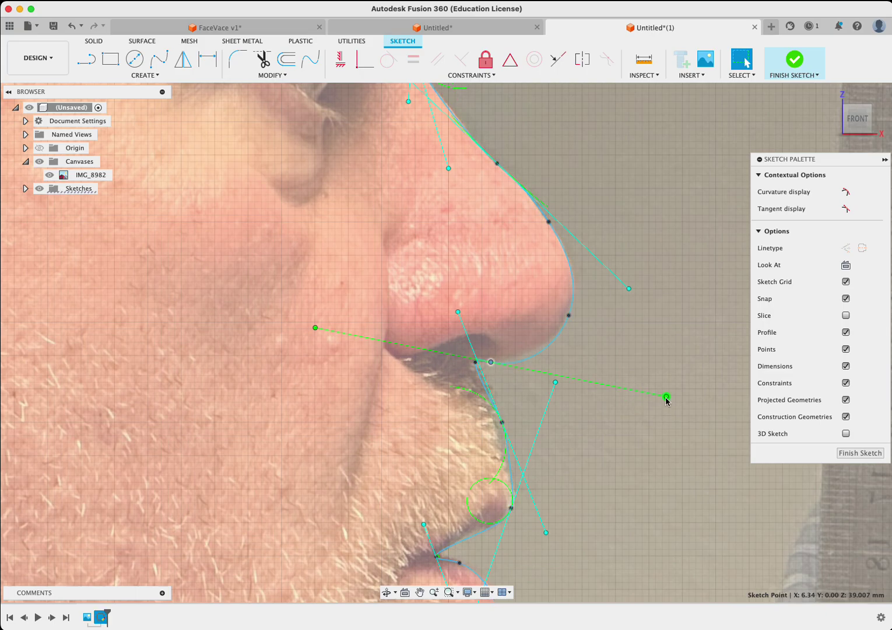
drag(666, 397, 640, 380)
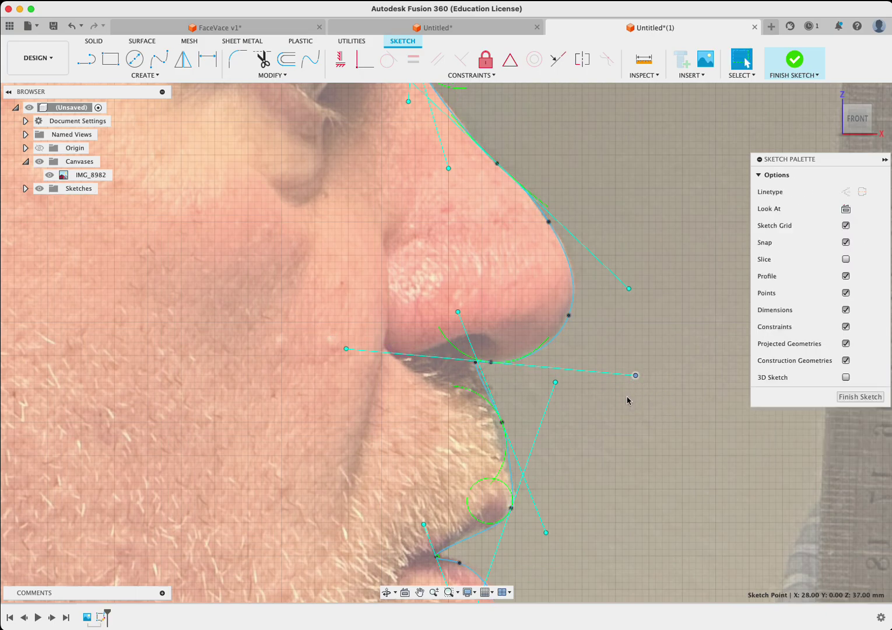
middle_drag(629, 401, 612, 348)
scroll(612, 349, down, 10)
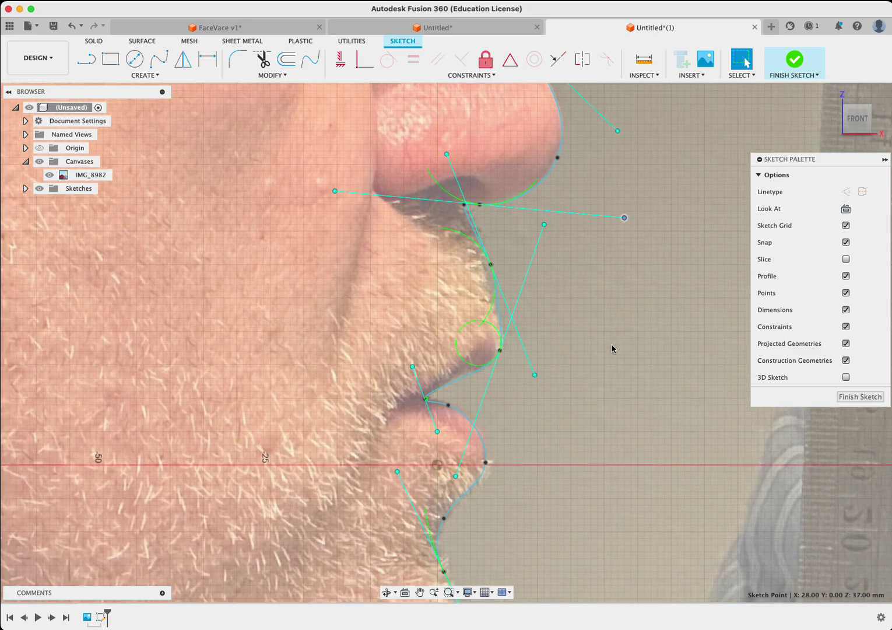
scroll(610, 345, down, 5)
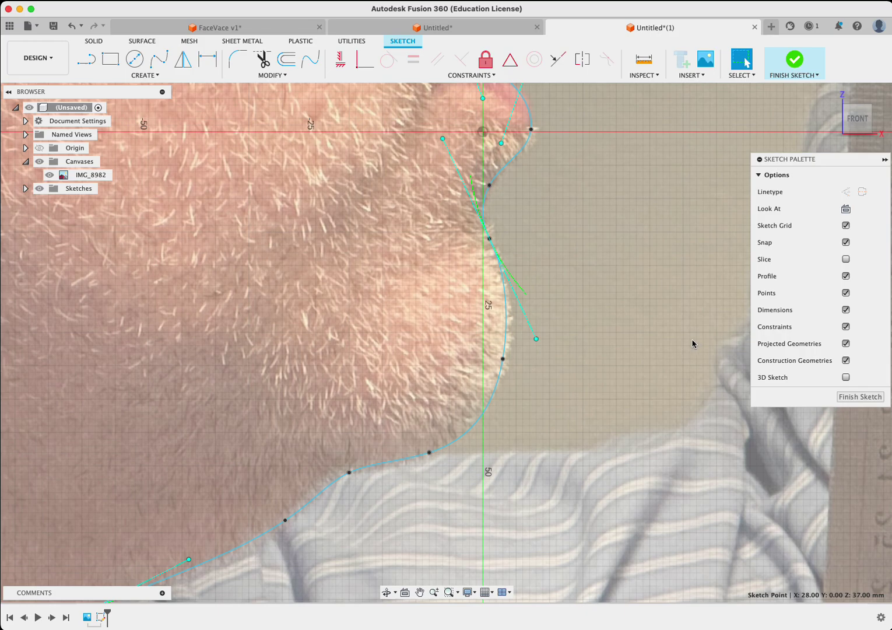
scroll(693, 344, down, 10)
scroll(693, 344, up, 2)
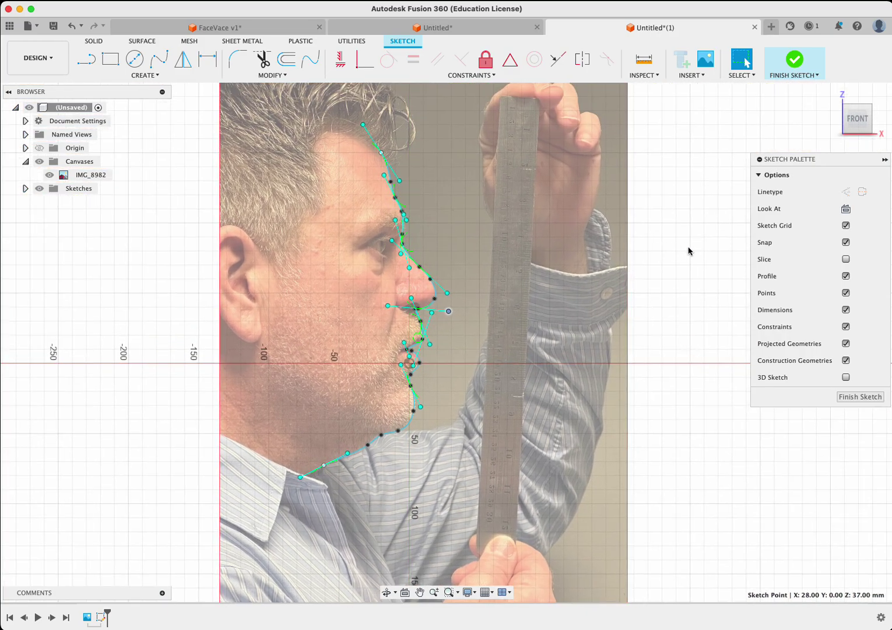
Step: Draw a vertical reference line along the ruler from above the head to chin level
key(Escape)
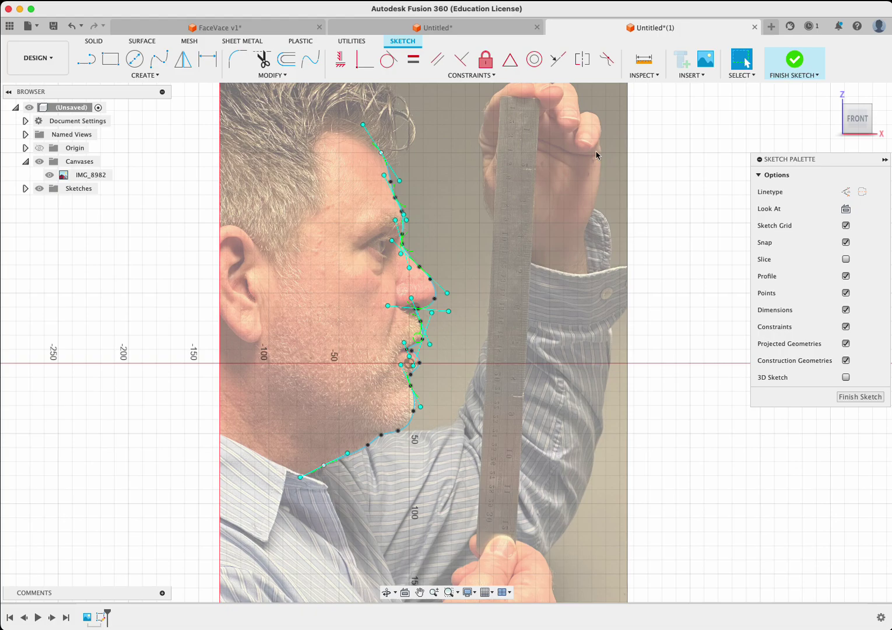
click(649, 148)
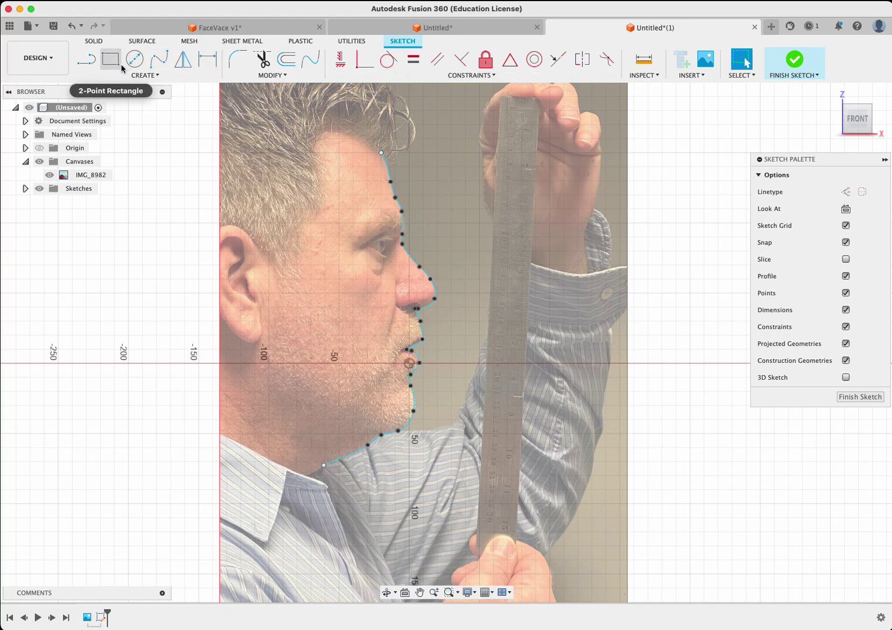
click(90, 68)
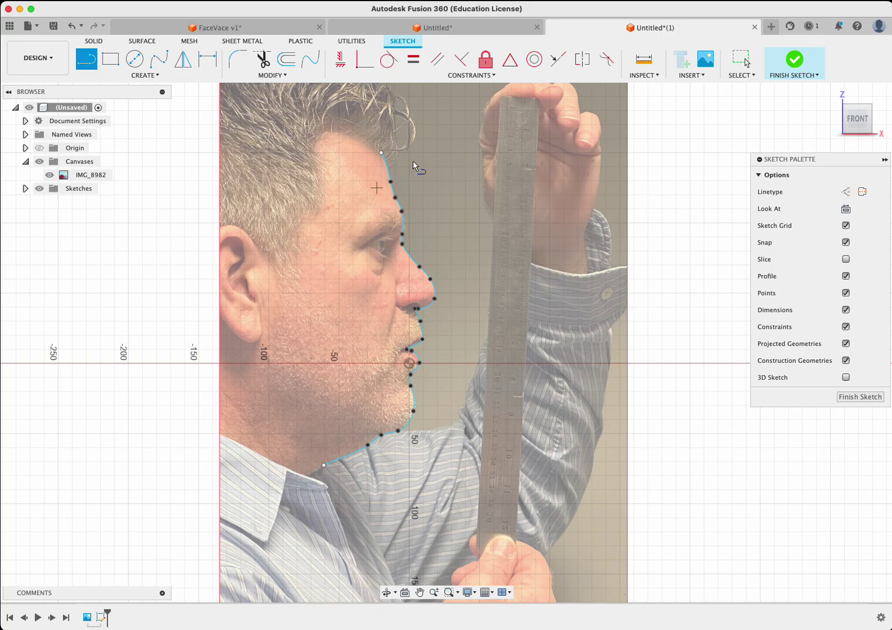
click(476, 140)
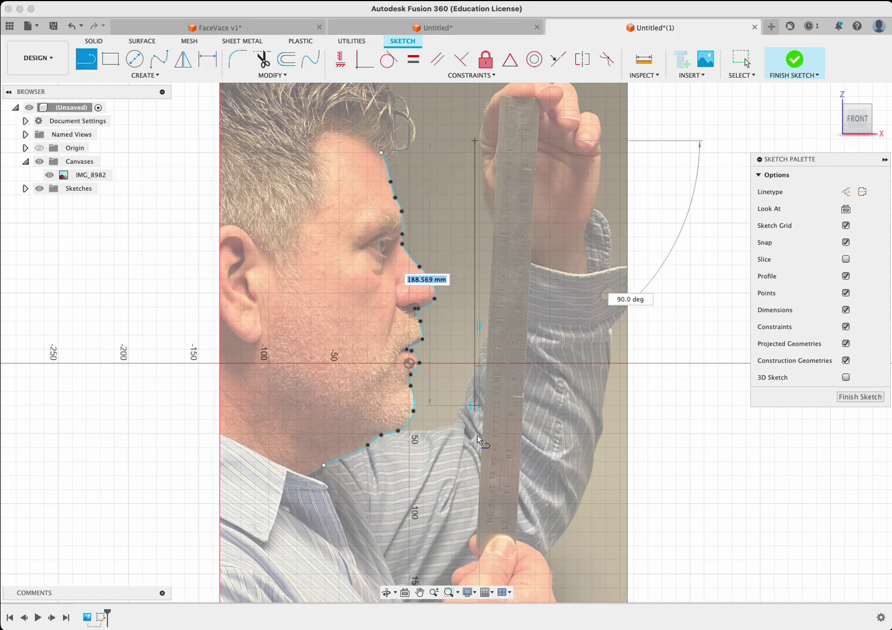
click(476, 448)
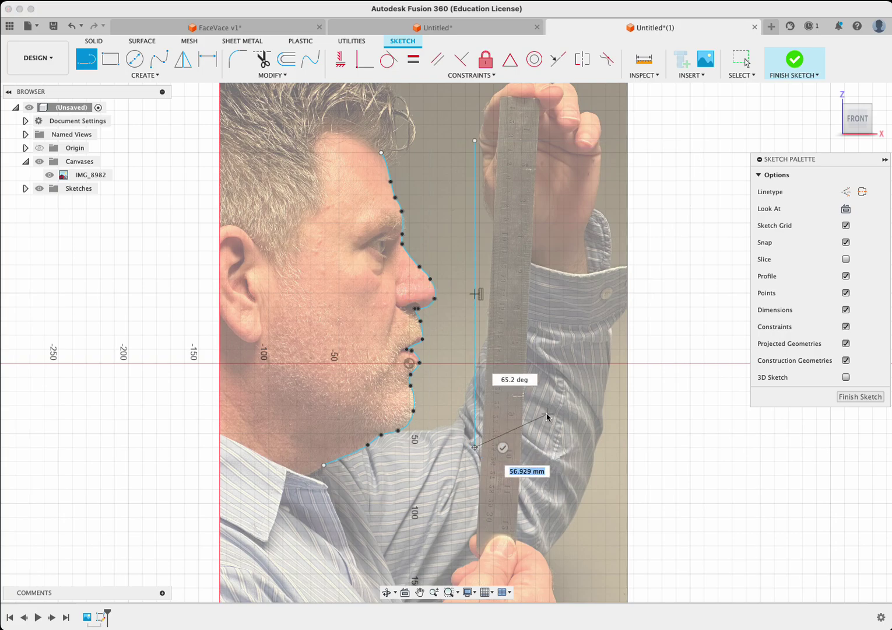
key(Escape)
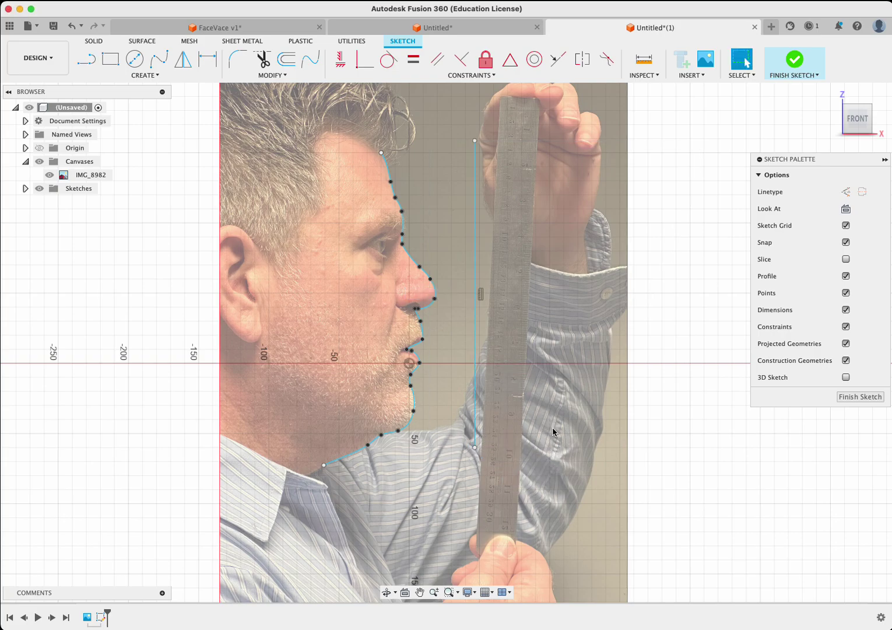
Step: Dimension the vertical line to 220 mm with Sketch Dimension
click(475, 346)
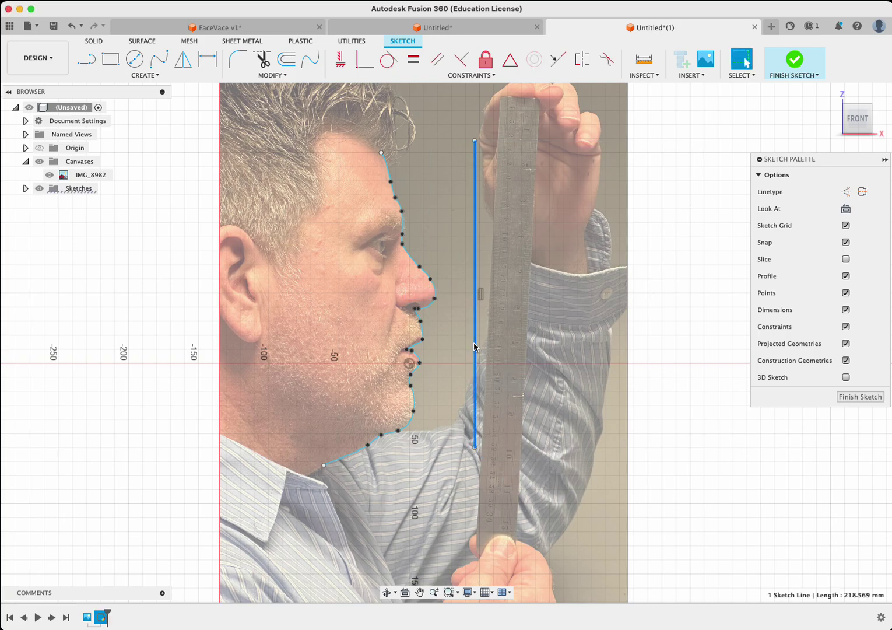
click(150, 72)
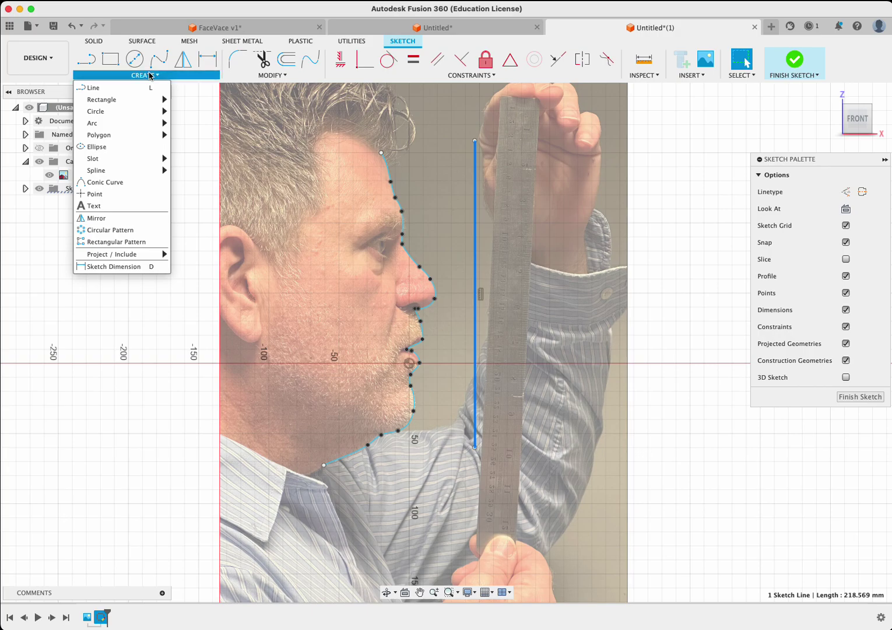
click(117, 266)
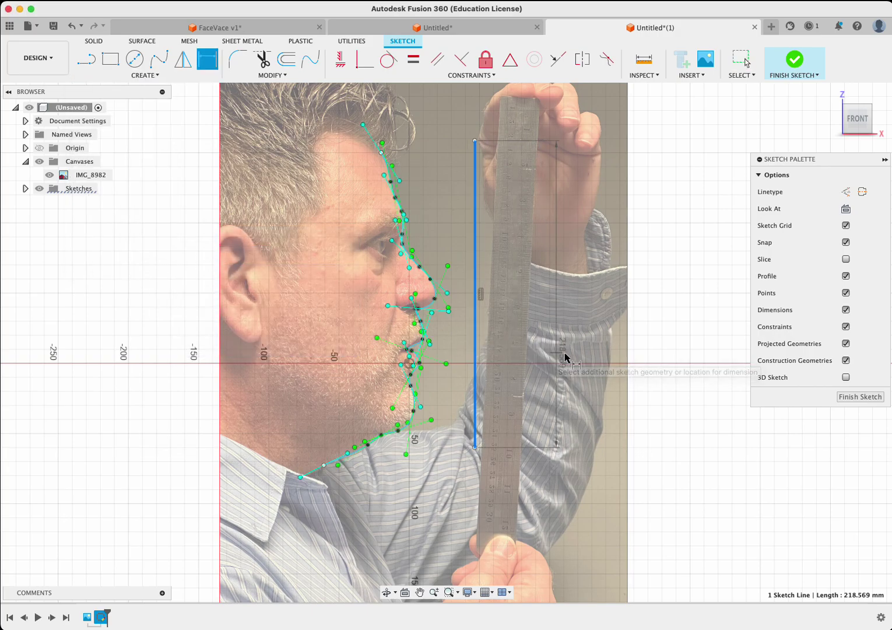
click(556, 352)
text(22)
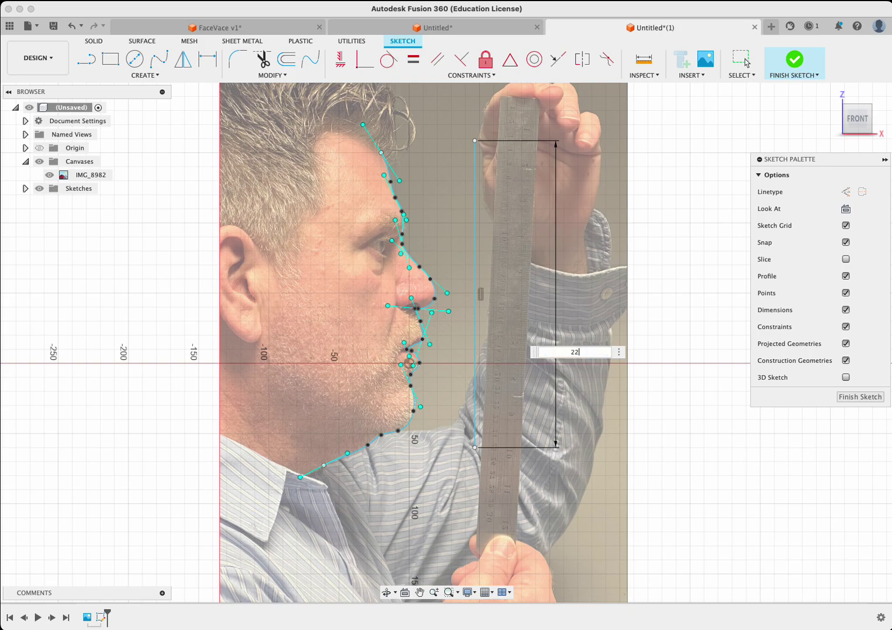
text(0mm)
key(Return)
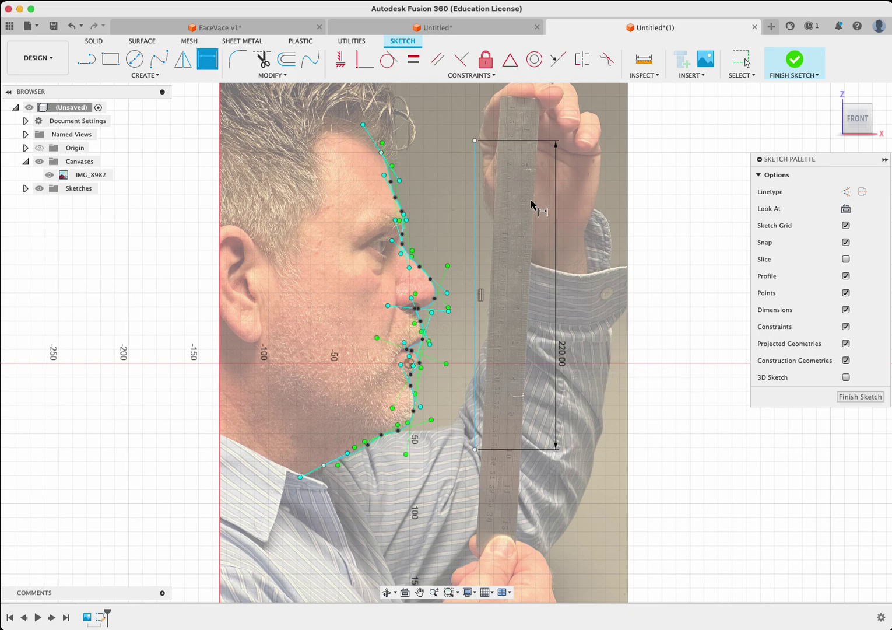
click(476, 200)
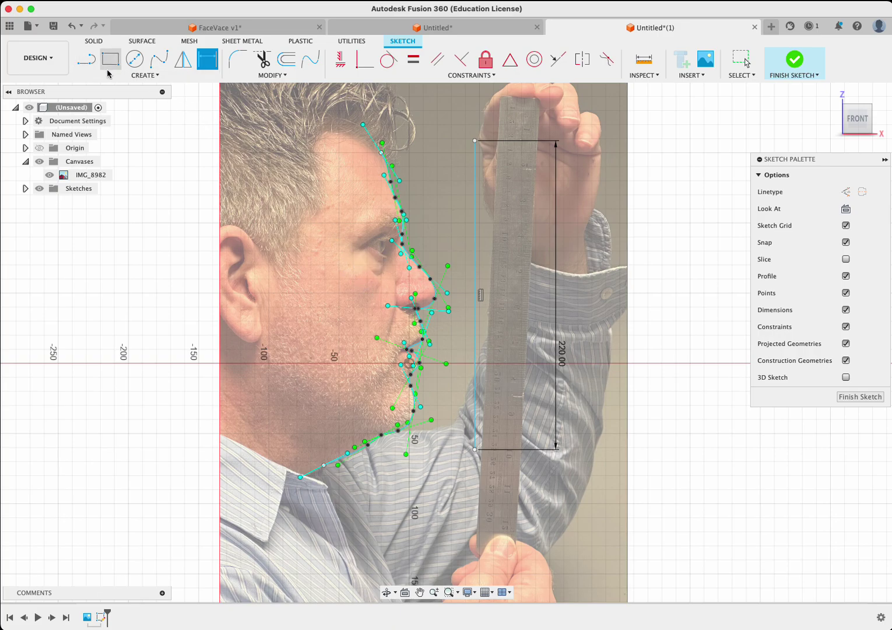
Step: Draw a horizontal line from the 220 mm line's top end left to the head top
key(l)
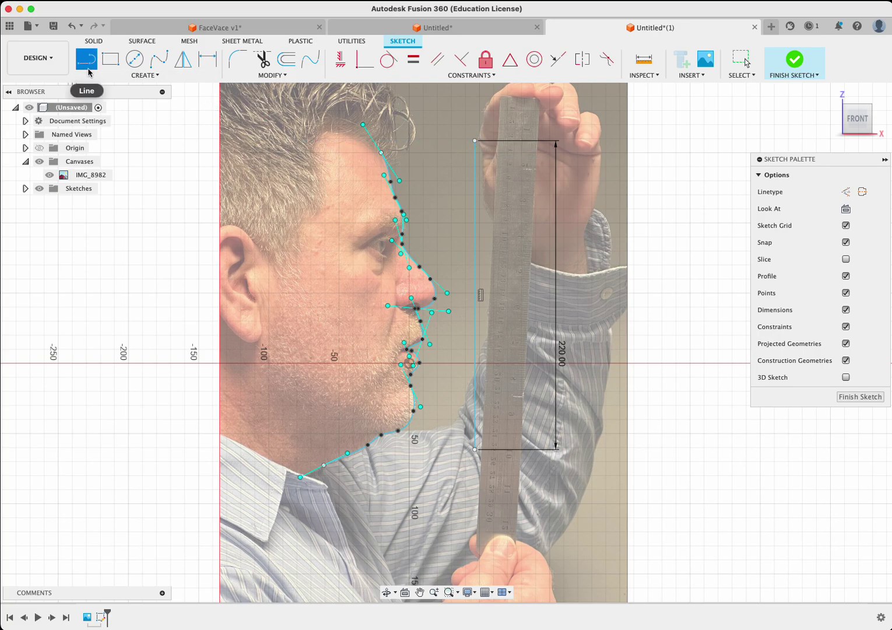
click(476, 141)
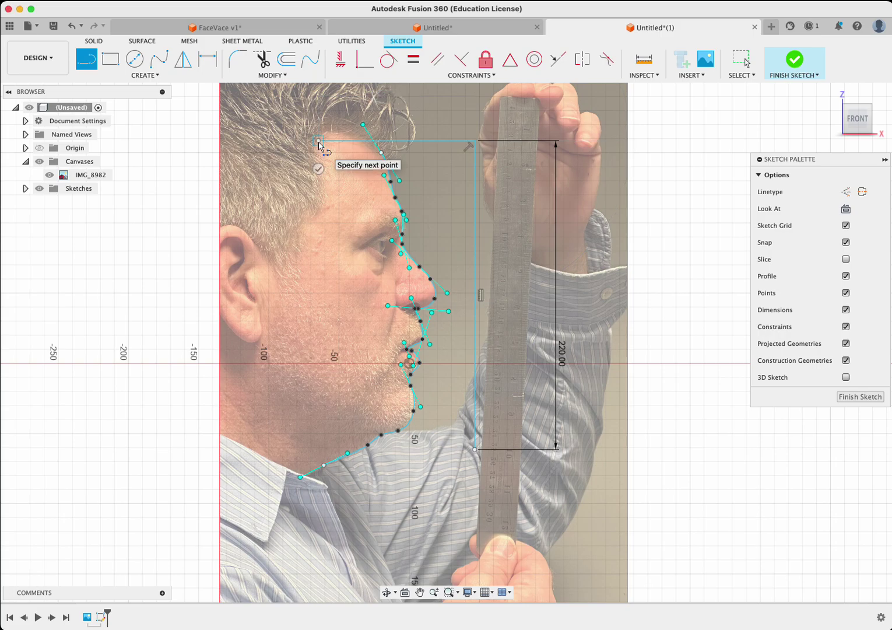
click(318, 141)
key(Escape)
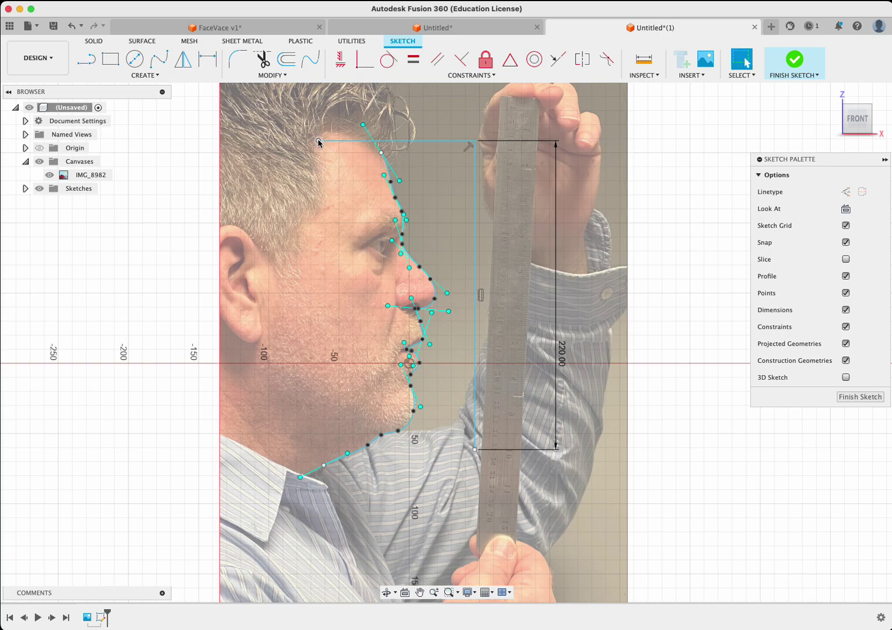
click(460, 141)
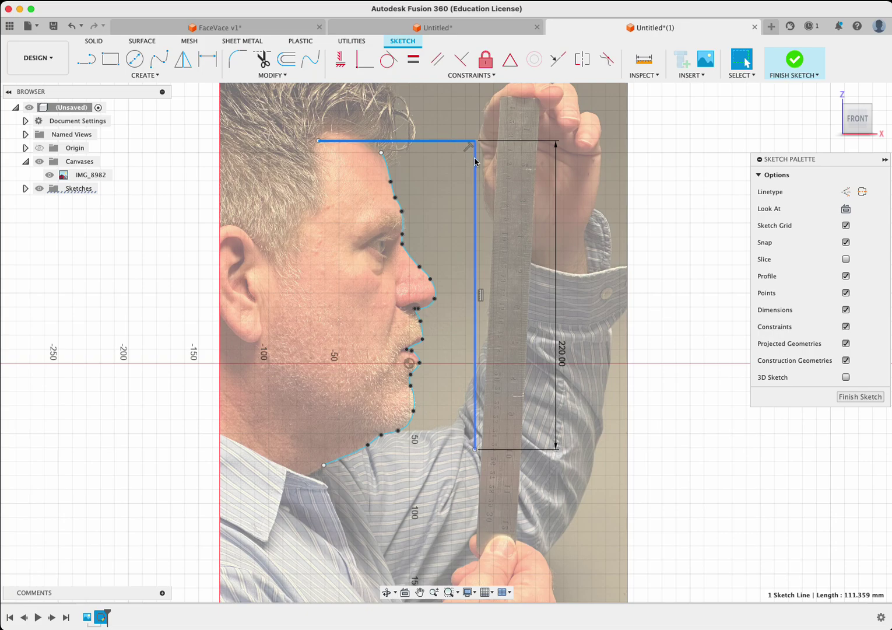
click(476, 178)
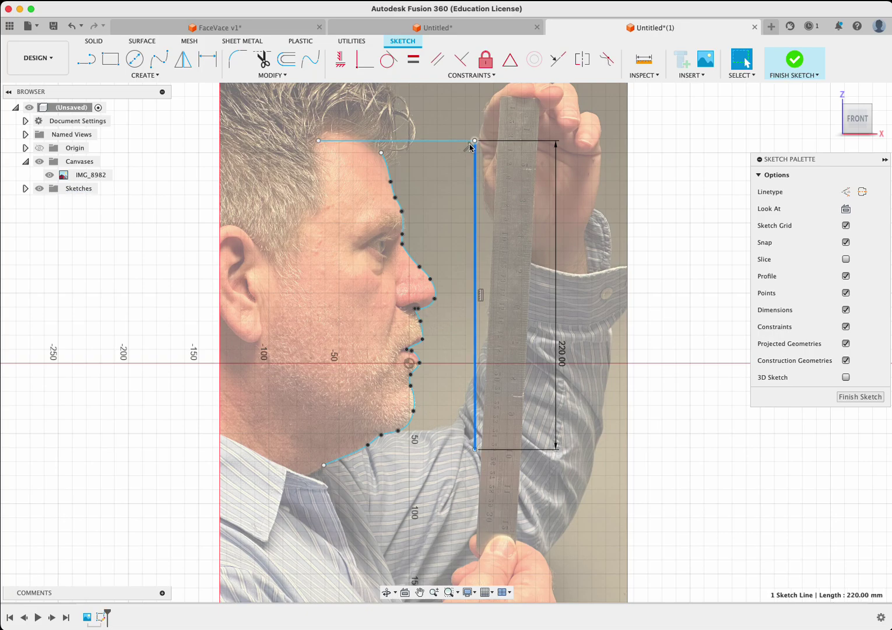
Step: Draw a second horizontal line from the 220 mm line's bottom end to below the chin
scroll(470, 149, down, 2)
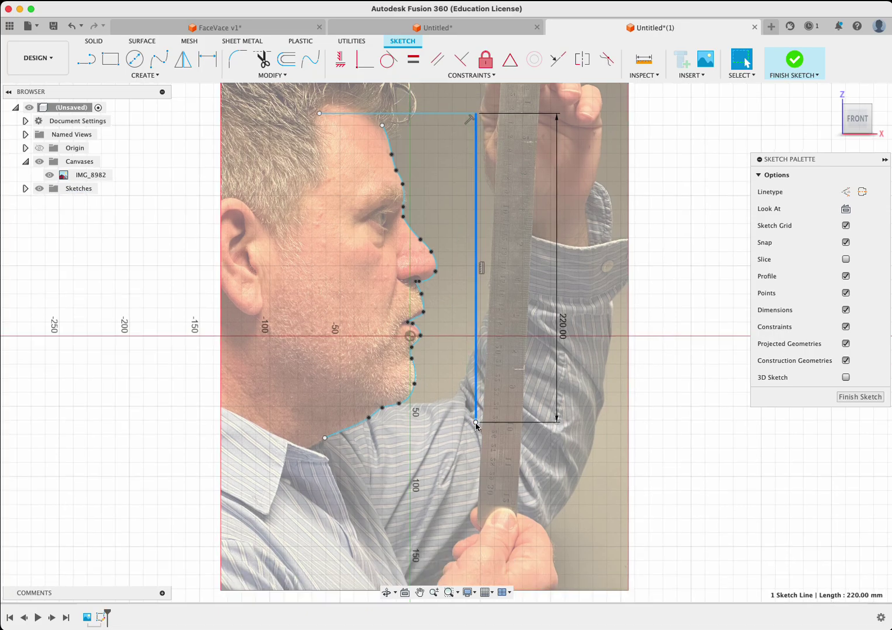
click(86, 58)
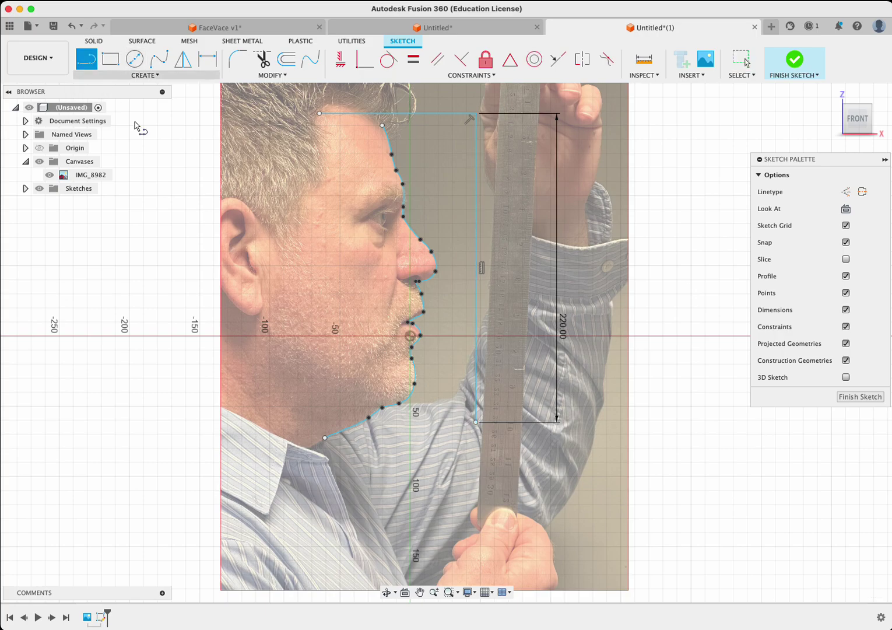
click(475, 422)
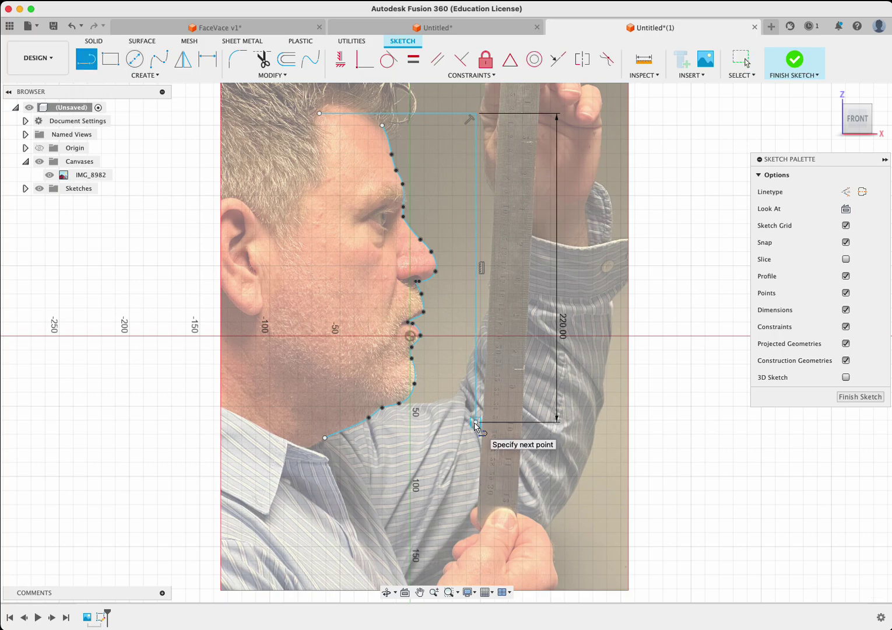
click(322, 426)
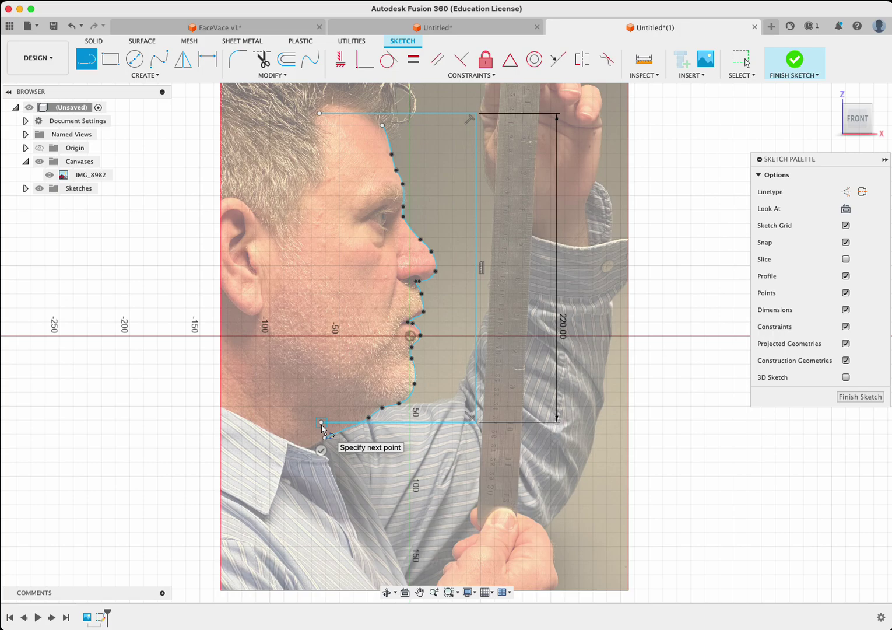
key(Escape)
click(423, 422)
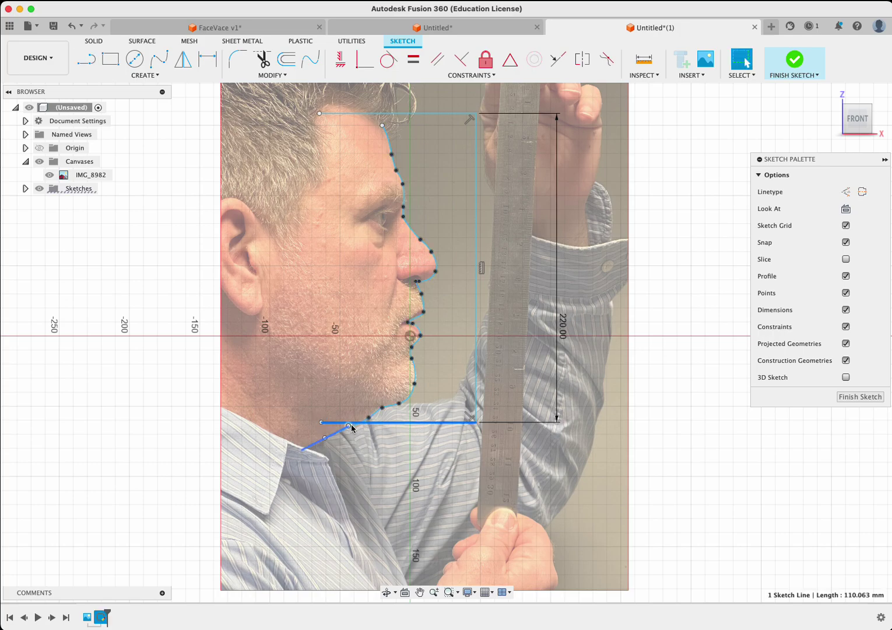
click(399, 404)
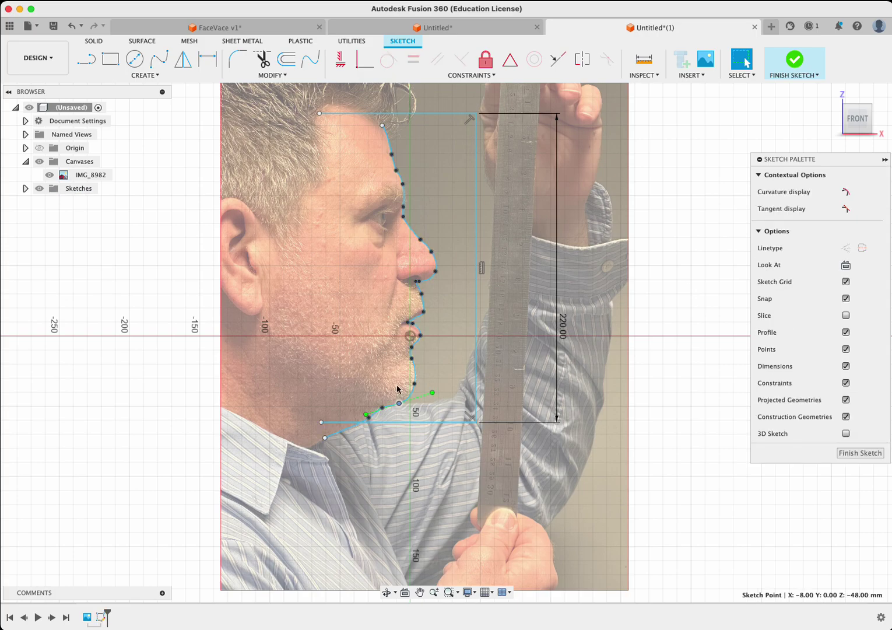
click(406, 114)
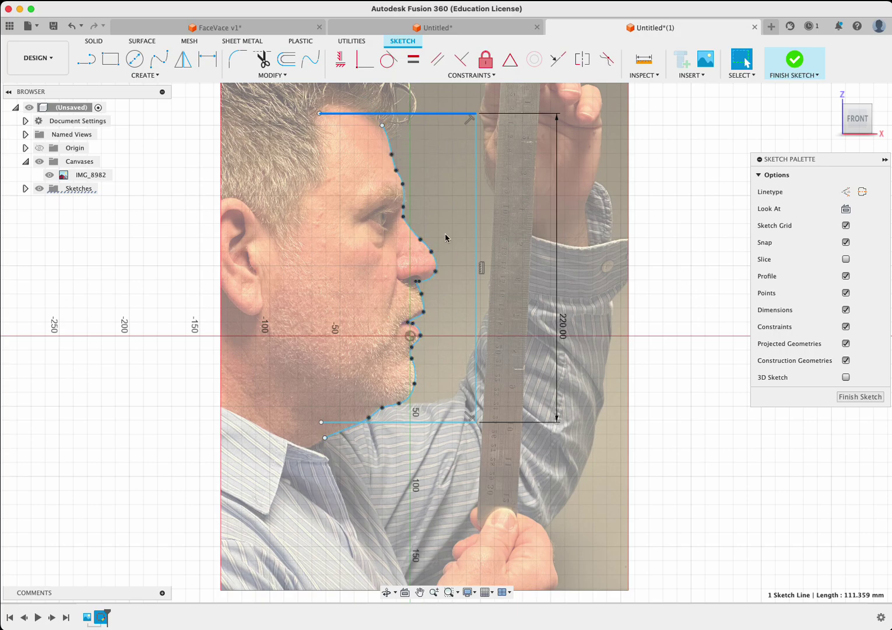
click(475, 282)
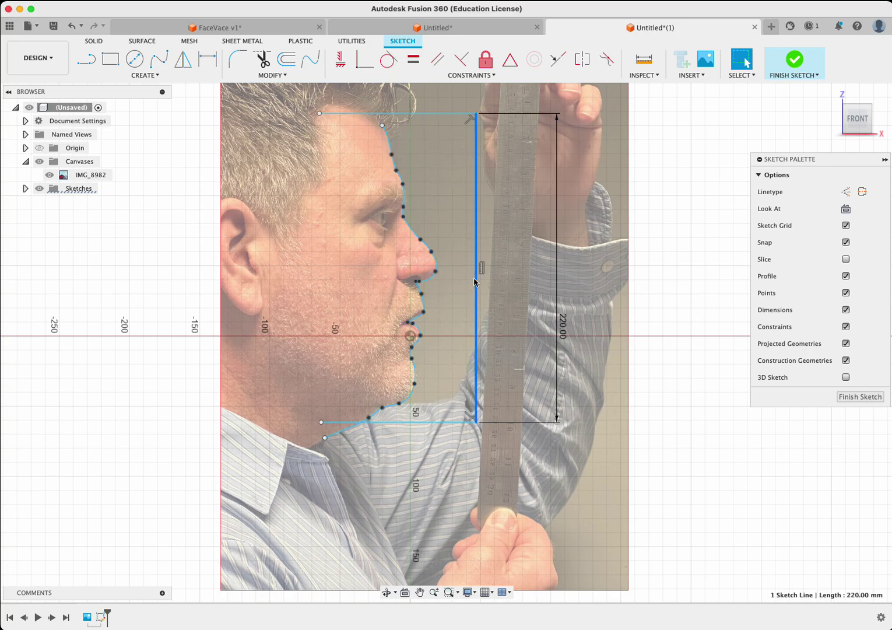
Step: Shift the 220 mm line left toward the nose, then slightly right, leaving a closed profile
mouse_move(477, 277)
mouse_down()
mouse_move(474, 311)
mouse_move(482, 292)
mouse_move(466, 290)
mouse_move(479, 286)
mouse_move(469, 291)
mouse_move(471, 321)
mouse_move(491, 255)
mouse_move(633, 388)
mouse_move(438, 359)
mouse_move(458, 327)
mouse_move(450, 292)
mouse_up()
click(390, 208)
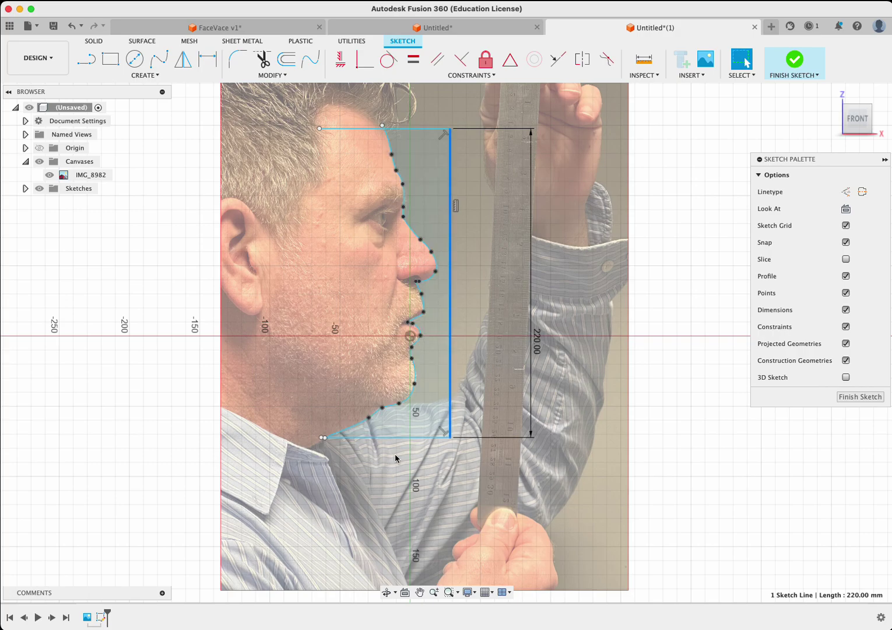
click(448, 371)
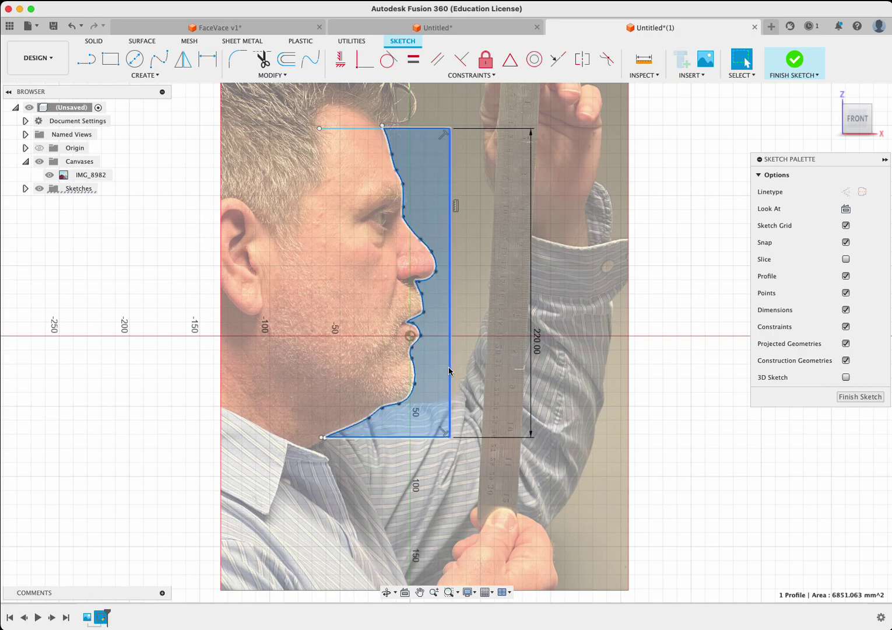
drag(449, 370, 465, 371)
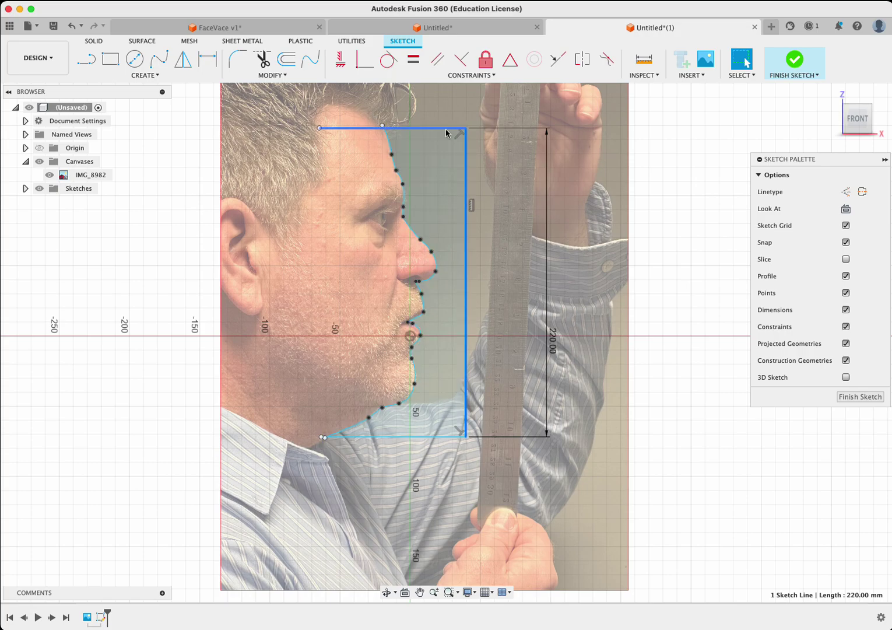
click(341, 128)
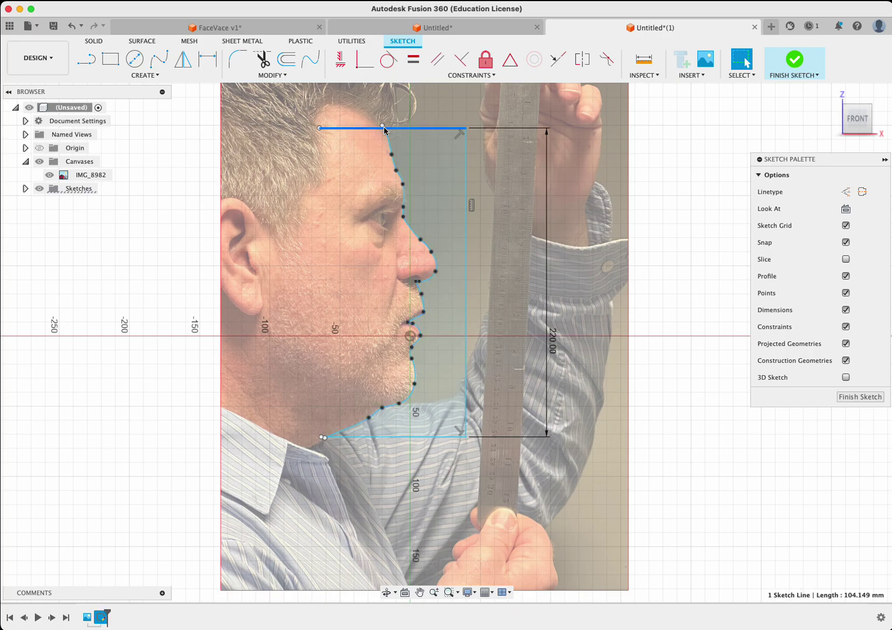
Step: Draw a short vertical line from the chin point to the bottom line, splitting off a 190.661 mm² triangle
click(86, 59)
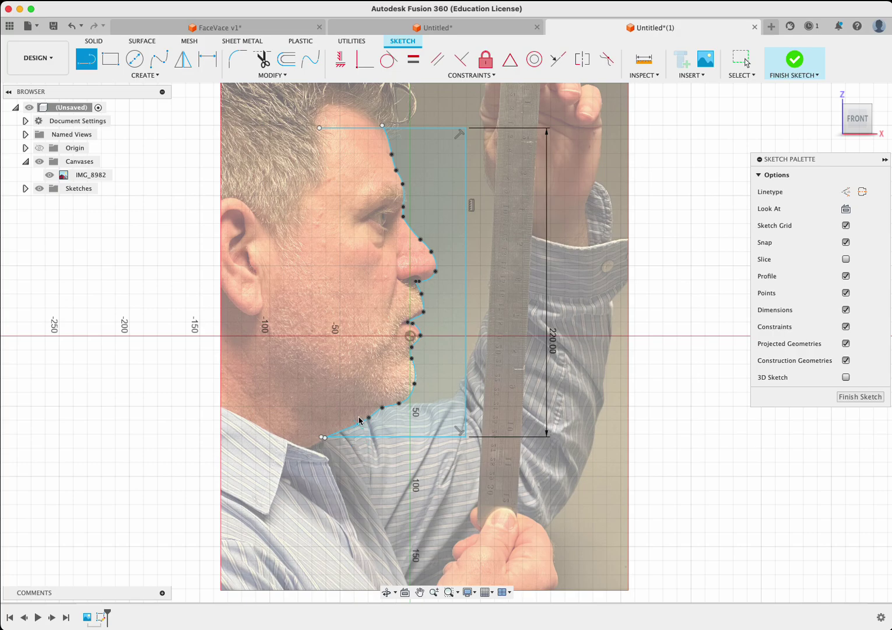
click(369, 386)
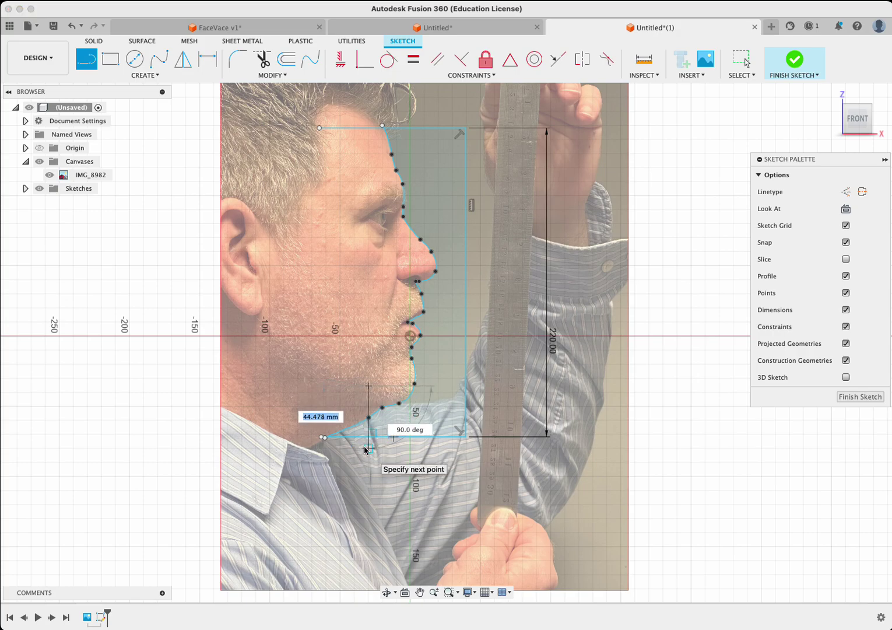
click(368, 448)
key(Escape)
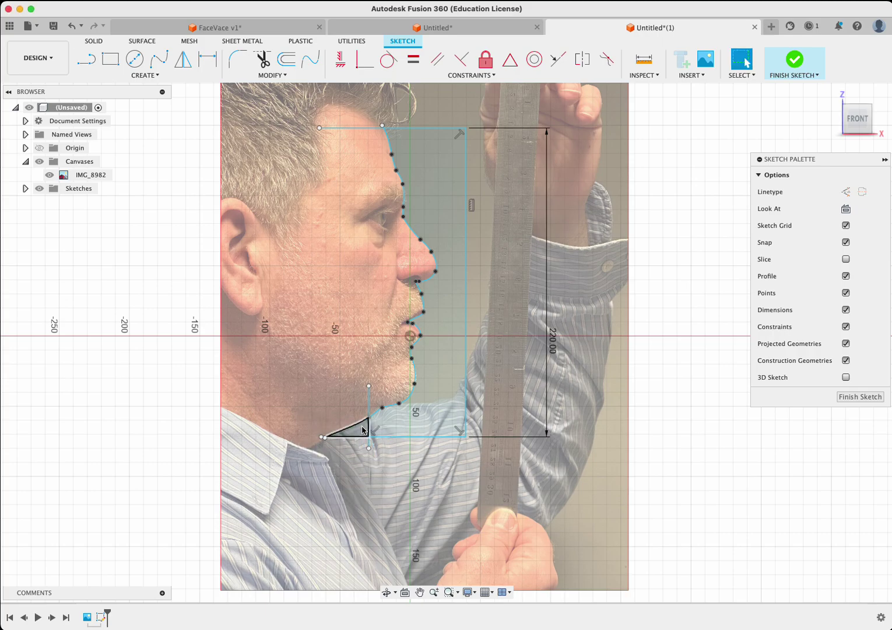
click(364, 431)
click(399, 418)
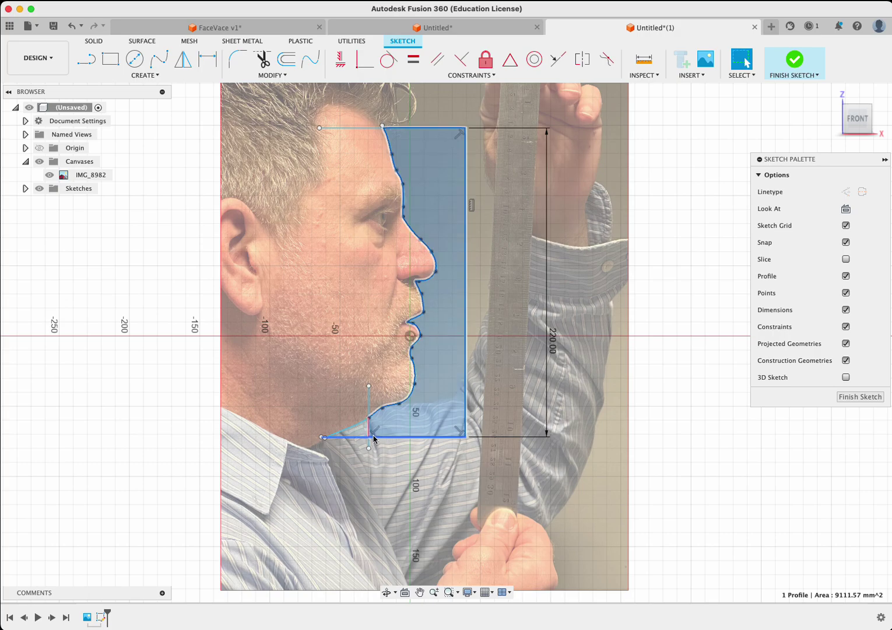
click(356, 434)
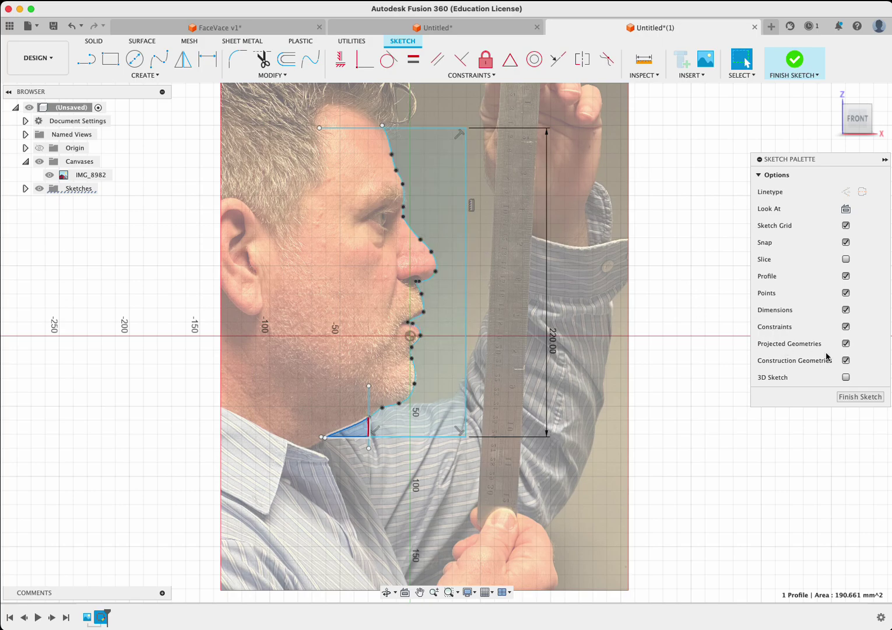
Step: Finish the sketch, return to the home view and hide the reference photo canvas
click(858, 398)
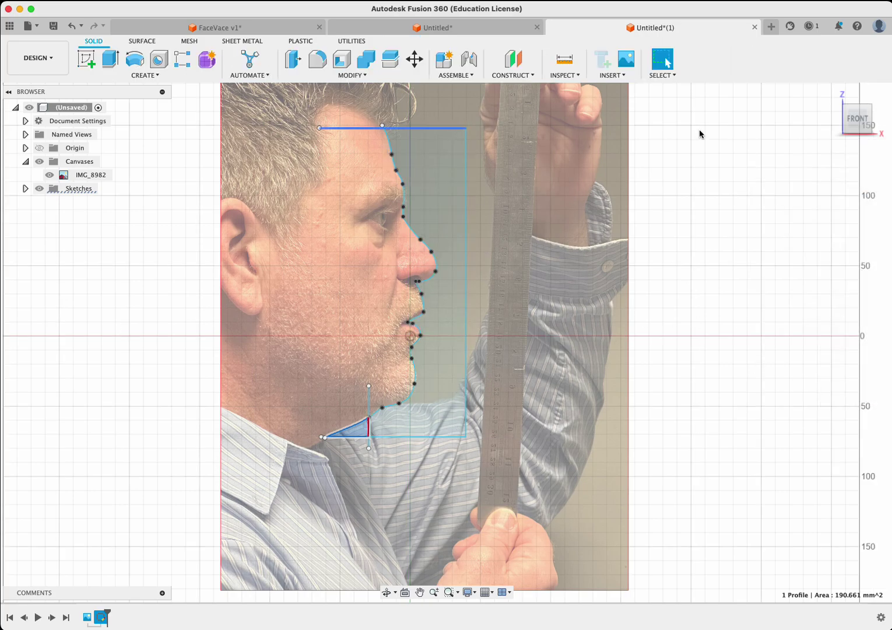
click(838, 95)
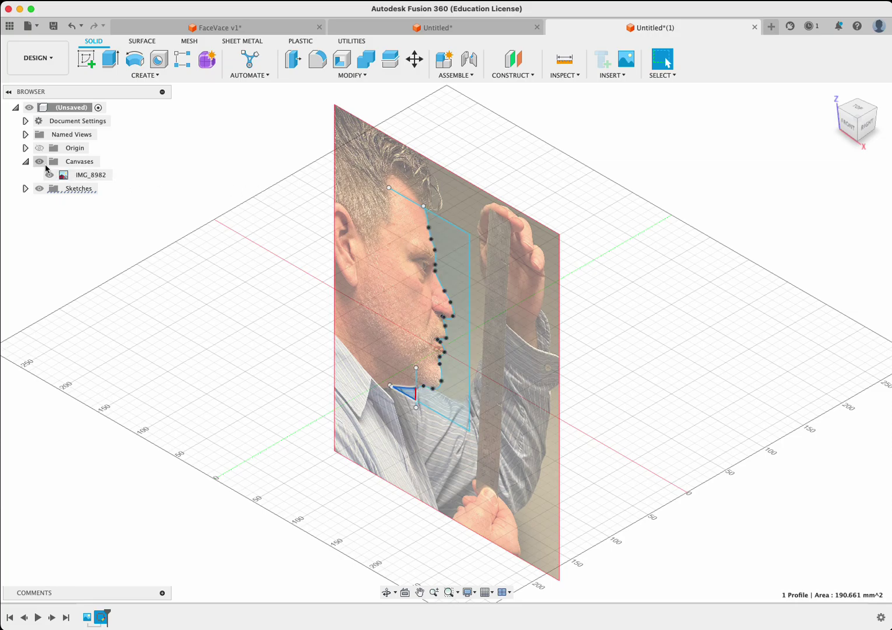
click(39, 162)
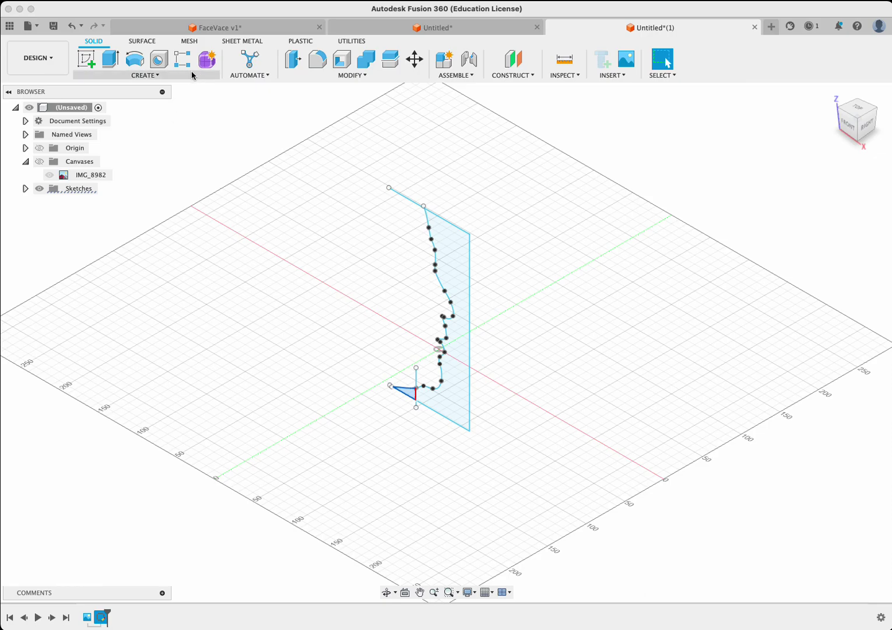
Step: Revolve the face profile 360° about the vertical line into a solid goblet
click(171, 76)
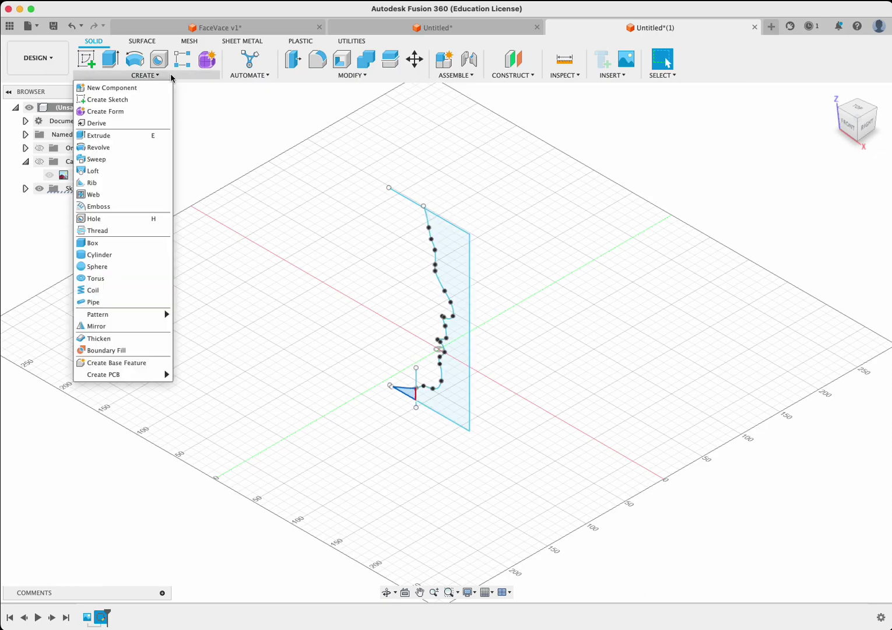
click(103, 147)
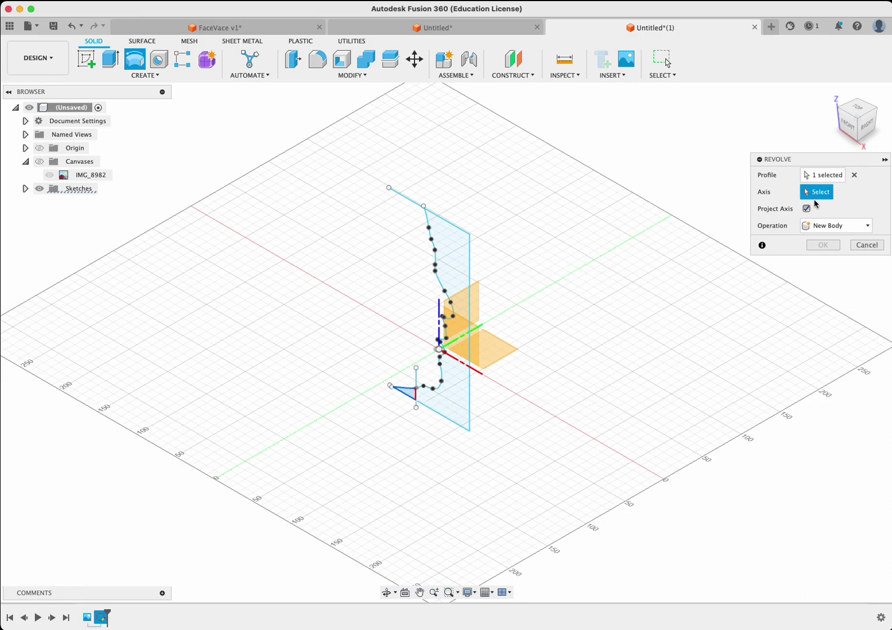
click(856, 175)
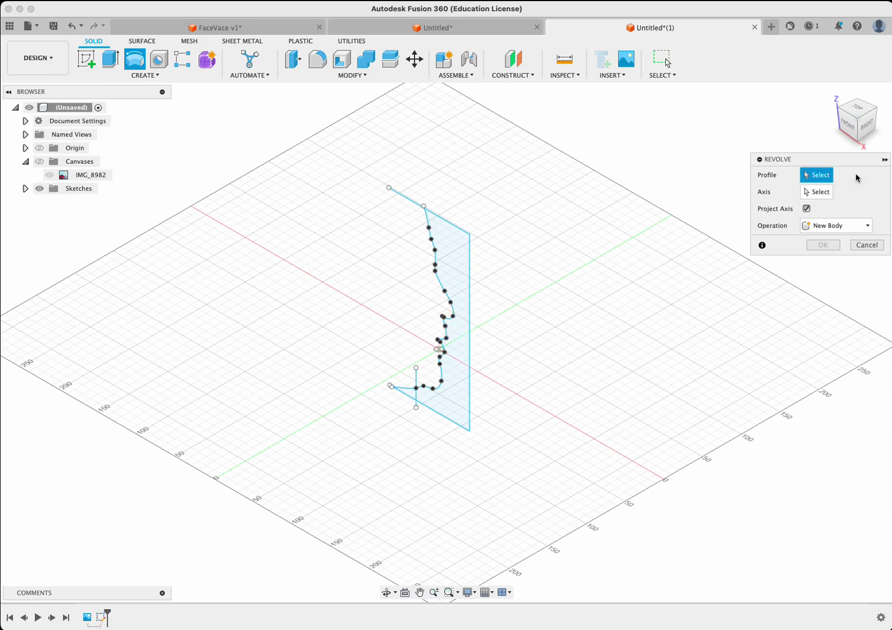
click(444, 398)
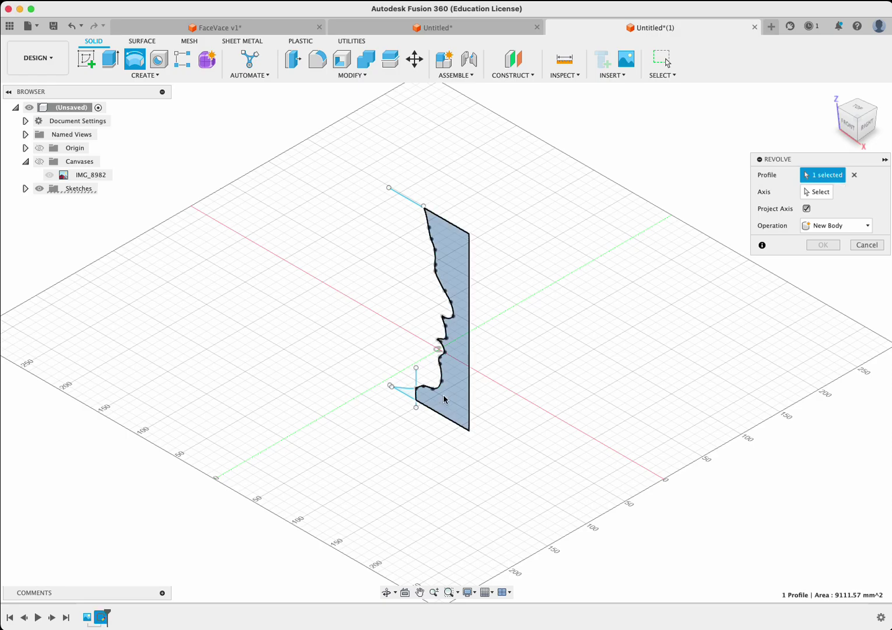
click(819, 192)
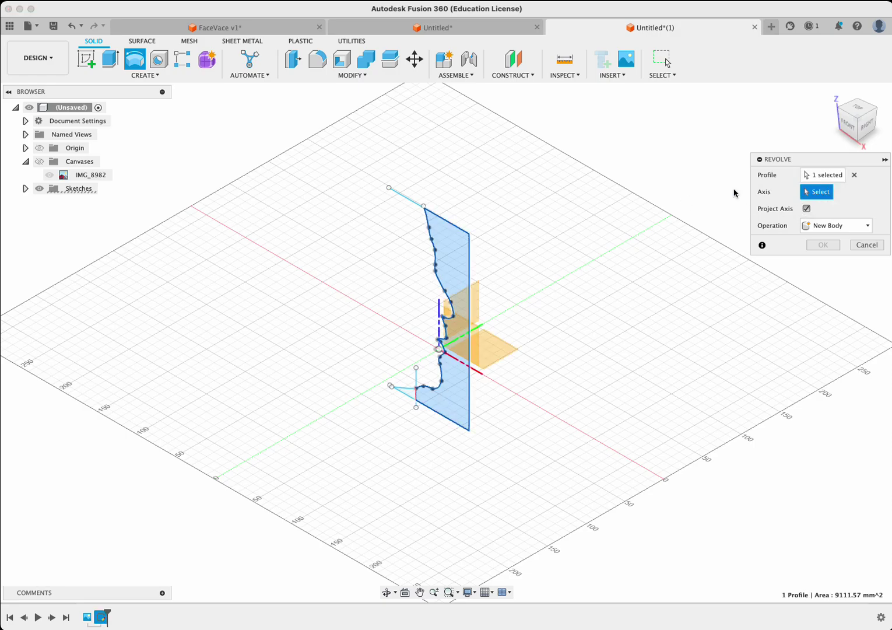
click(470, 298)
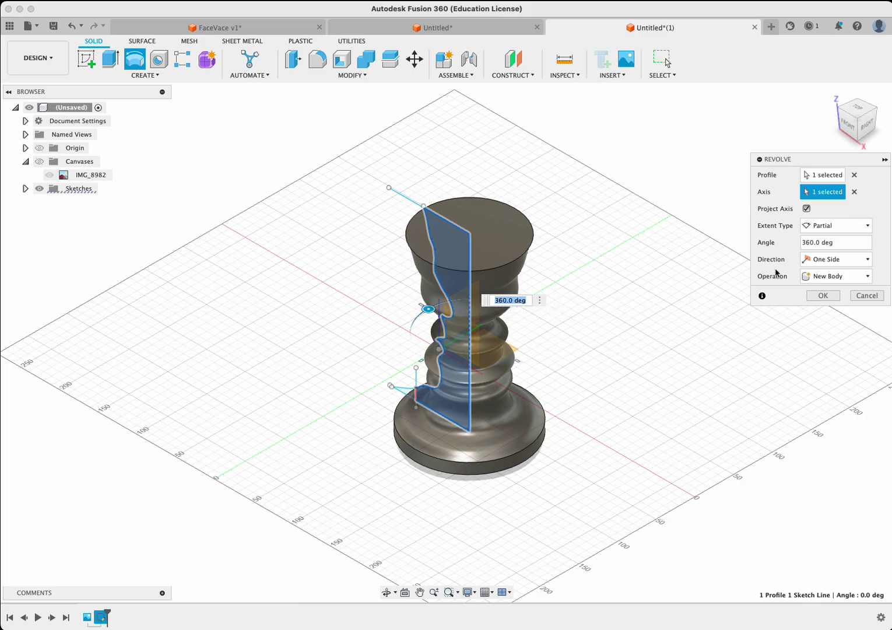
click(823, 295)
mouse_move(858, 133)
mouse_down()
mouse_move(807, 104)
mouse_move(848, 127)
mouse_up()
click(850, 130)
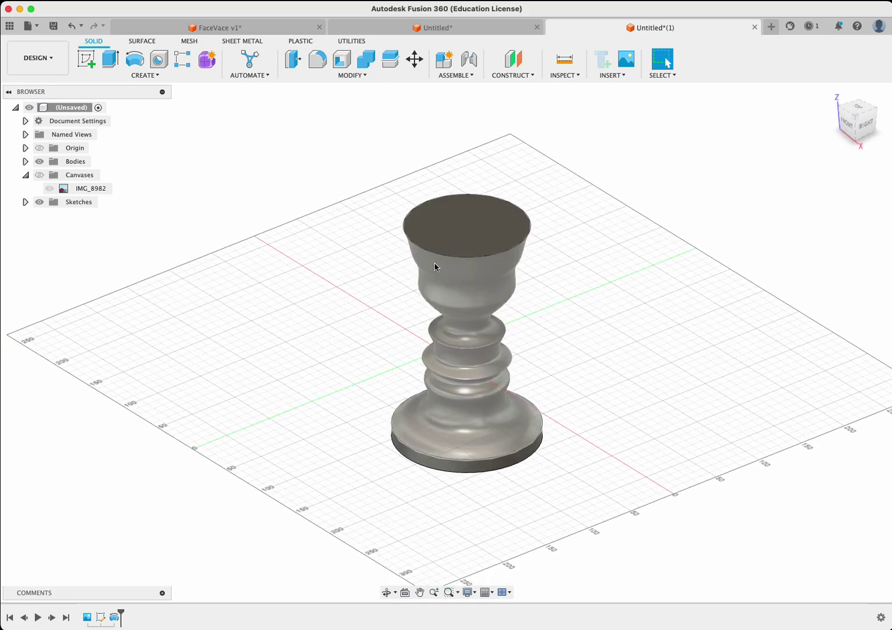
shift+middle_drag(482, 375, 482, 375)
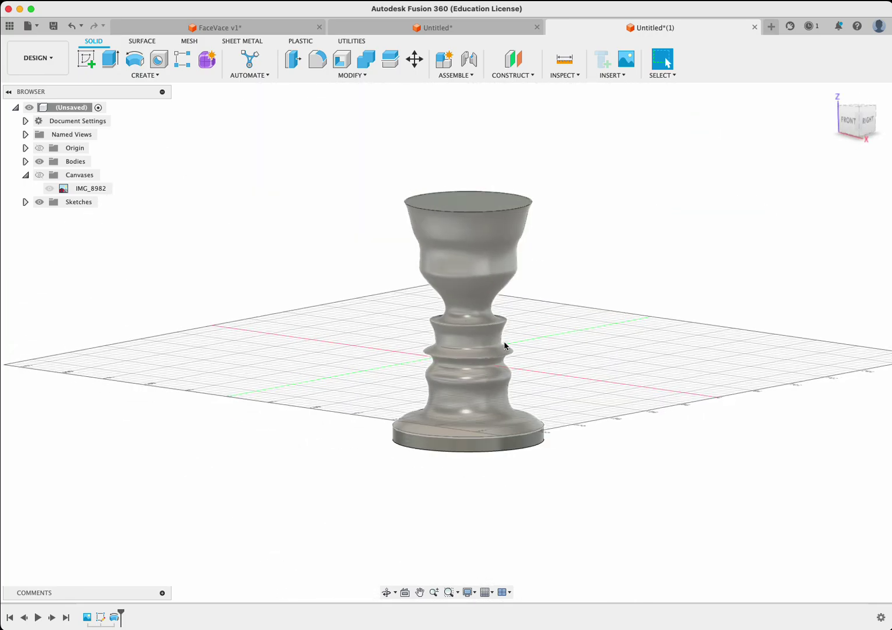
scroll(505, 345, up, 3)
scroll(505, 345, up, 3)
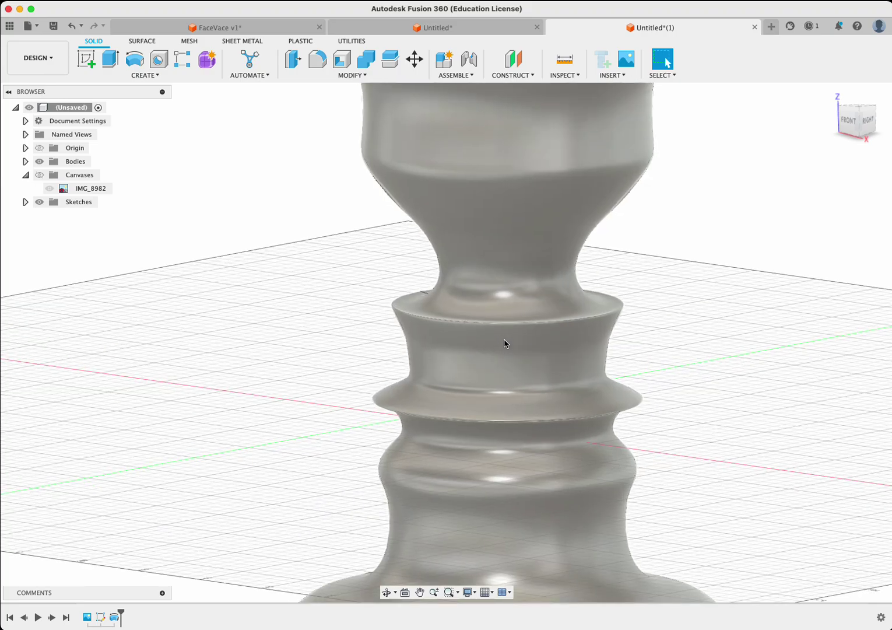
shift+middle_drag(506, 344, 578, 319)
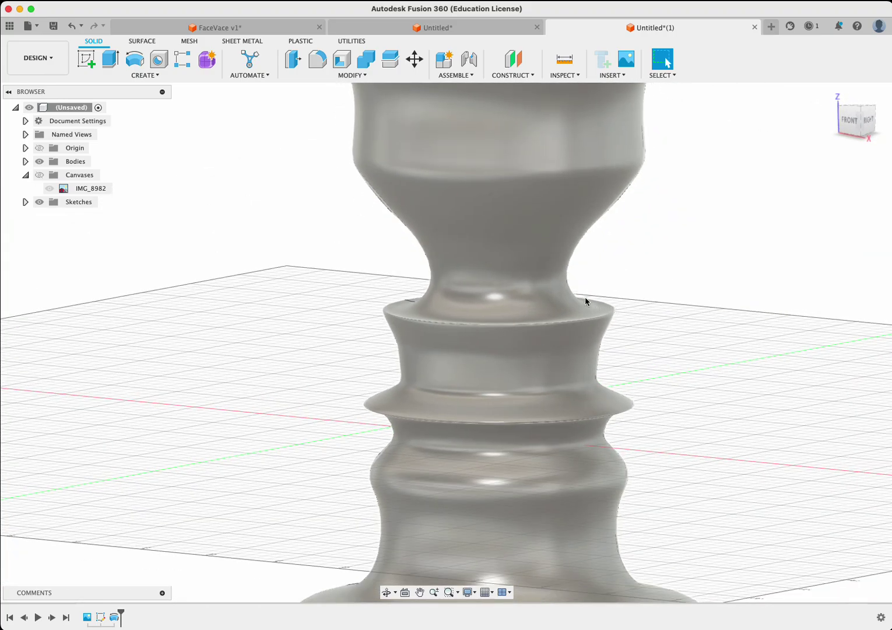
shift+middle_drag(571, 325, 571, 325)
scroll(572, 349, down, 5)
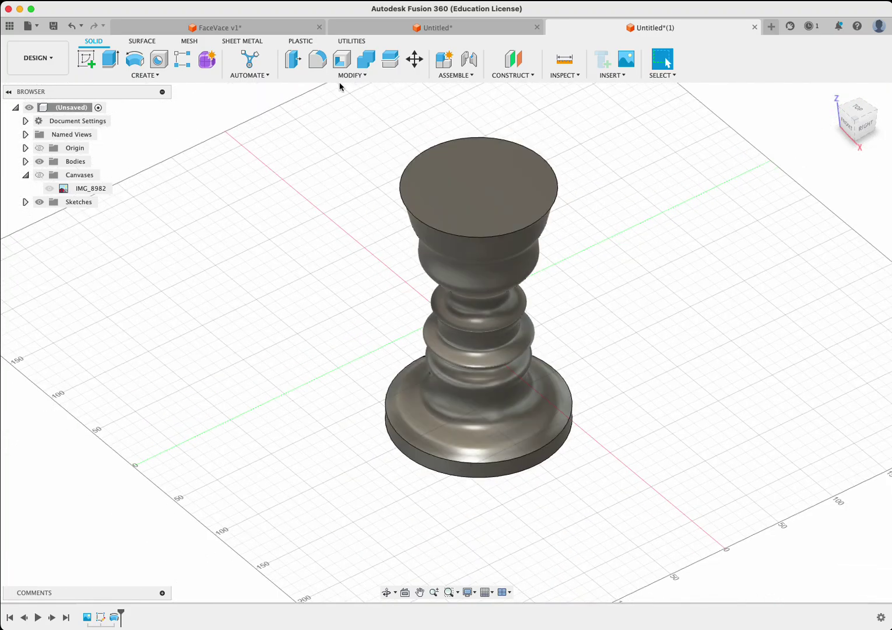
Step: Shell the goblet through its top face with a 5 mm inside thickness
click(368, 74)
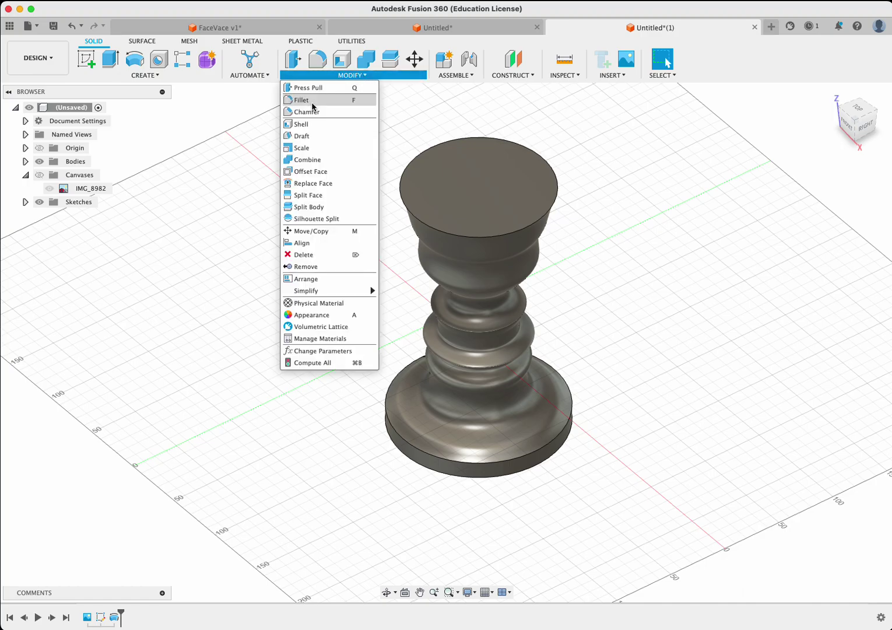
click(313, 125)
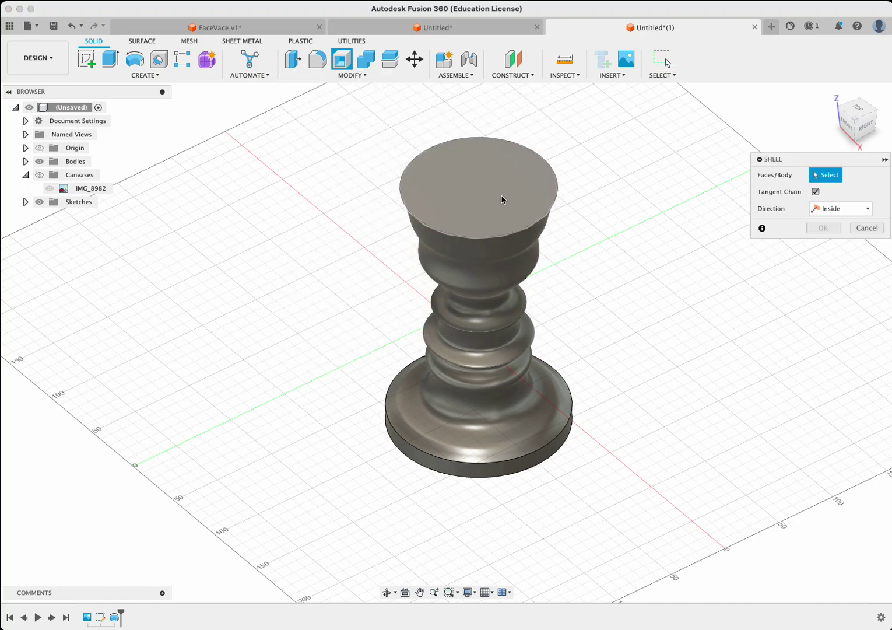
click(490, 221)
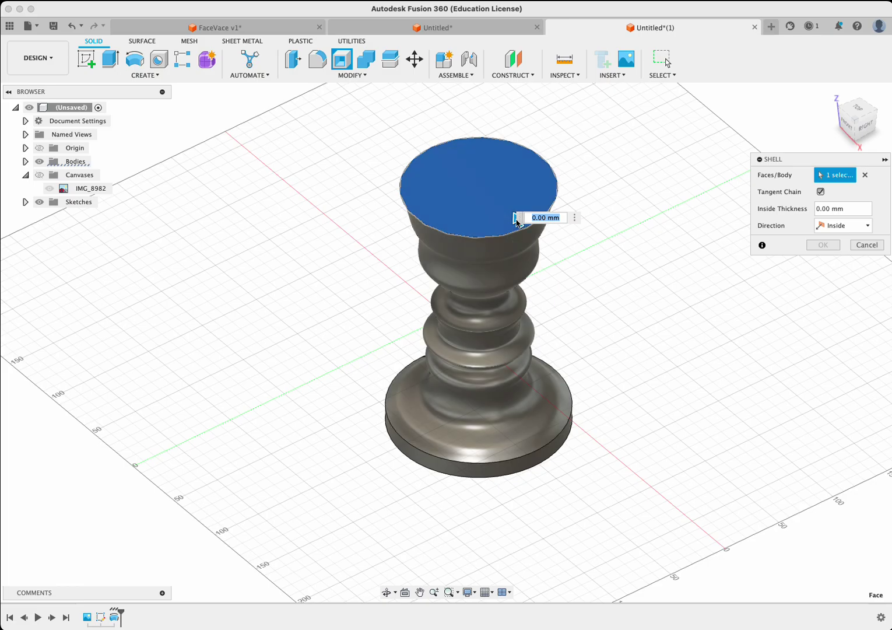
text(10)
key(Return)
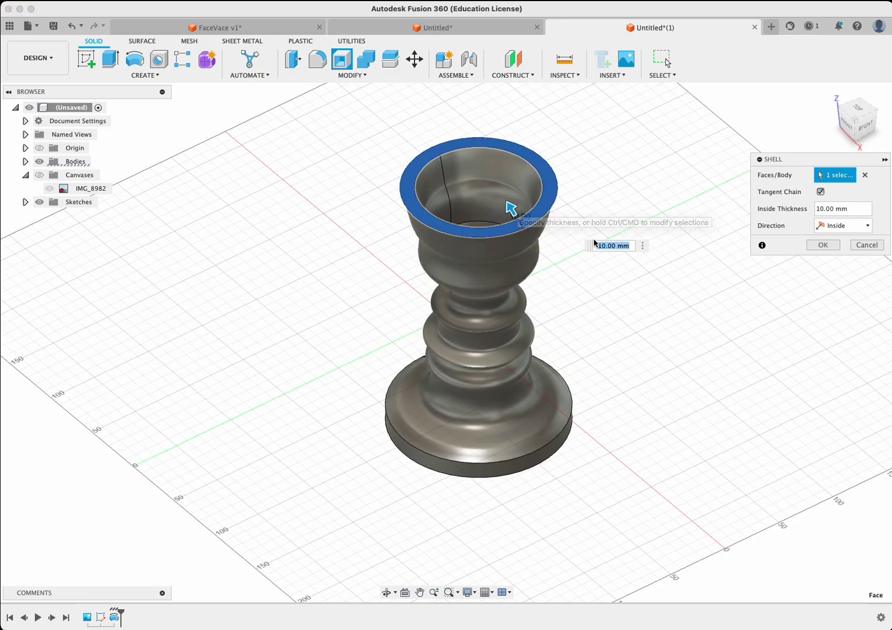
text(5mm)
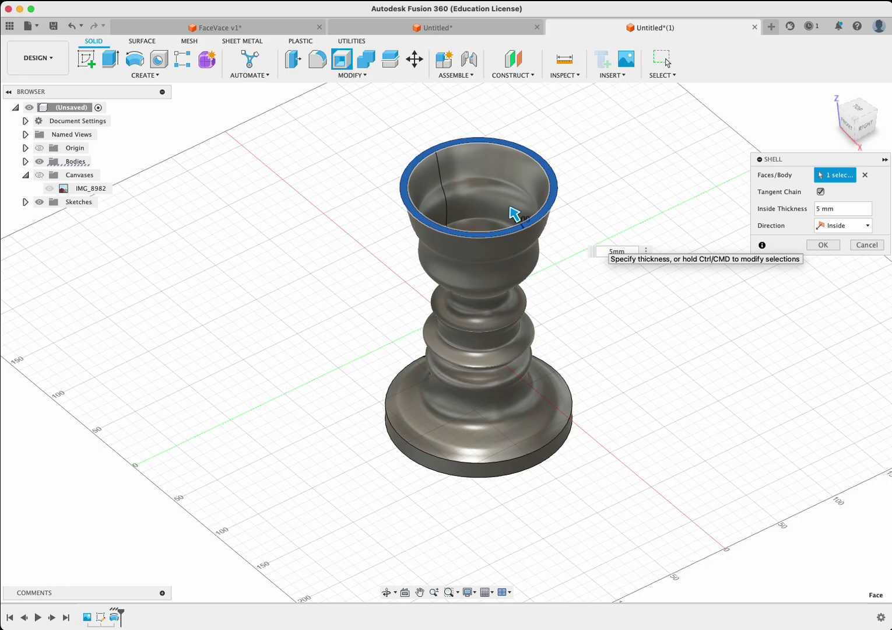
key(Return)
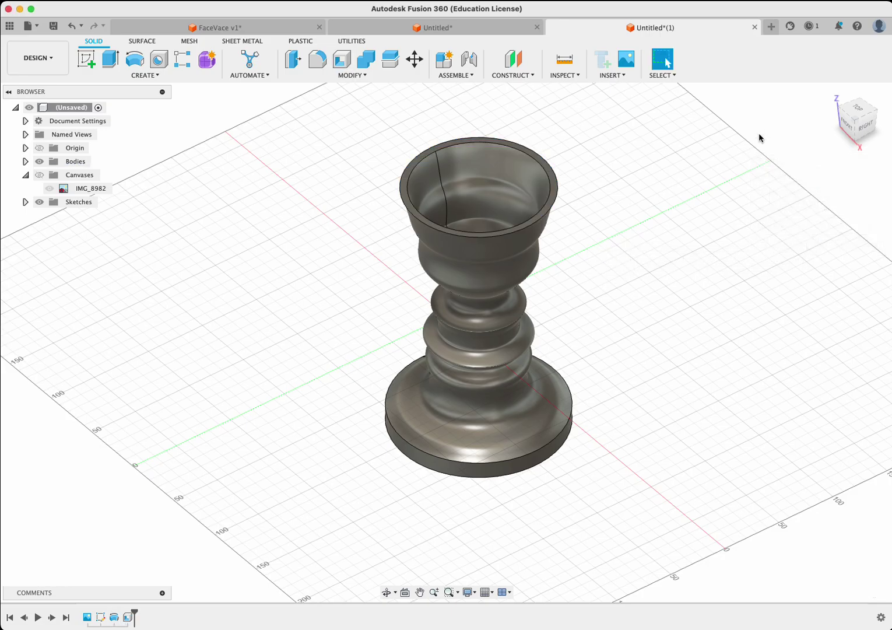
mouse_move(855, 114)
mouse_down()
mouse_move(862, 120)
mouse_move(859, 98)
mouse_move(859, 114)
mouse_up()
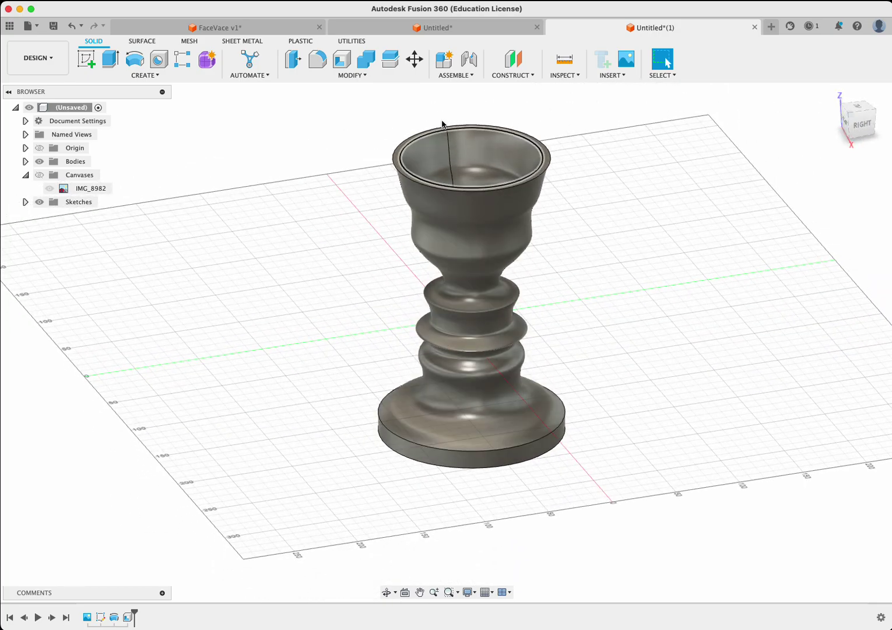
Step: Start a 3D Print export of the goblet body with sending to a print utility off
click(197, 43)
click(716, 75)
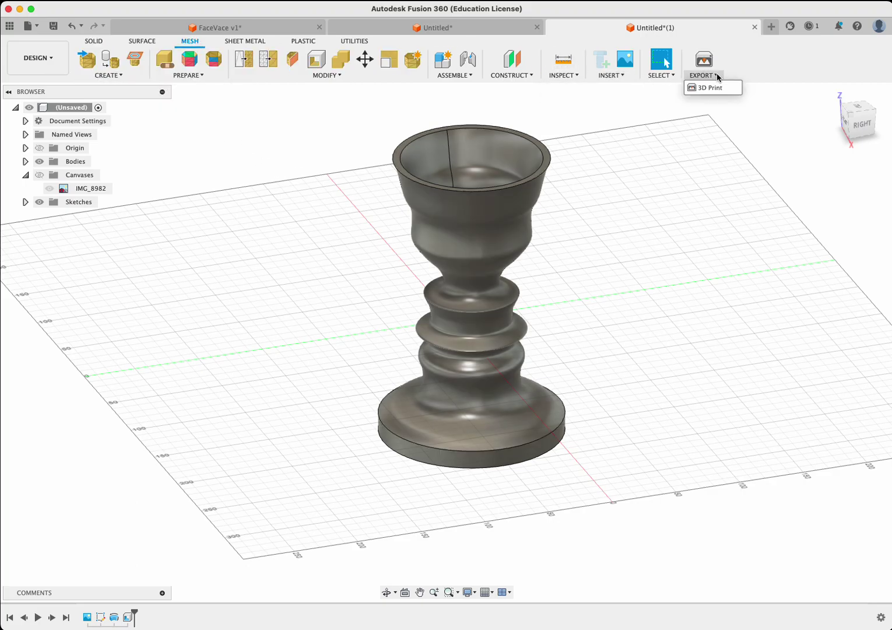
click(710, 88)
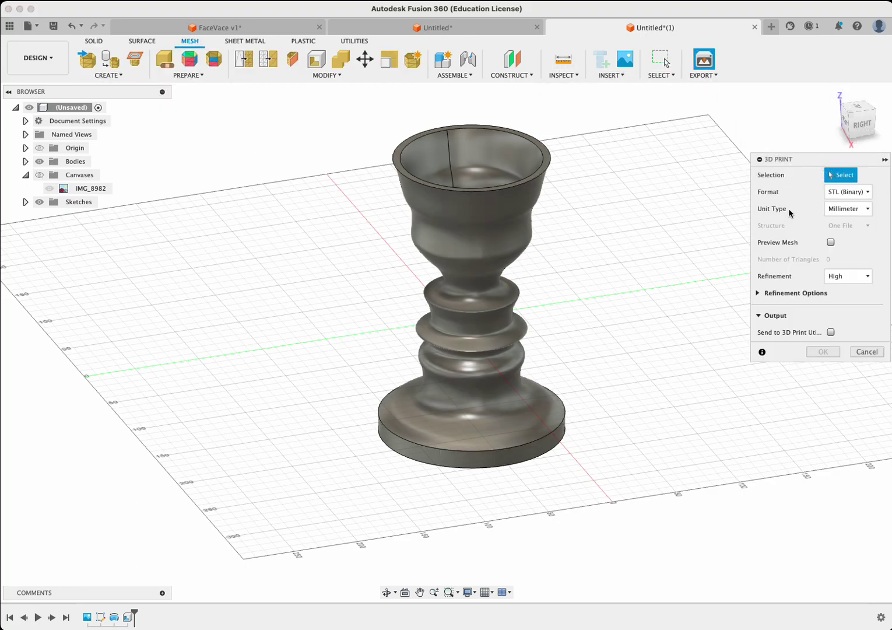
click(828, 332)
click(833, 330)
click(496, 220)
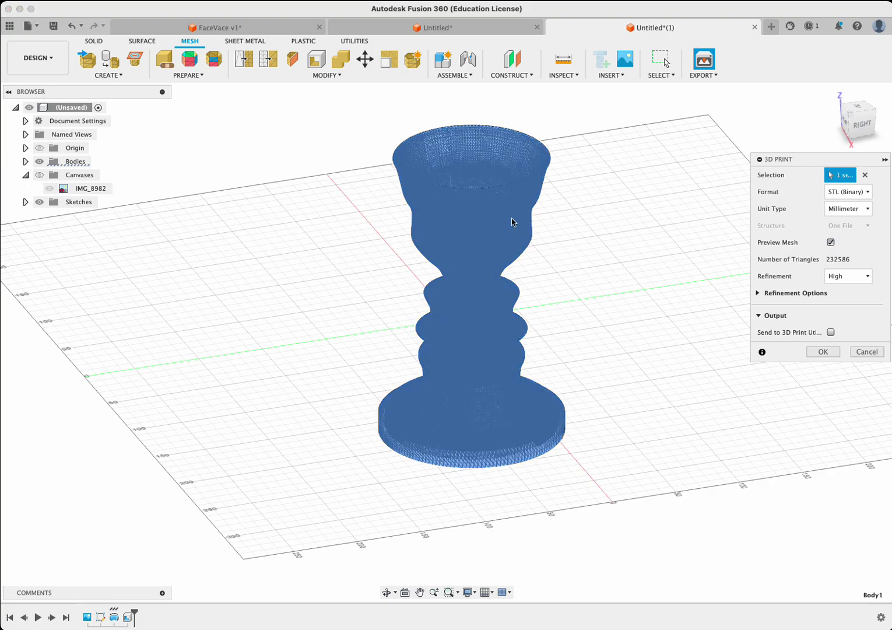
scroll(512, 222, up, 6)
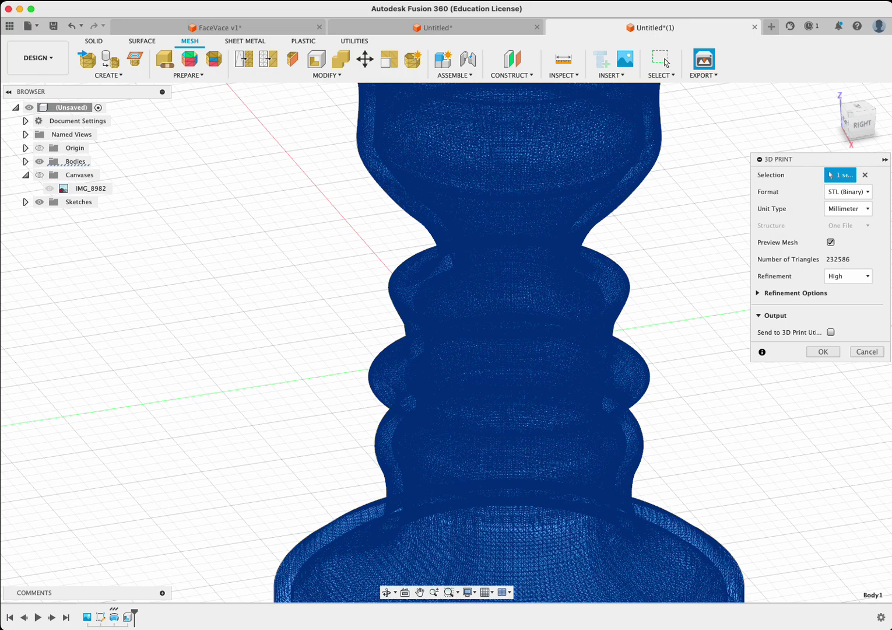
Step: Set mesh refinement to Low (33480 triangles) and confirm the export
click(868, 276)
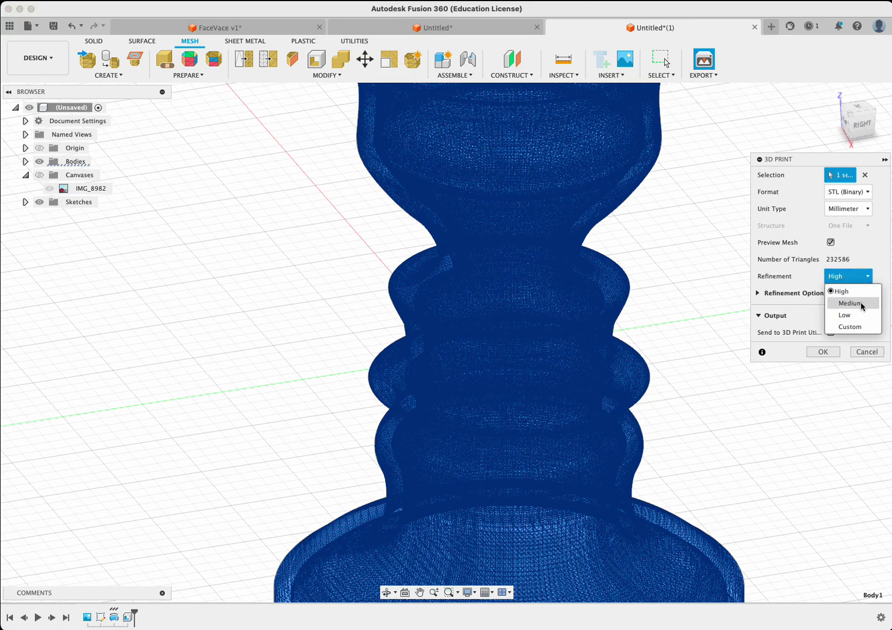
click(864, 307)
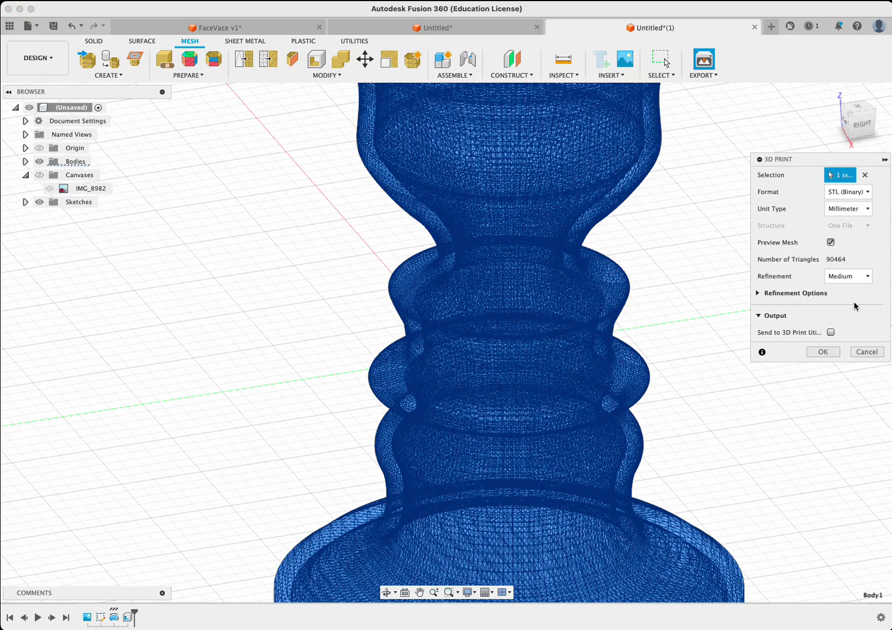
scroll(596, 273, up, 3)
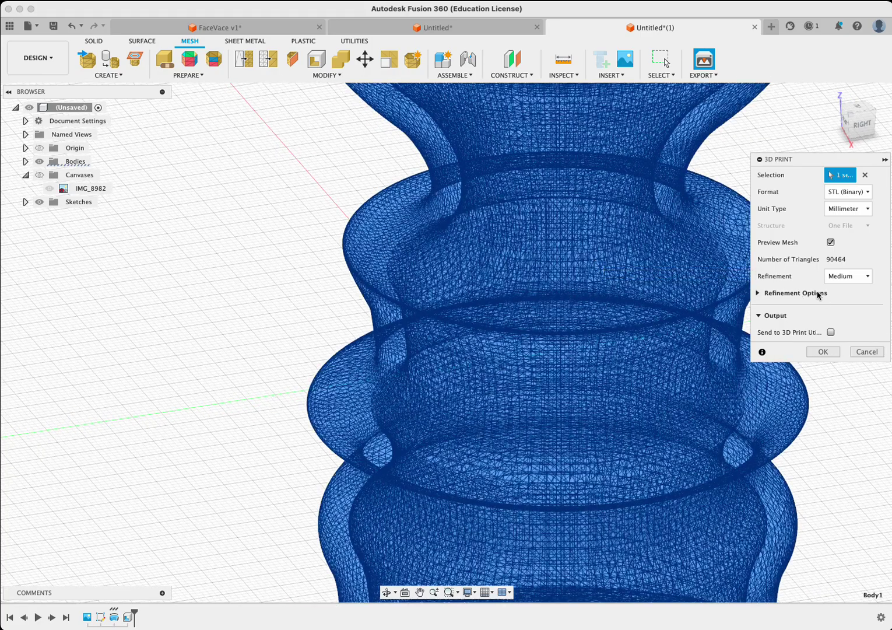
click(849, 277)
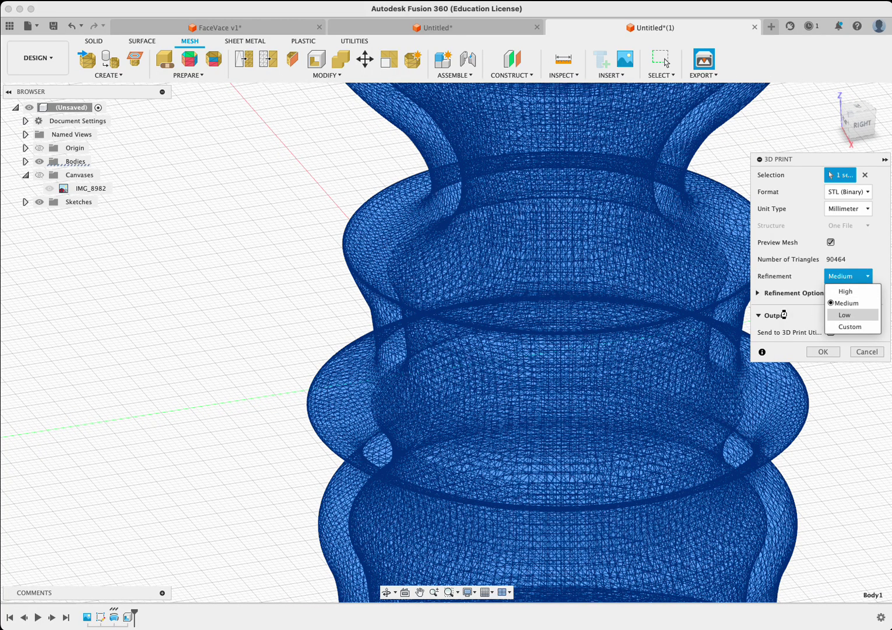
click(845, 314)
scroll(554, 256, down, 5)
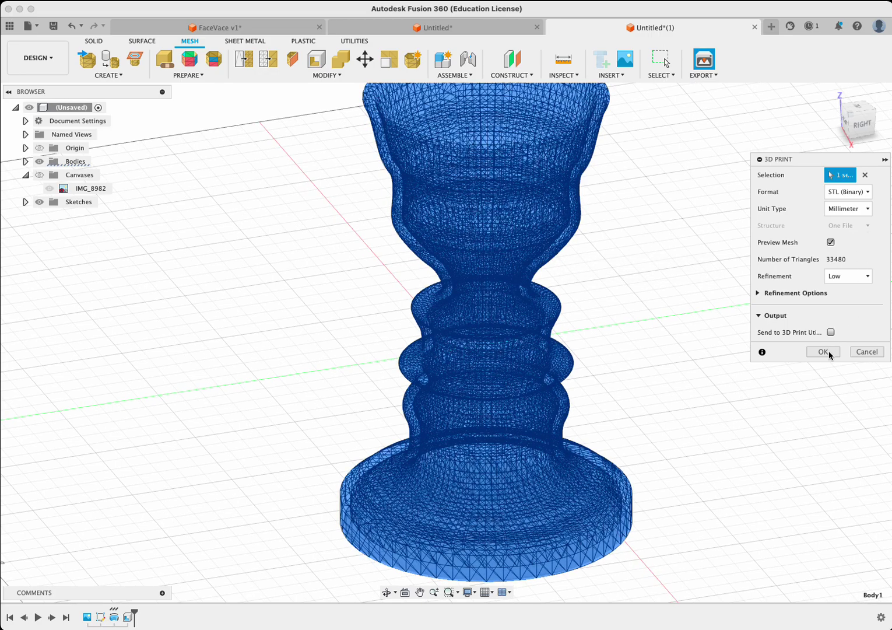
click(823, 352)
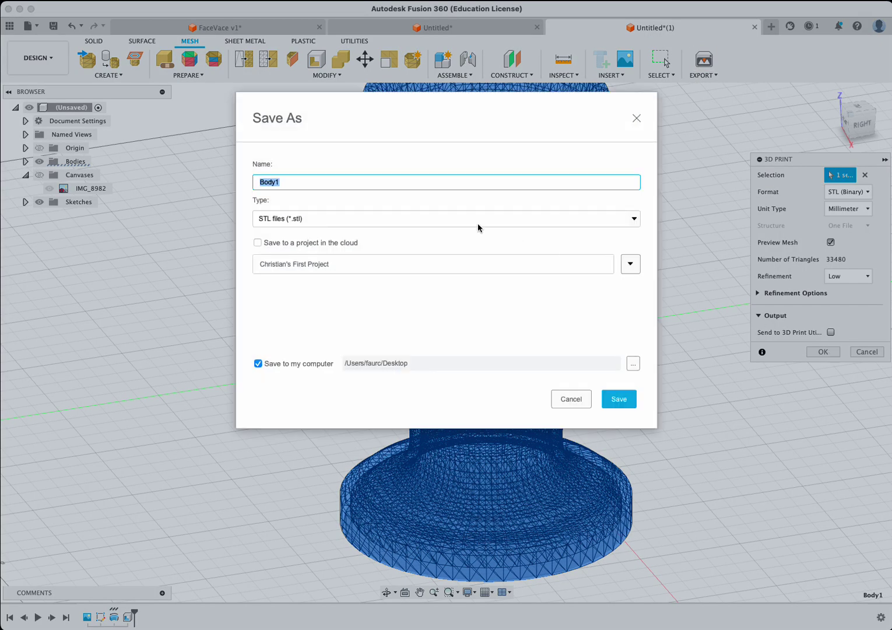
Step: Save the mesh as the STL file FaceVase3 on the Desktop, then switch toward Elegoo Cura
text(FaceVase3)
key(Return)
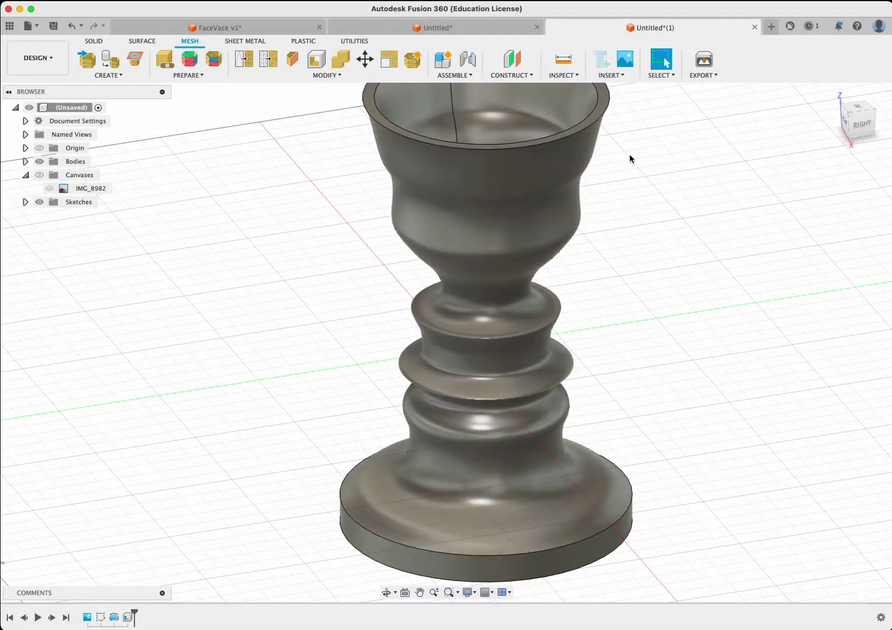
key(super+Tab)
key(super+Tab)
key(super+Tab)
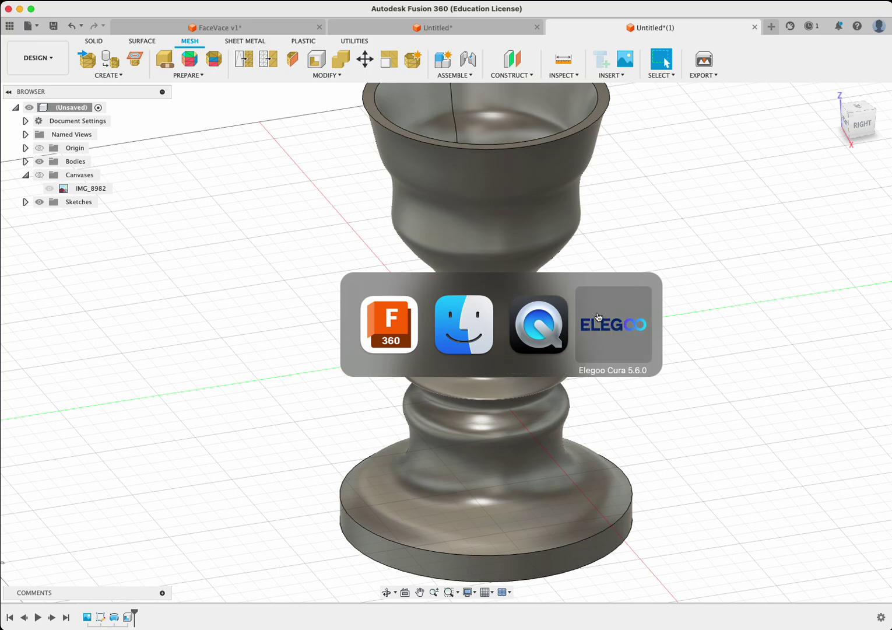
Step: Bring Elegoo Cura forward, reposition and resize its window, and load FaceVase3.stl onto the plate
click(617, 333)
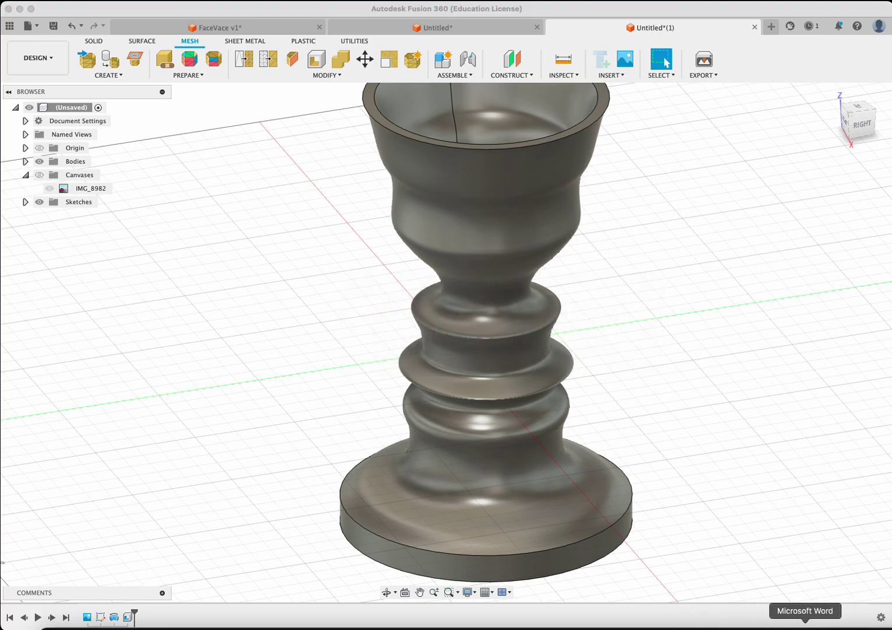
click(780, 627)
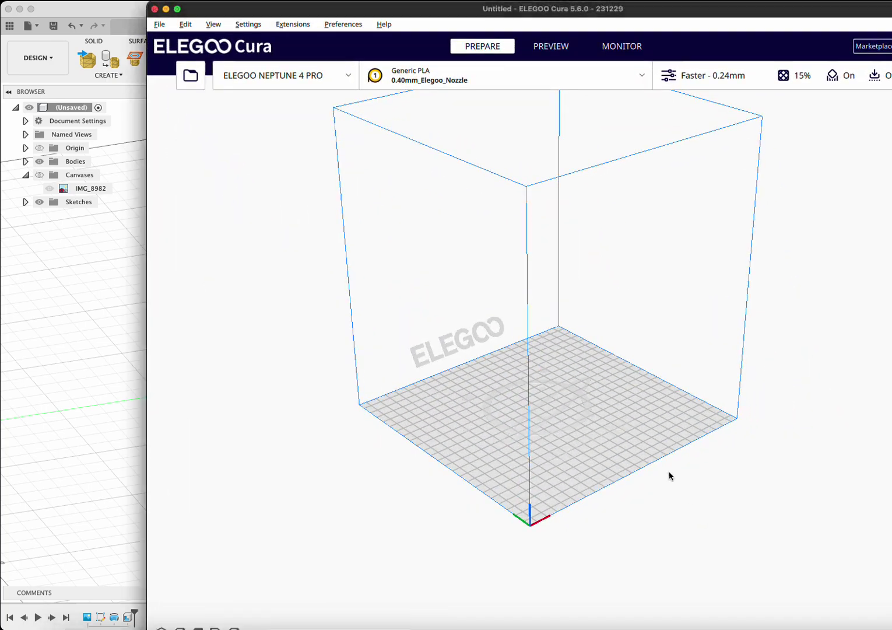
drag(491, 13, 359, 13)
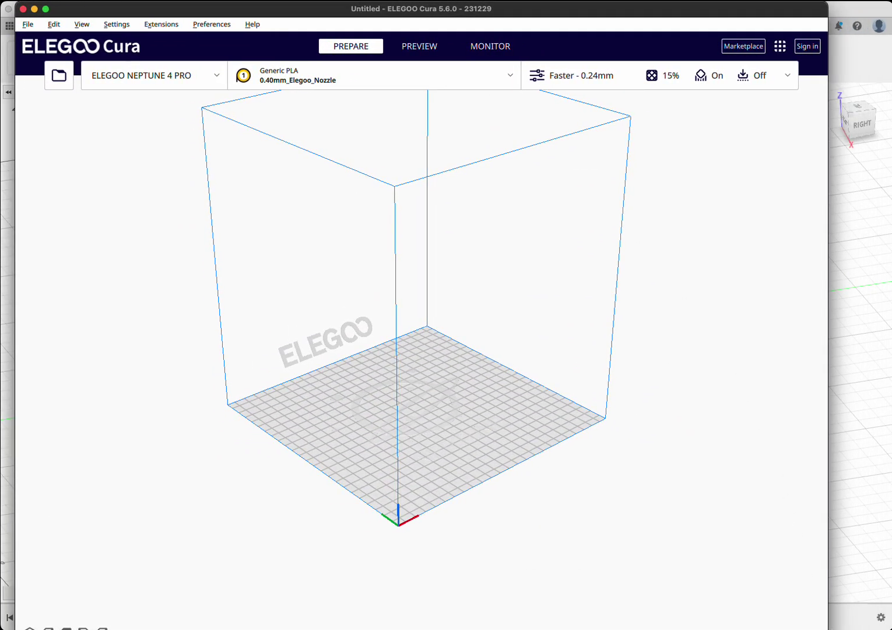
drag(828, 629, 834, 612)
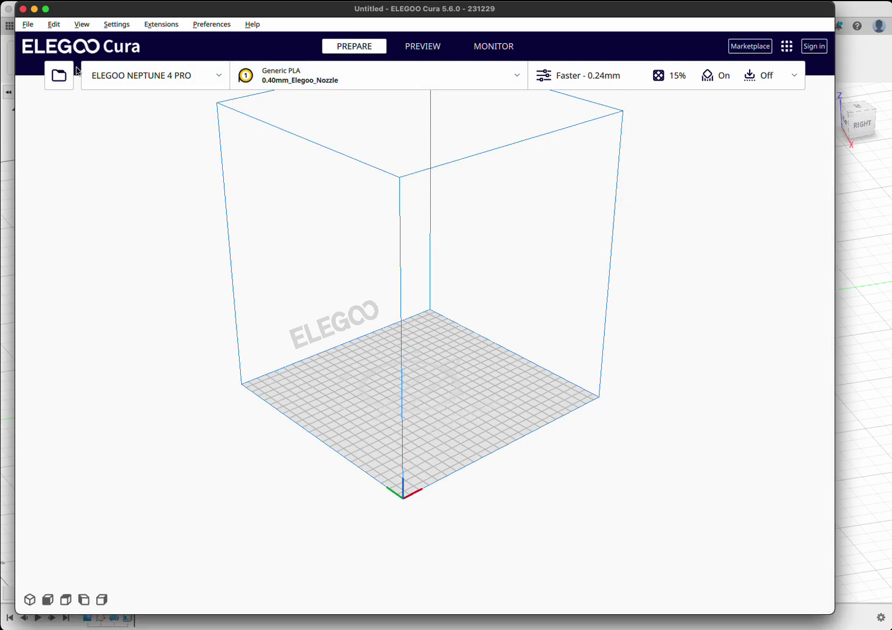
click(59, 75)
double_click(361, 242)
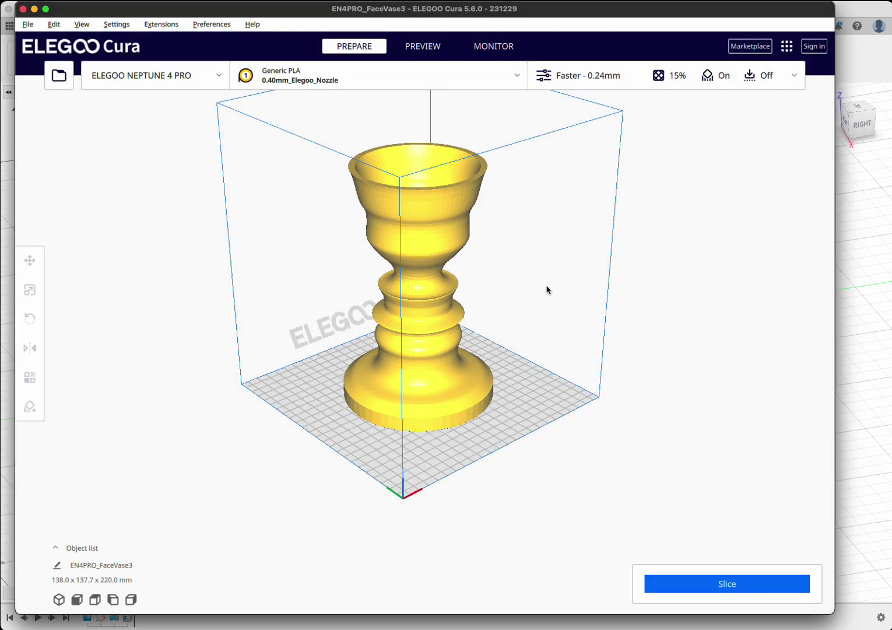
Step: Orbit and zoom around the goblet to inspect its underside, top and interior
scroll(551, 288, down, 2)
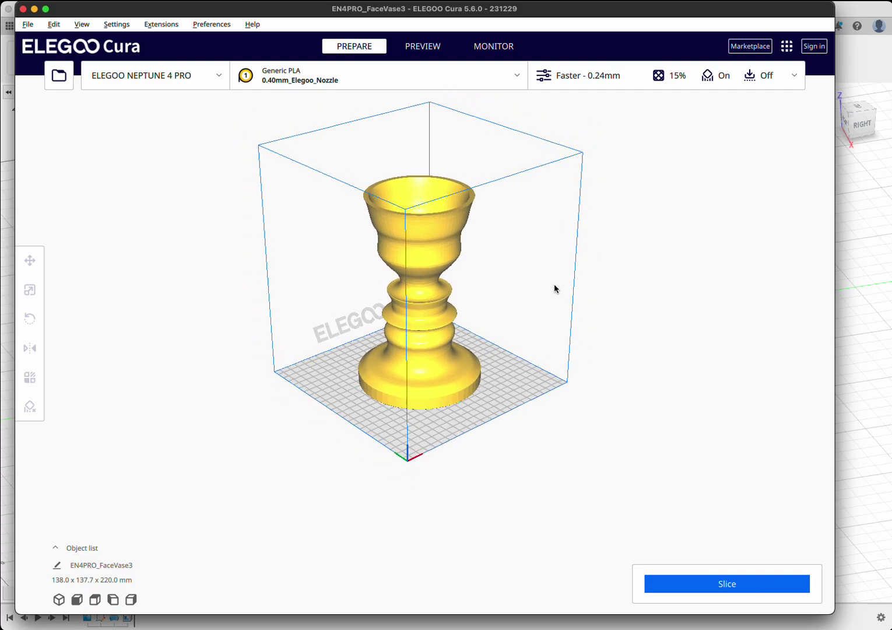
scroll(554, 288, up, 2)
scroll(555, 288, down, 2)
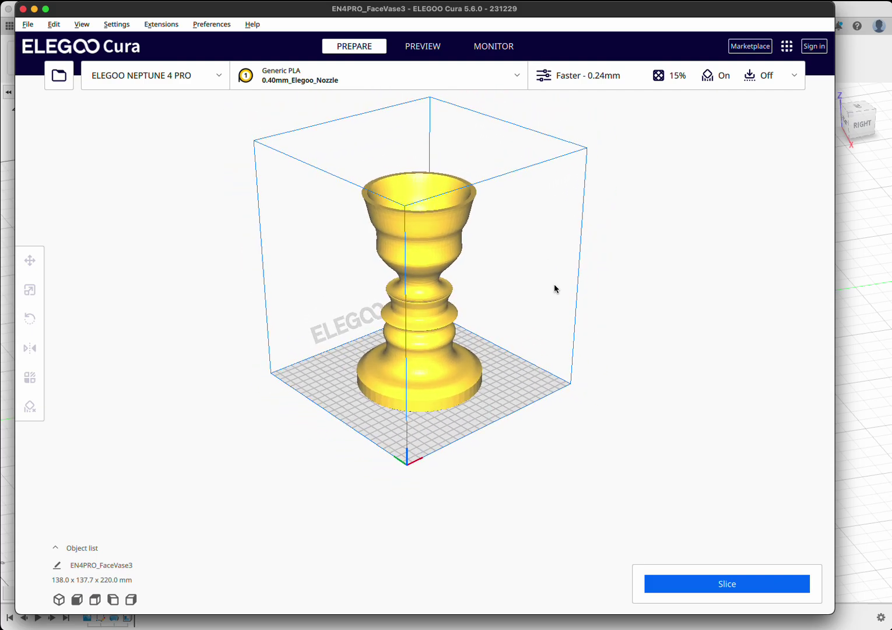
right_drag(554, 284, 556, 217)
scroll(464, 318, up, 5)
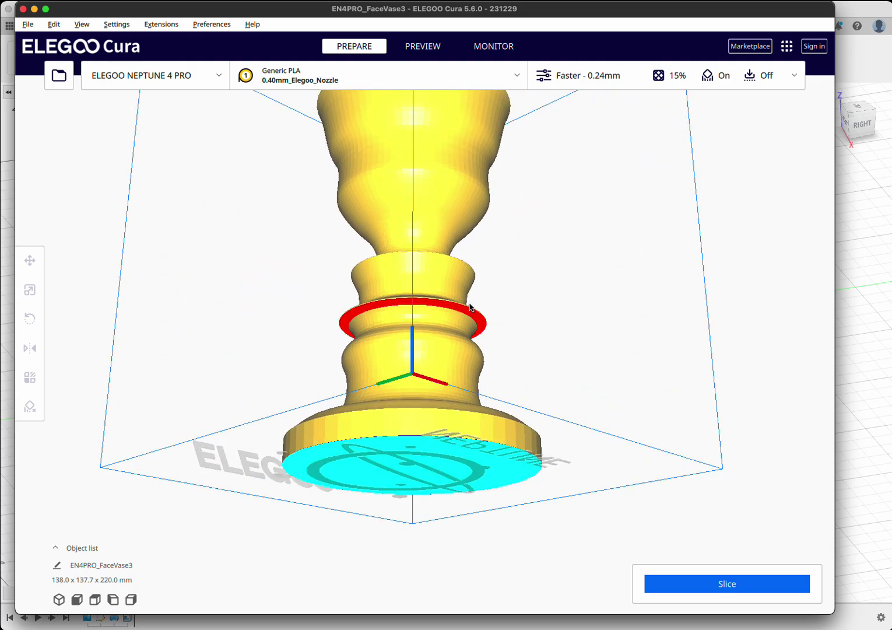
right_drag(481, 287, 467, 378)
scroll(470, 343, down, 5)
scroll(470, 235, up, 5)
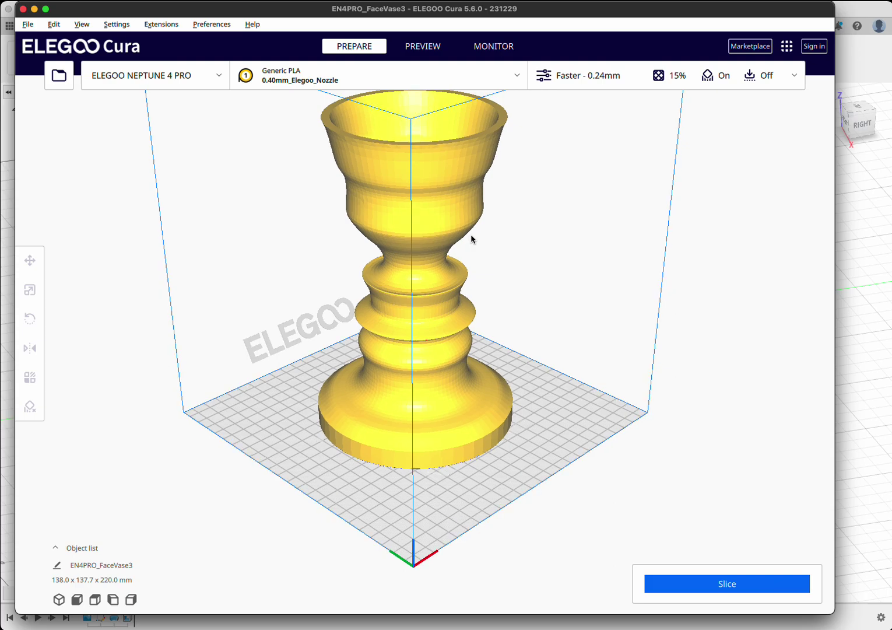
right_drag(470, 237, 490, 192)
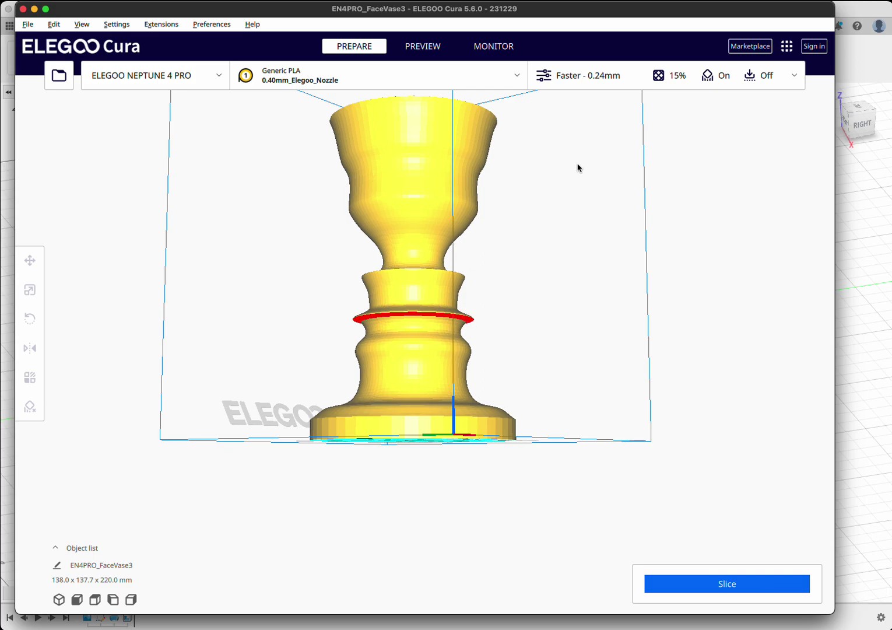
Step: Discard the custom vase profile changes and switch the print profile to Faster - 0.24mm
click(608, 81)
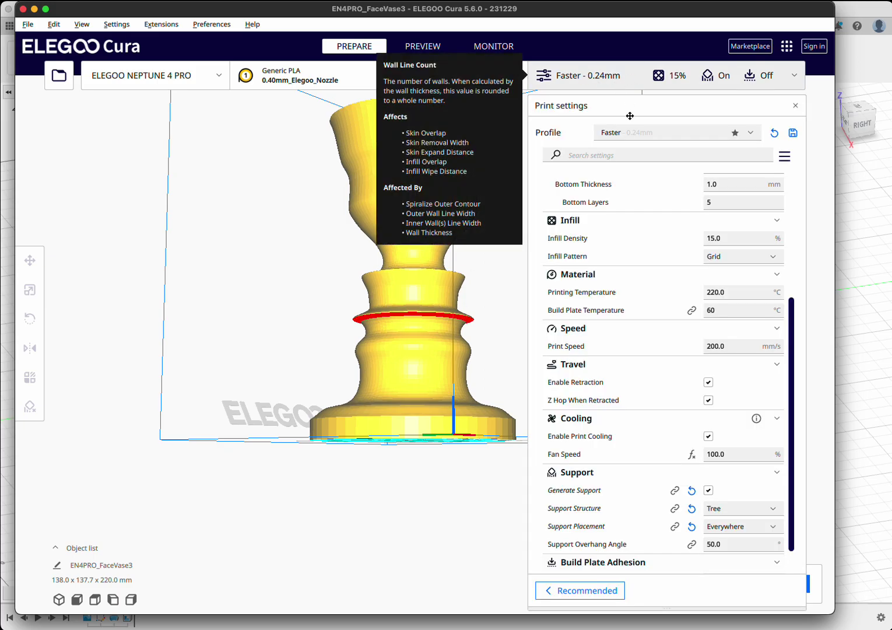
click(623, 133)
click(634, 264)
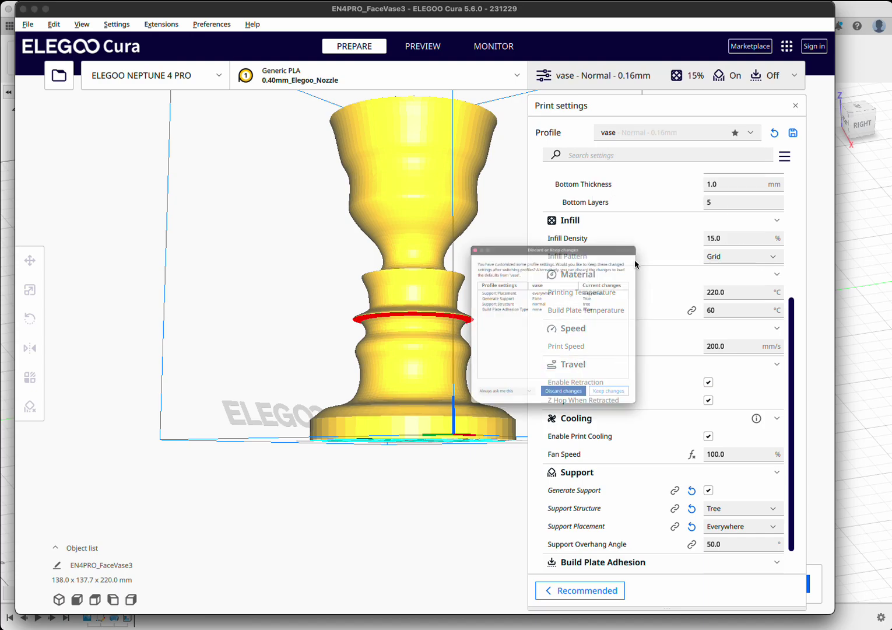
click(596, 445)
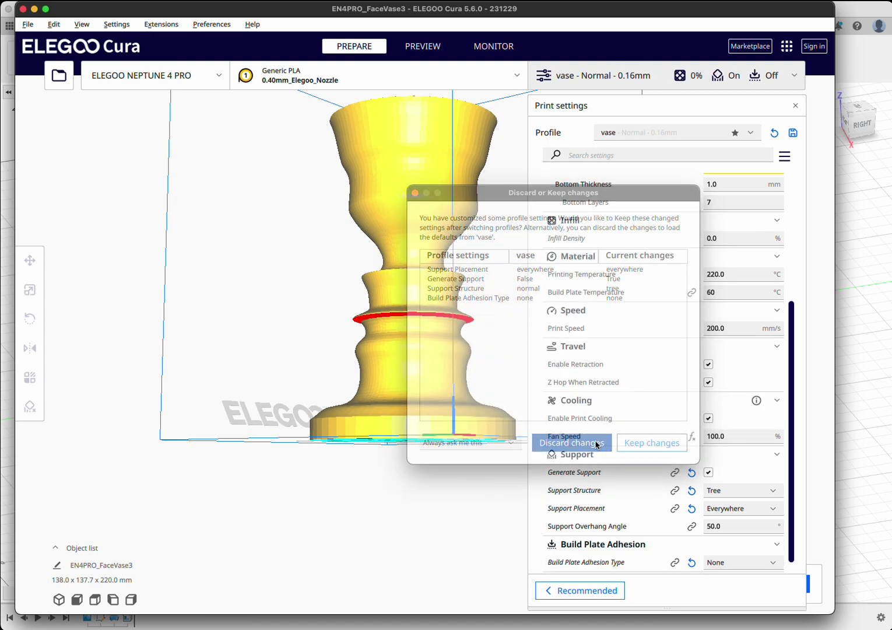
click(628, 136)
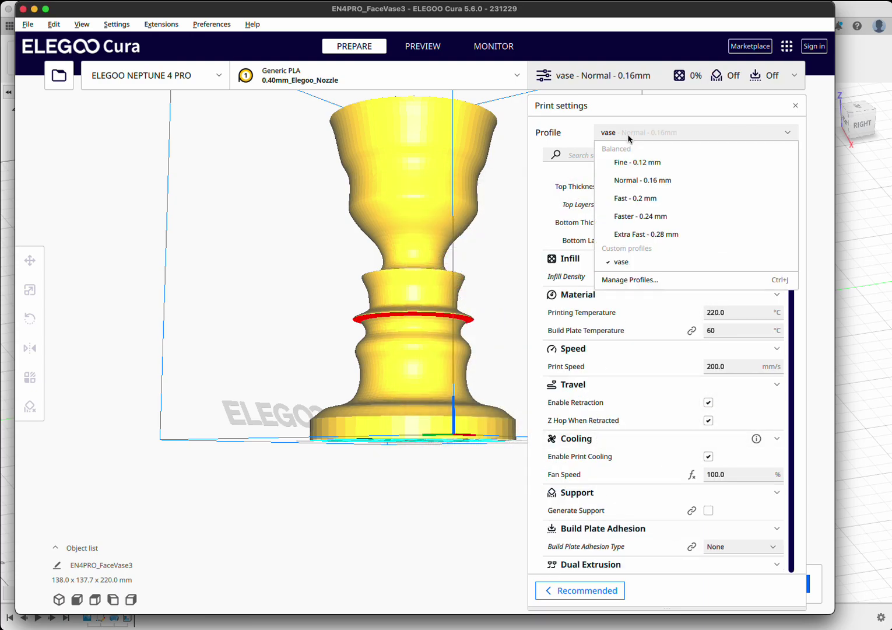
click(646, 216)
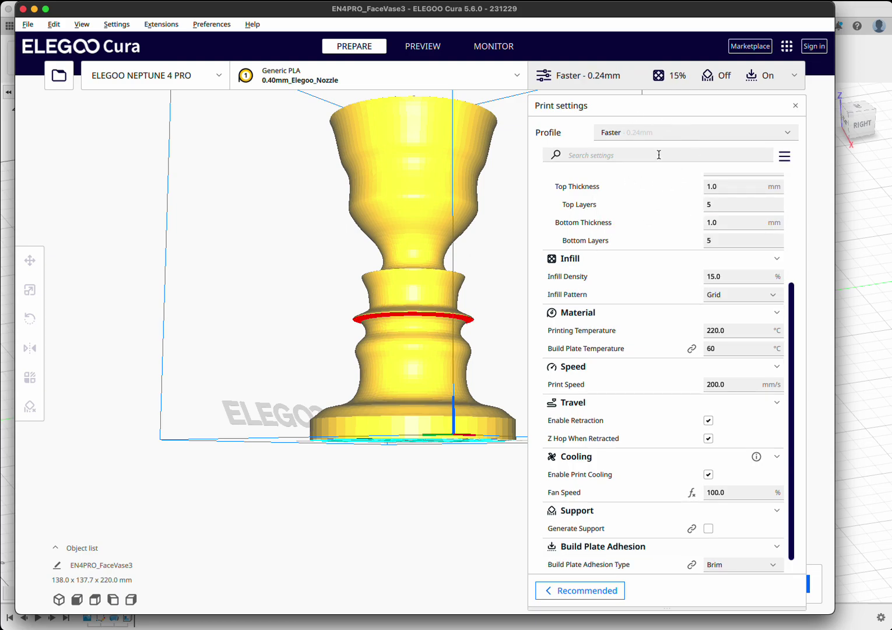
mouse_move(617, 208)
Step: Orbit to an elevated view of the vase on the plate
right_drag(479, 325, 469, 389)
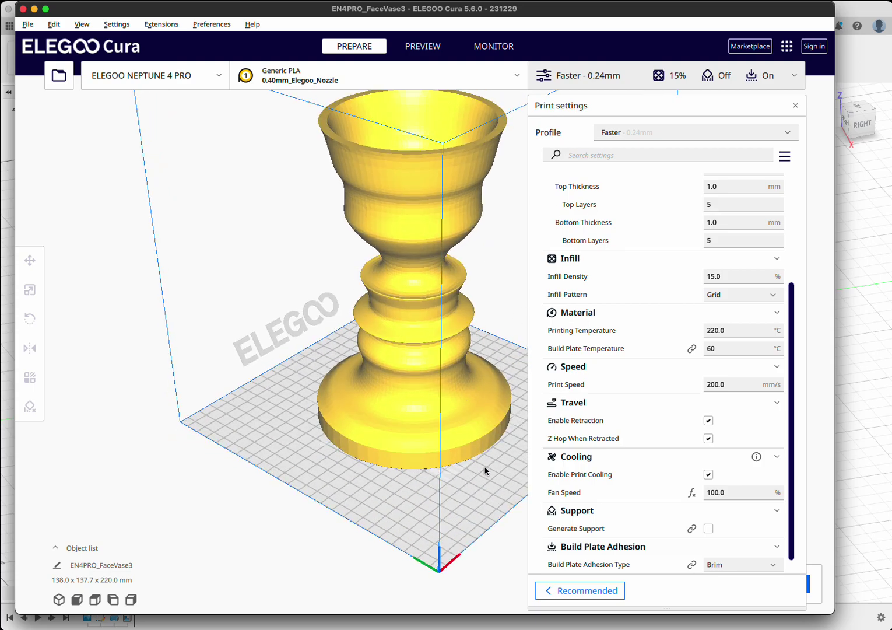
scroll(597, 474, down, 1)
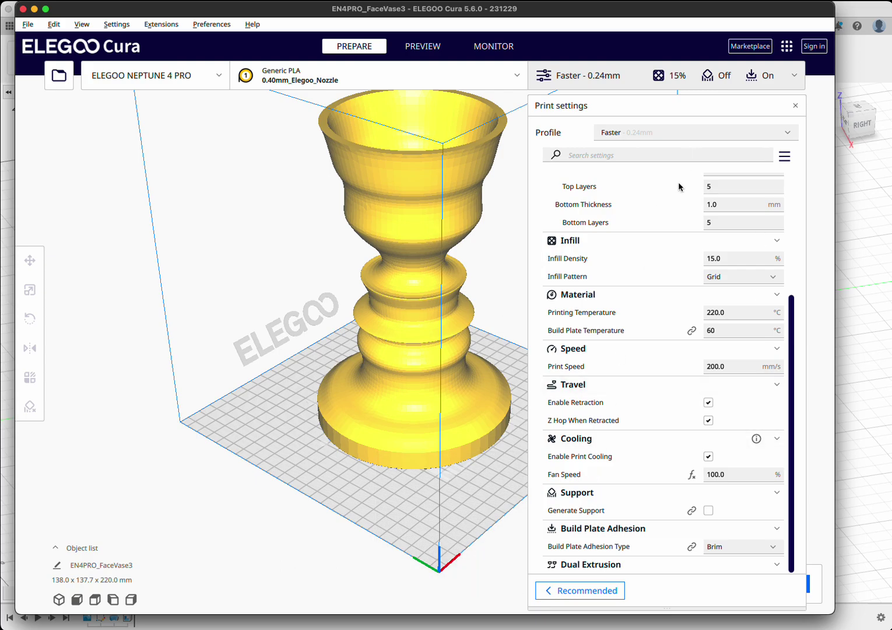
scroll(679, 186, up, 5)
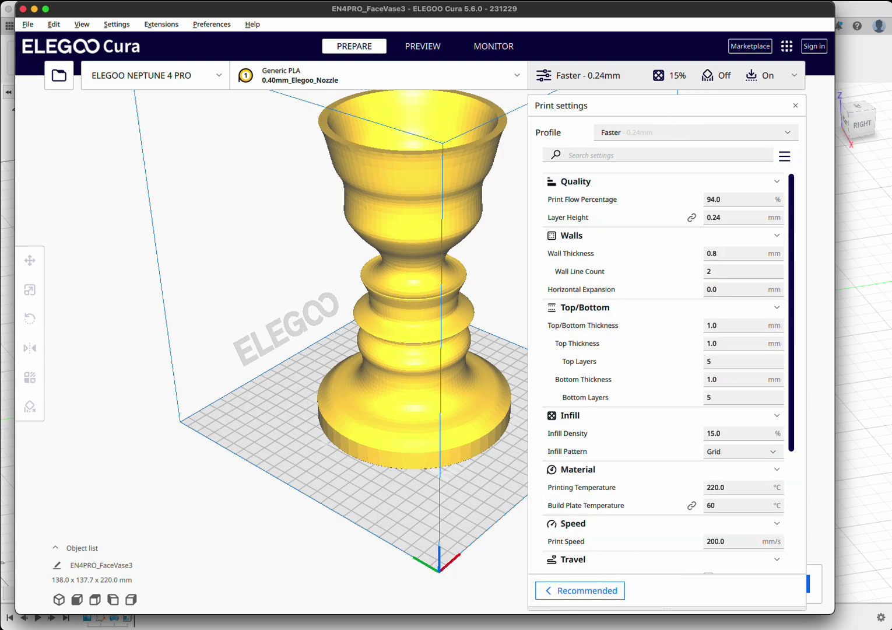
click(587, 592)
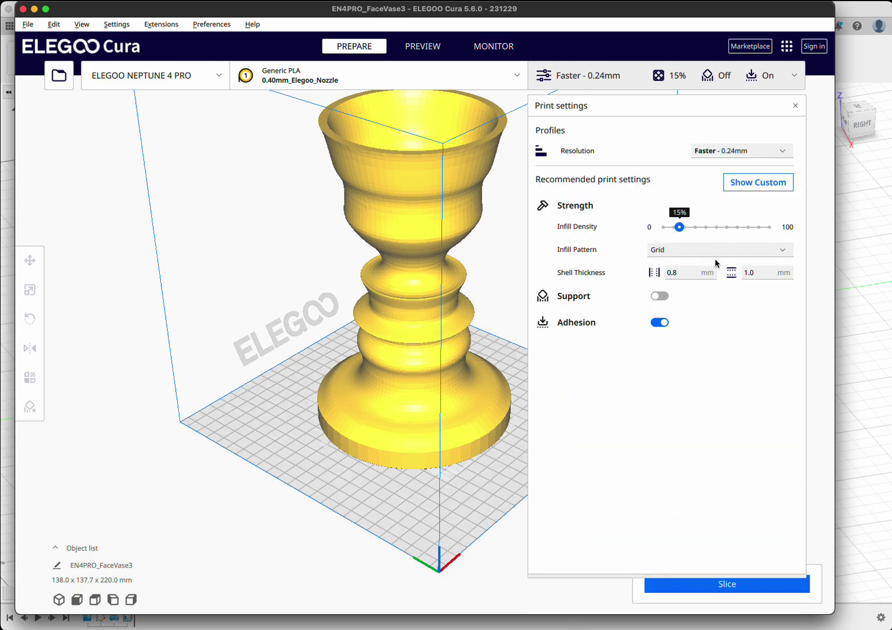
click(779, 182)
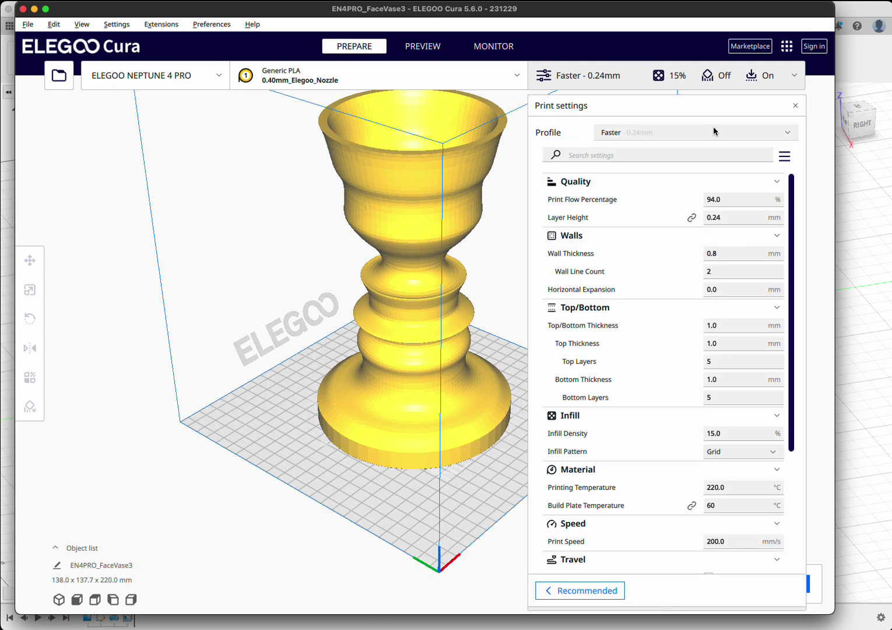
click(699, 134)
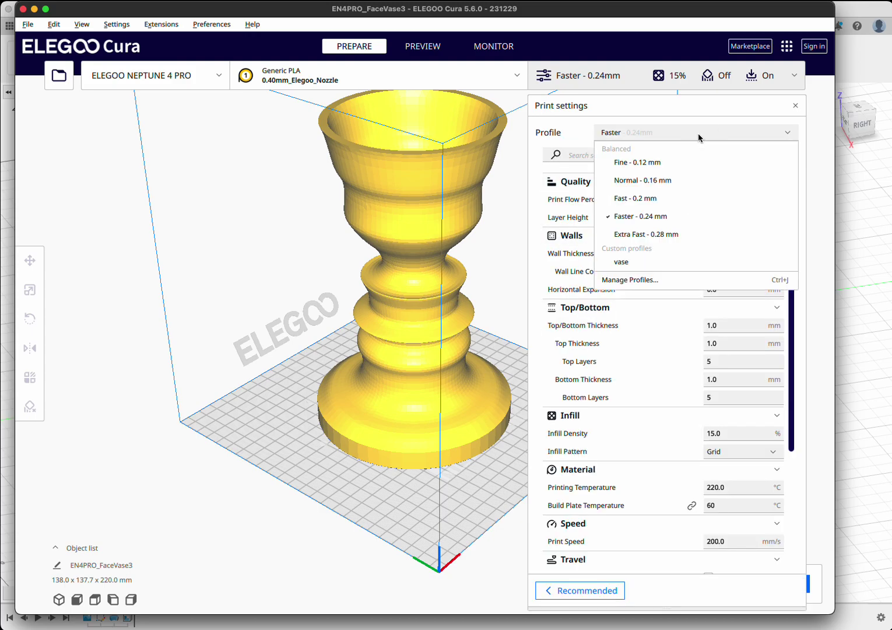
click(650, 222)
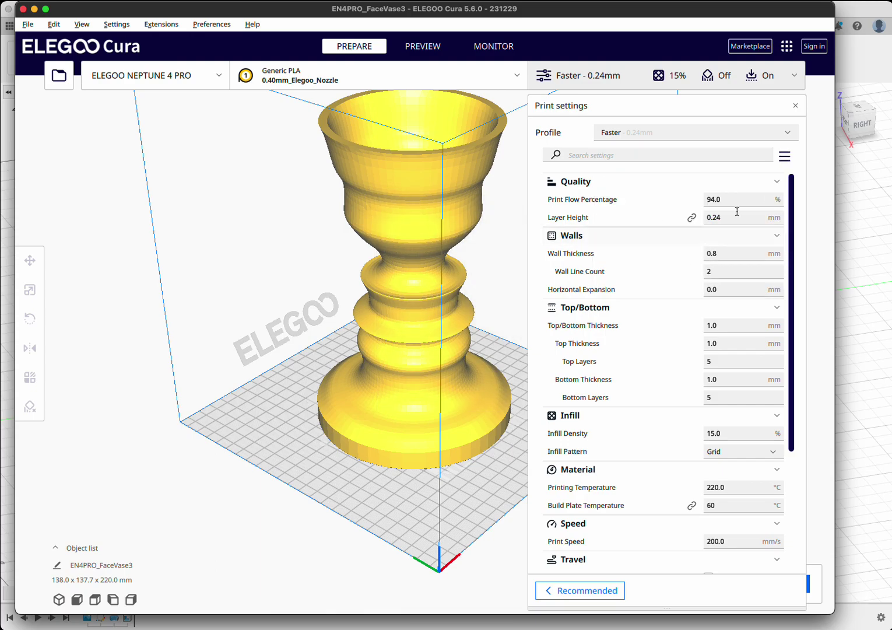
click(779, 182)
click(780, 200)
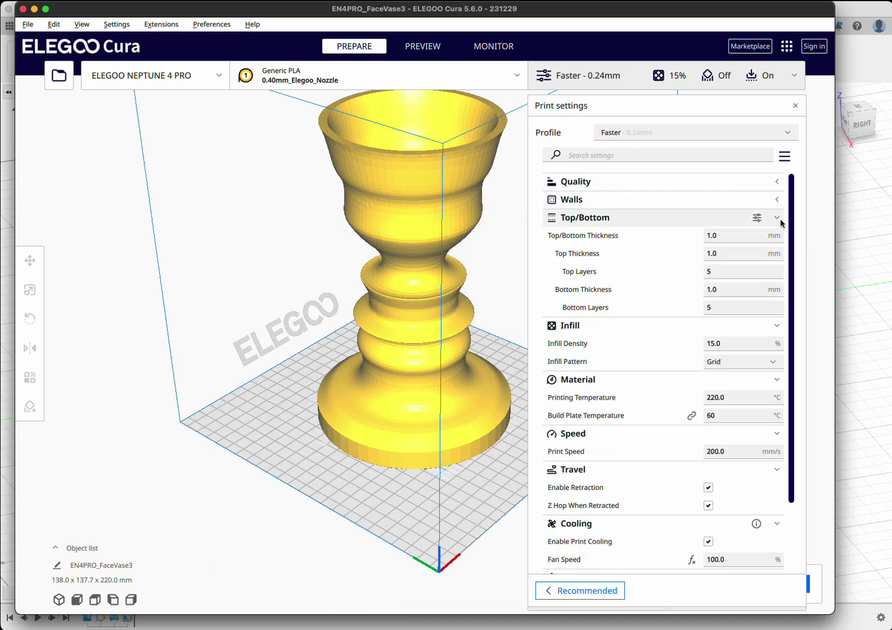
click(780, 218)
click(785, 236)
click(785, 253)
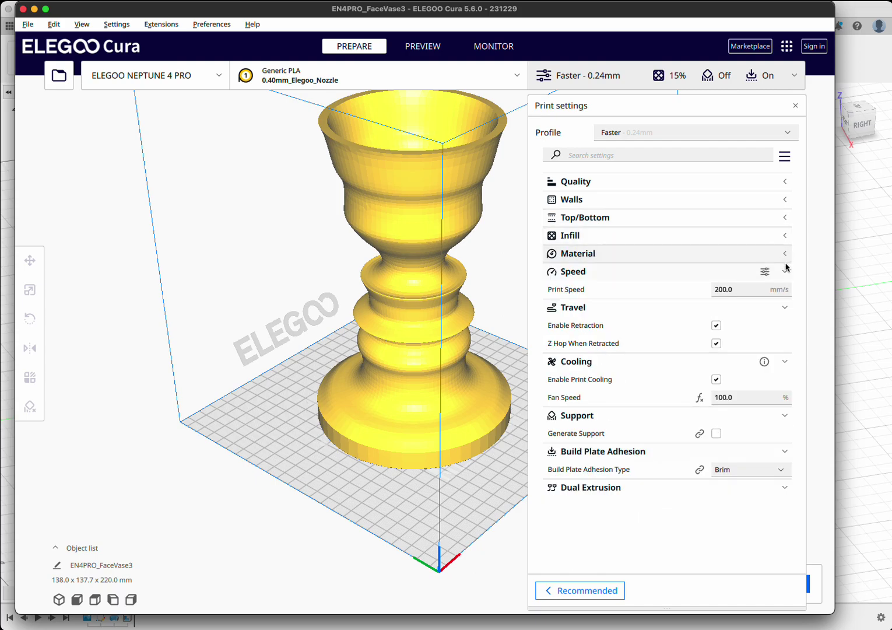
click(785, 271)
click(787, 290)
click(786, 307)
click(786, 325)
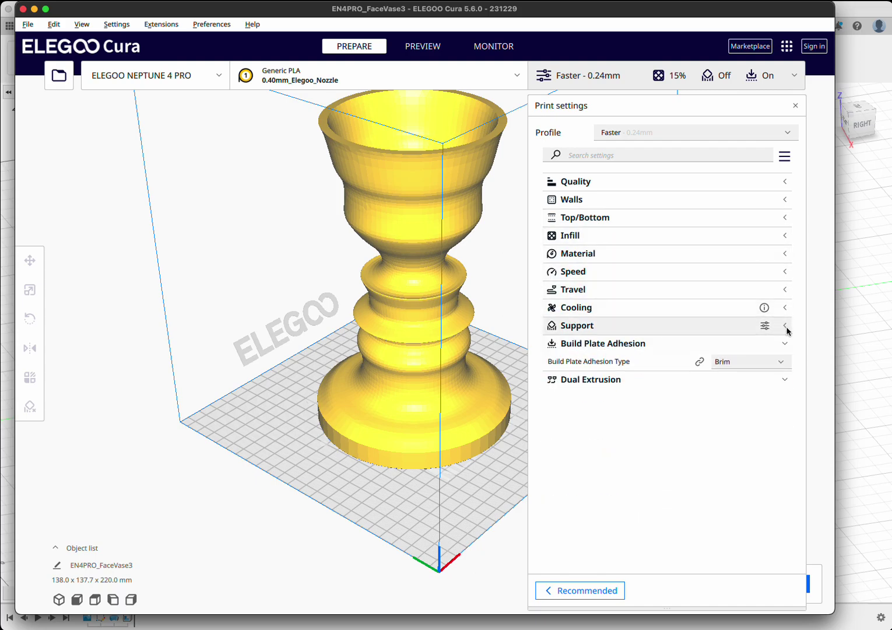
click(786, 343)
click(787, 362)
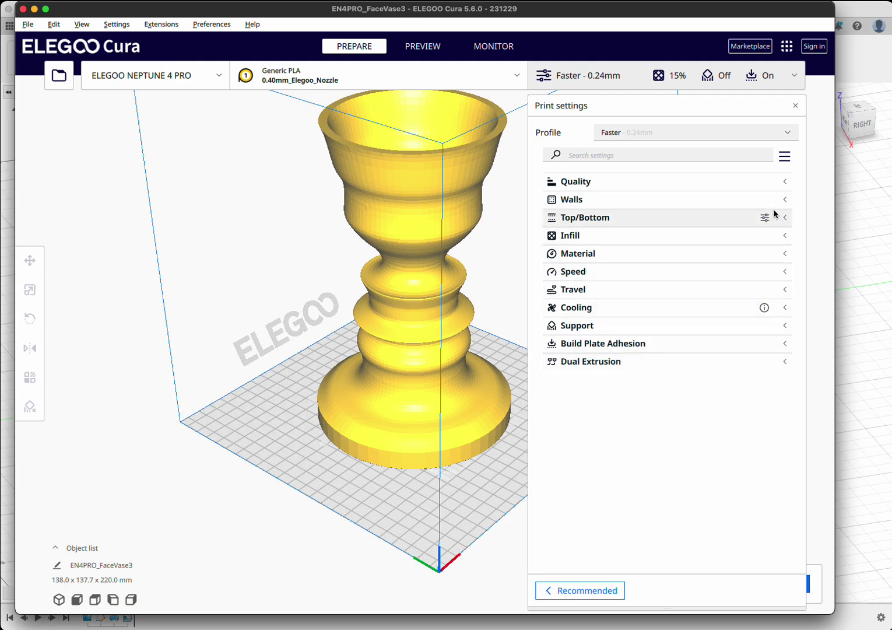
click(788, 183)
click(788, 183)
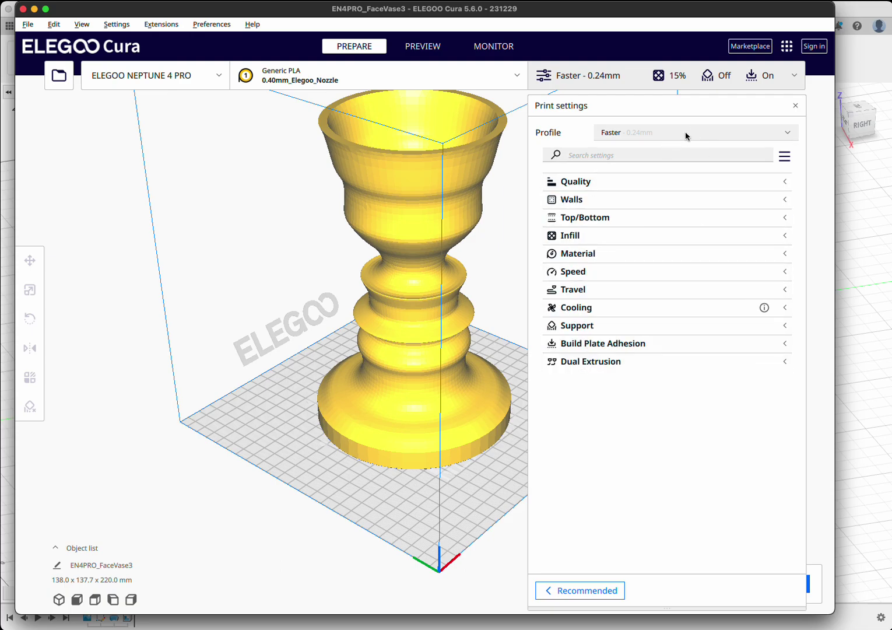
click(785, 201)
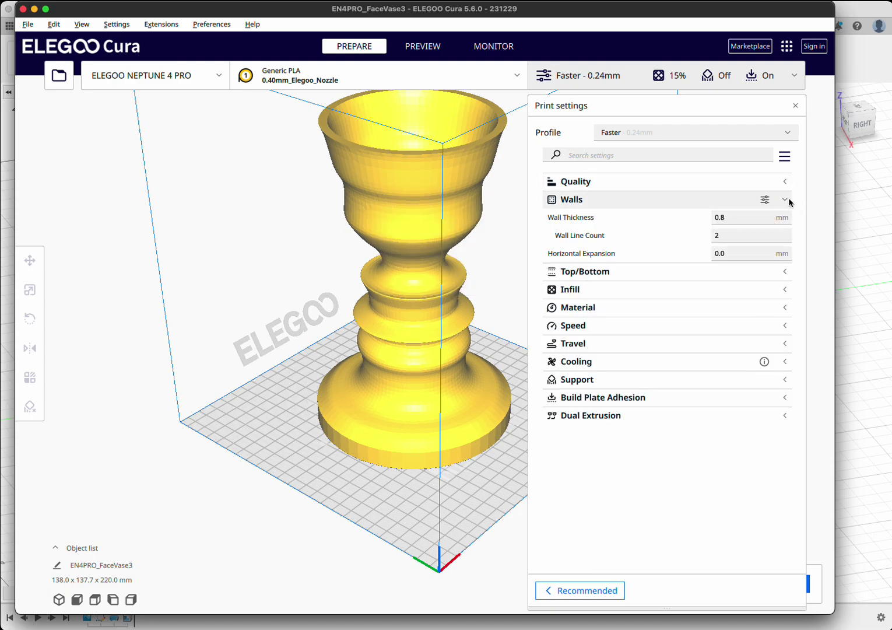
click(787, 200)
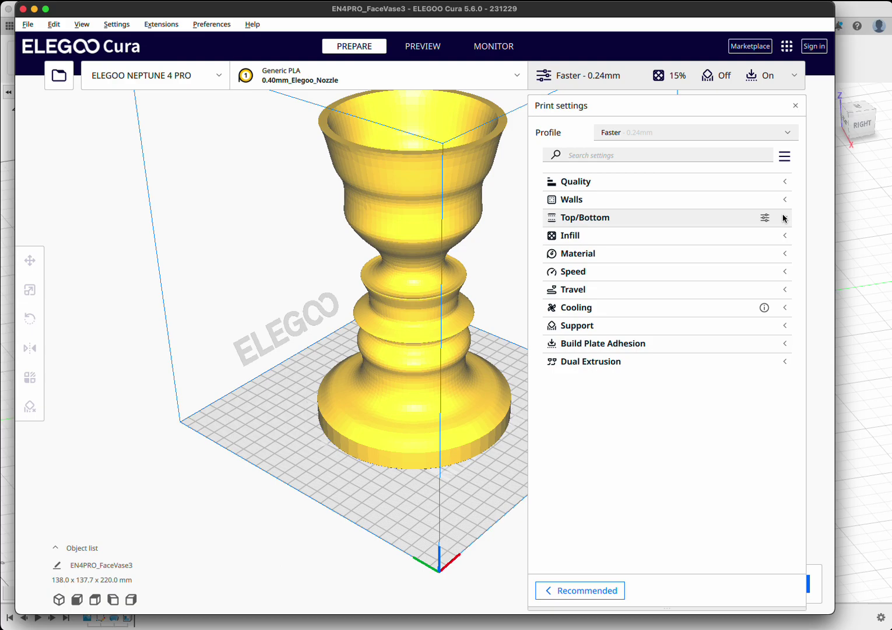
click(784, 218)
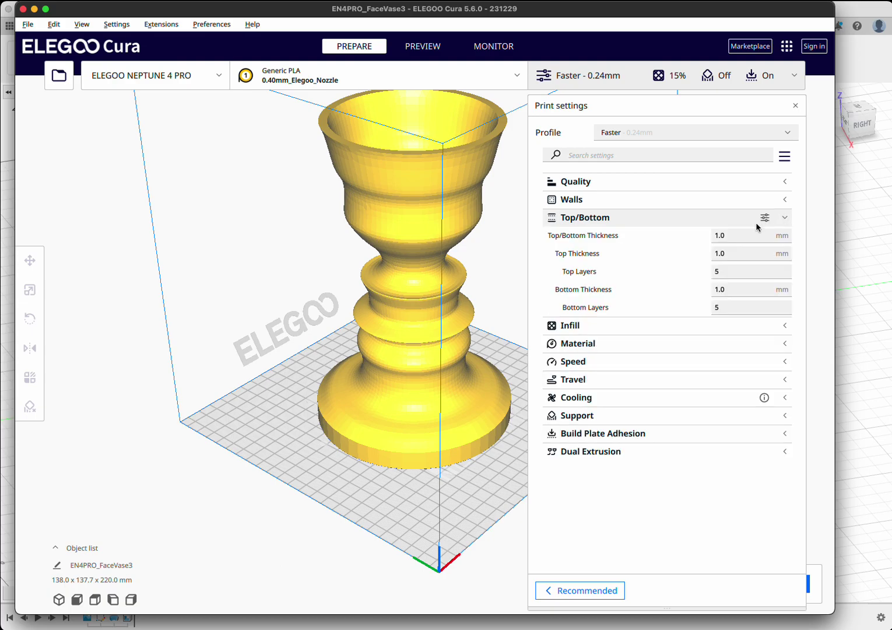
click(787, 219)
click(783, 237)
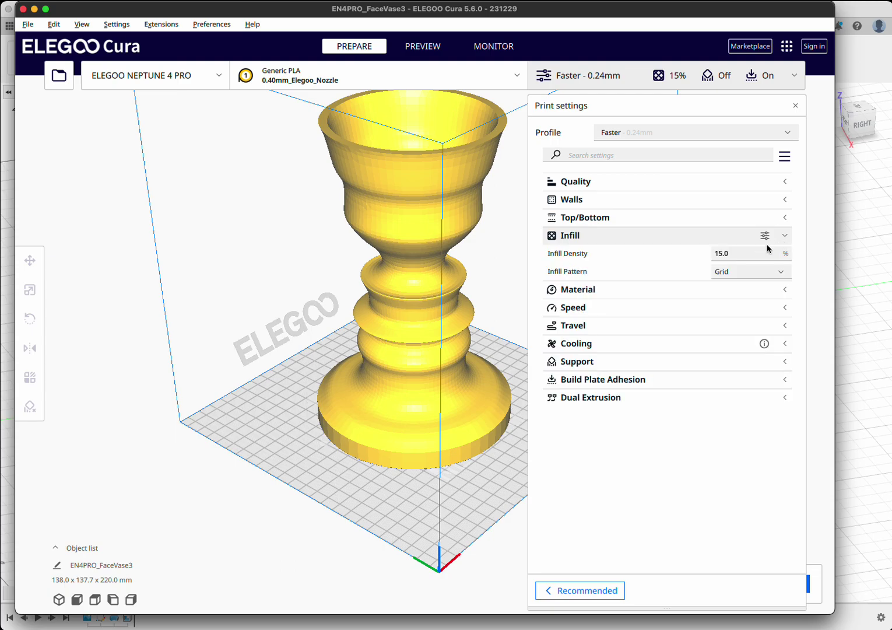
click(784, 237)
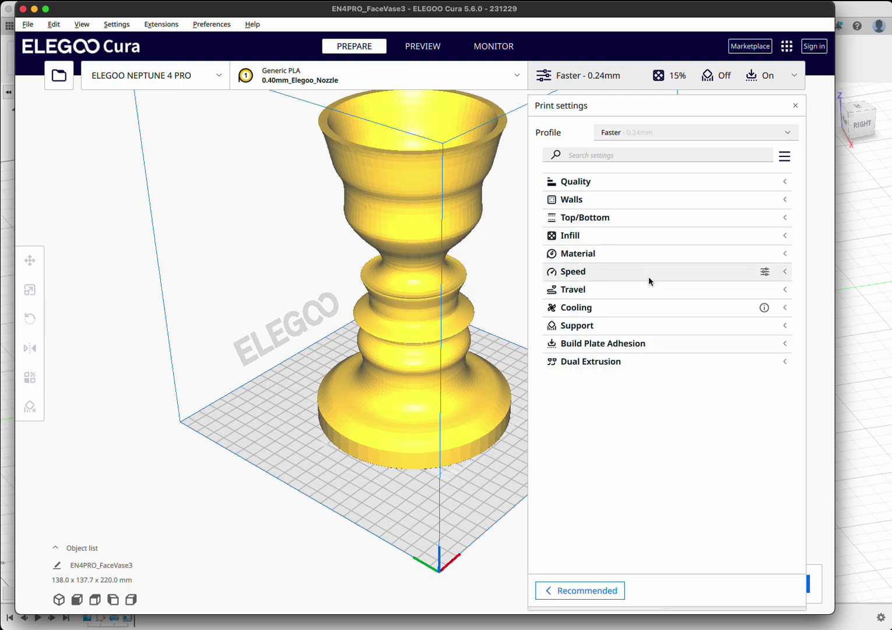
Step: Enable Generate Support with the support structure set to Tree
click(786, 327)
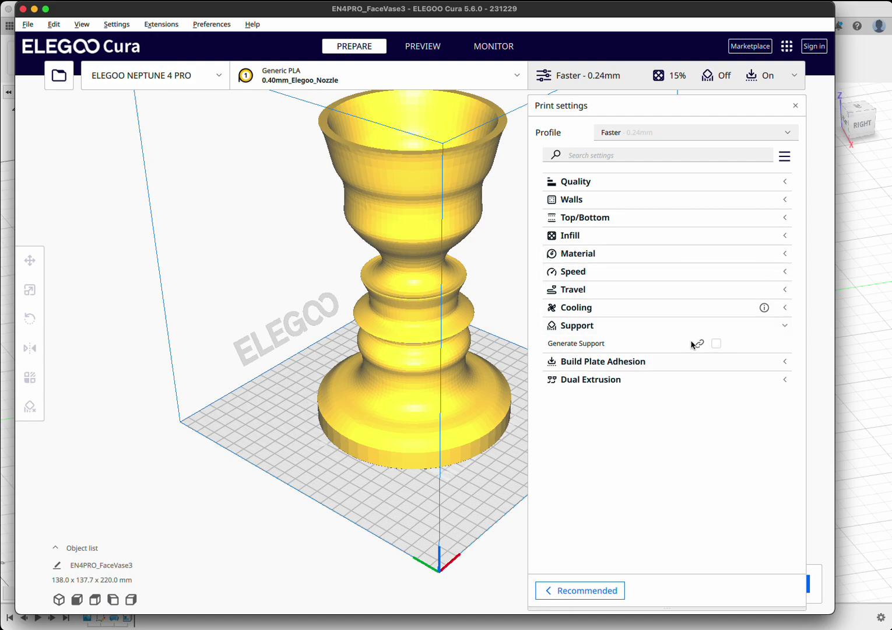
click(717, 343)
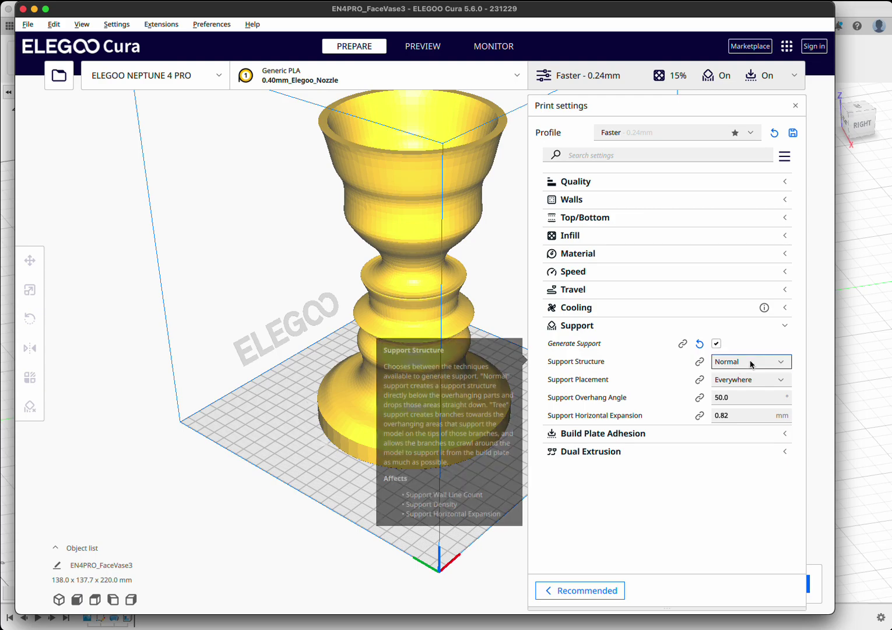
click(751, 362)
click(740, 390)
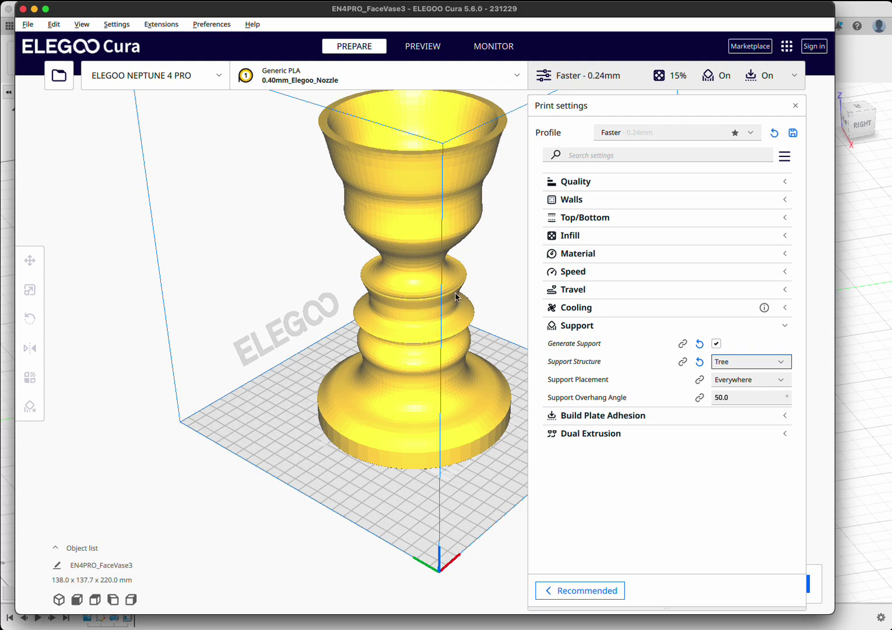
Step: Set build plate adhesion type to None
scroll(450, 263, down, 3)
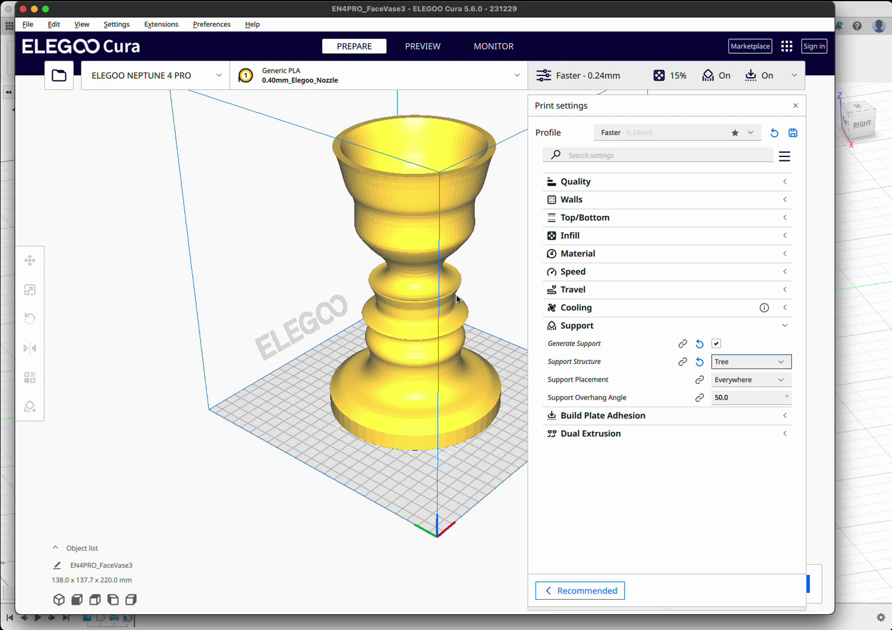
scroll(456, 298, down, 3)
scroll(458, 299, up, 2)
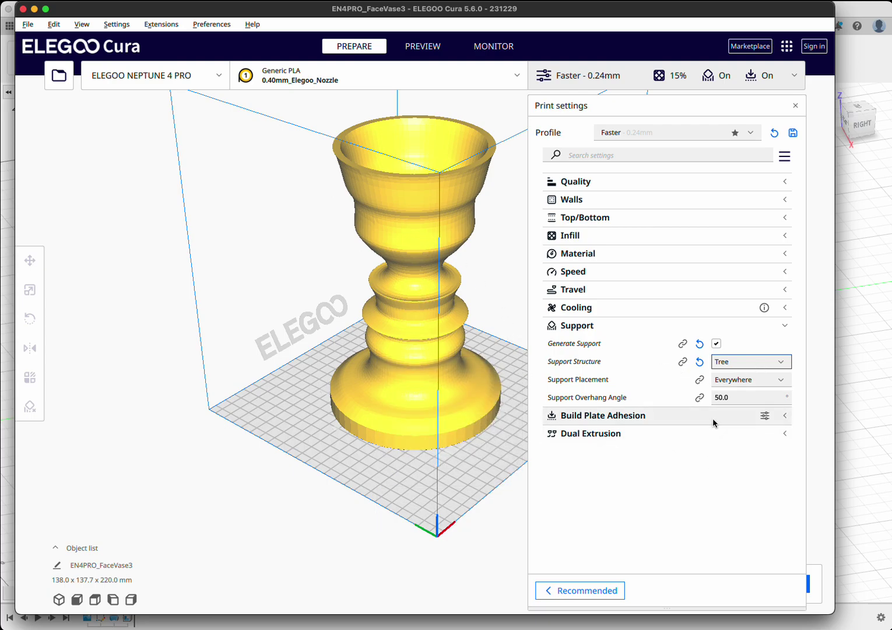
click(782, 417)
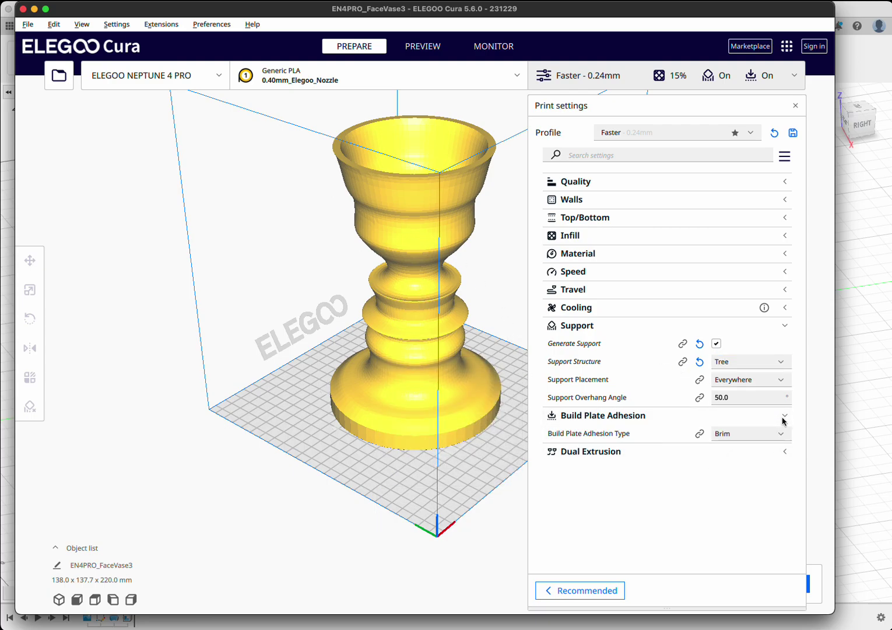
click(729, 434)
click(734, 492)
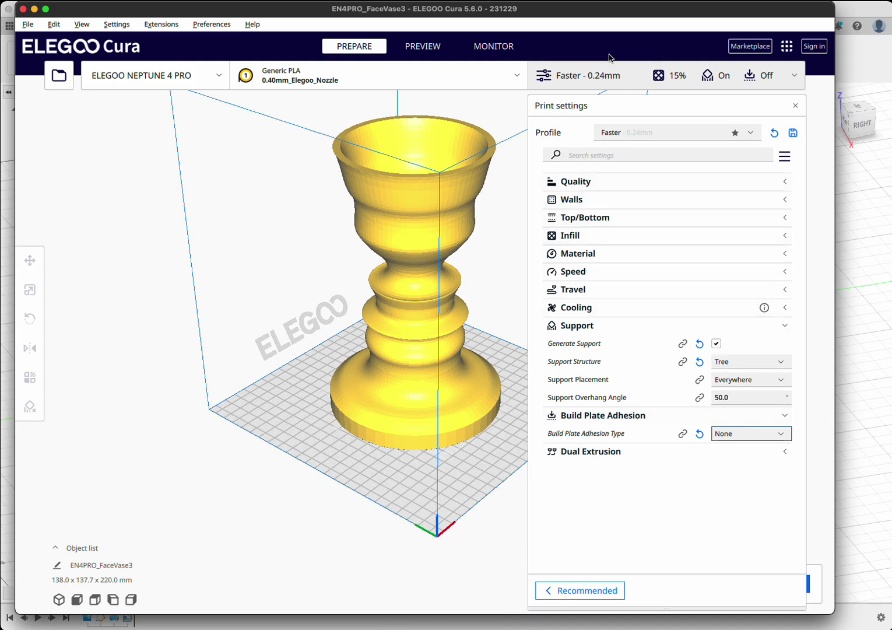
Step: Close the custom settings panel and slice the goblet, estimating 9 h 25 min and 324 g
click(615, 85)
click(747, 581)
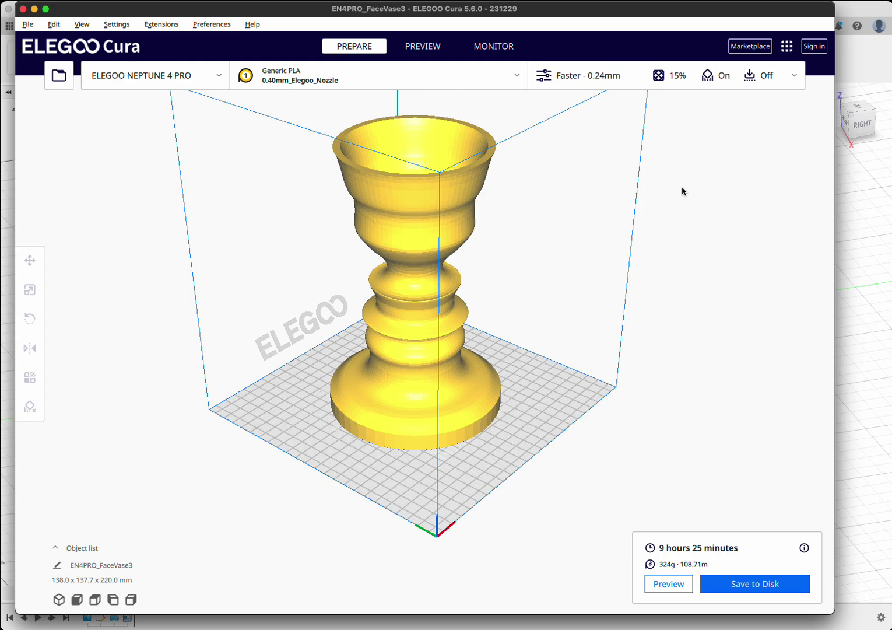
click(676, 584)
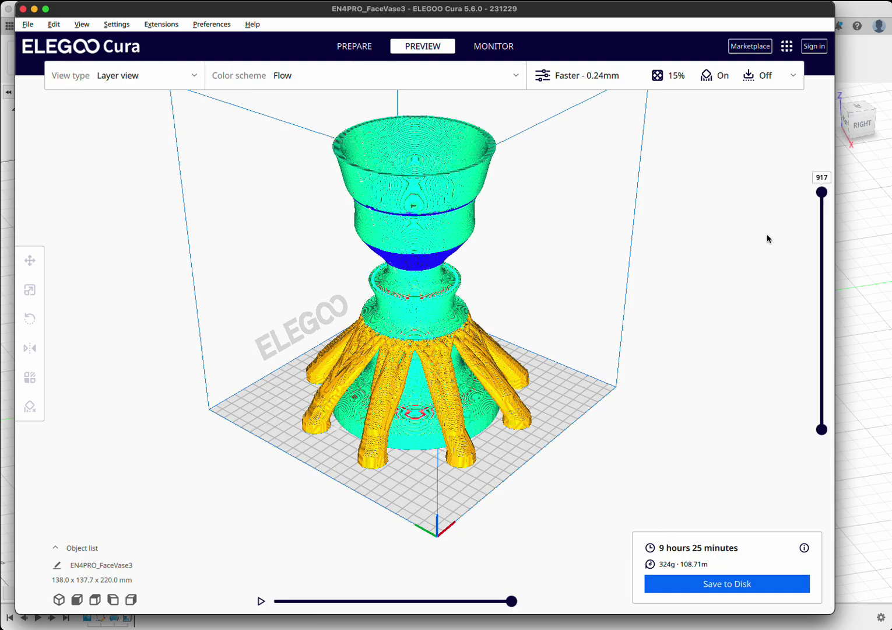
drag(818, 194, 816, 230)
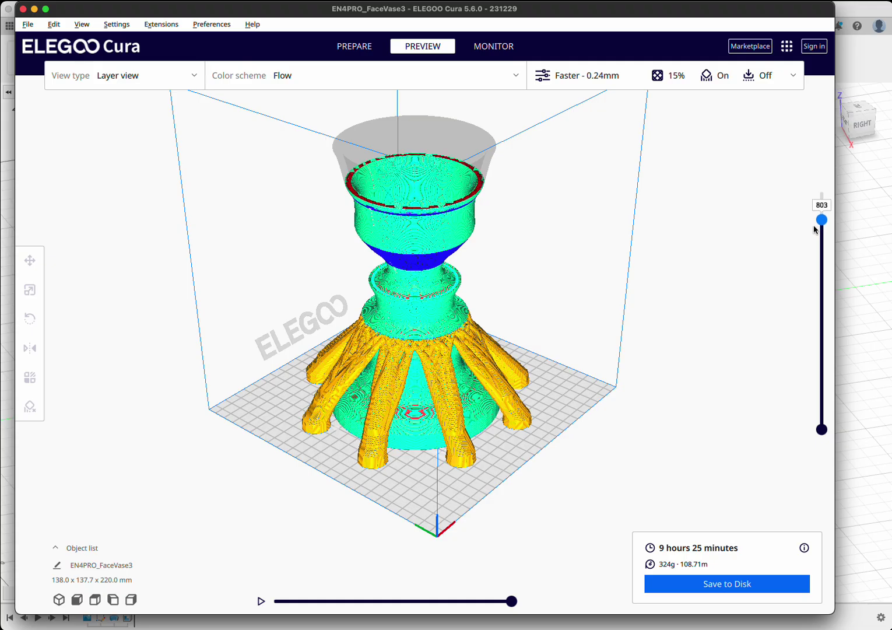
scroll(685, 215, up, 4)
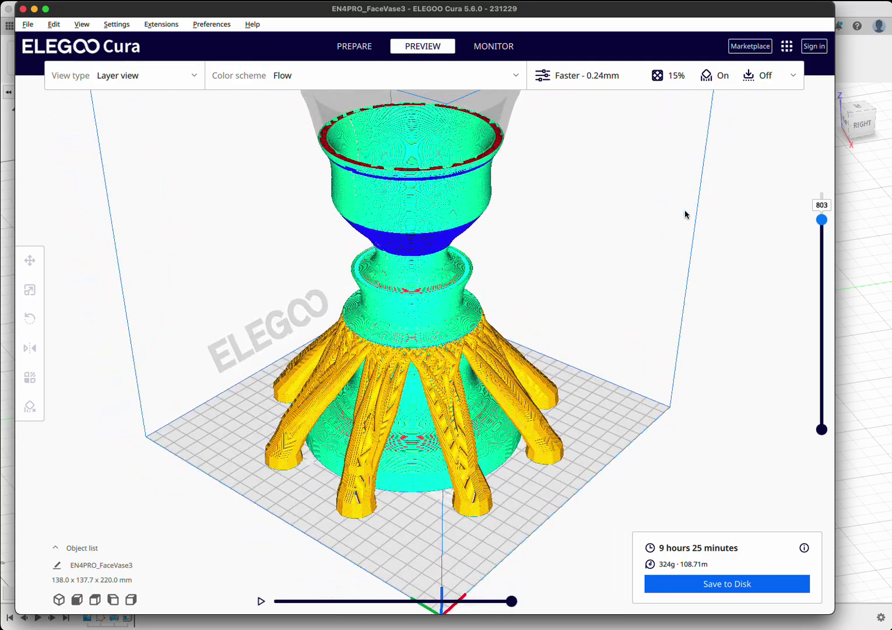
right_drag(686, 215, 694, 263)
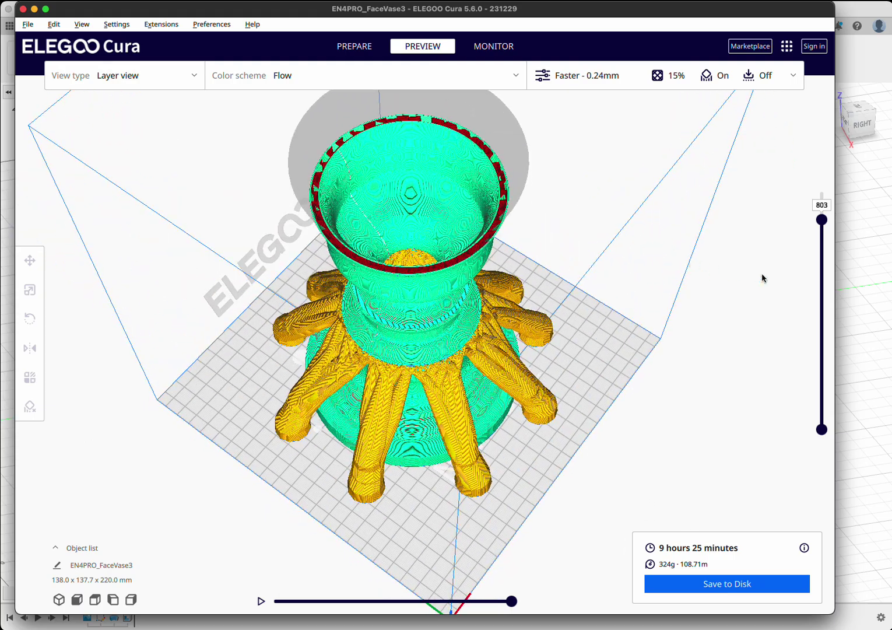
drag(821, 223, 815, 290)
mouse_move(815, 305)
mouse_down()
mouse_move(821, 341)
mouse_move(809, 414)
mouse_move(822, 289)
mouse_up()
right_drag(709, 318, 728, 237)
scroll(465, 355, up, 5)
scroll(465, 355, down, 3)
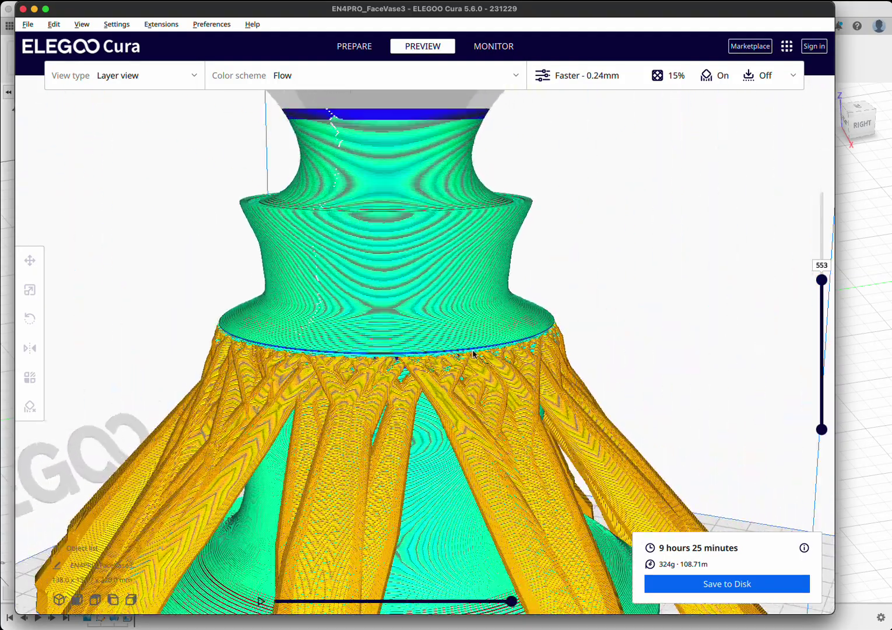
right_drag(465, 355, 578, 305)
scroll(544, 346, up, 3)
right_drag(545, 346, 506, 340)
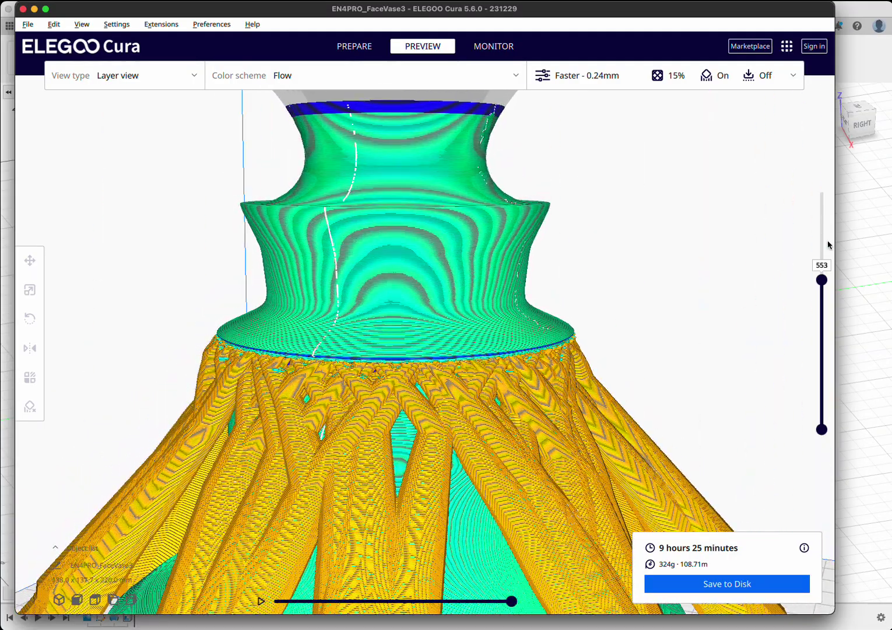
drag(822, 280, 822, 206)
scroll(708, 268, down, 5)
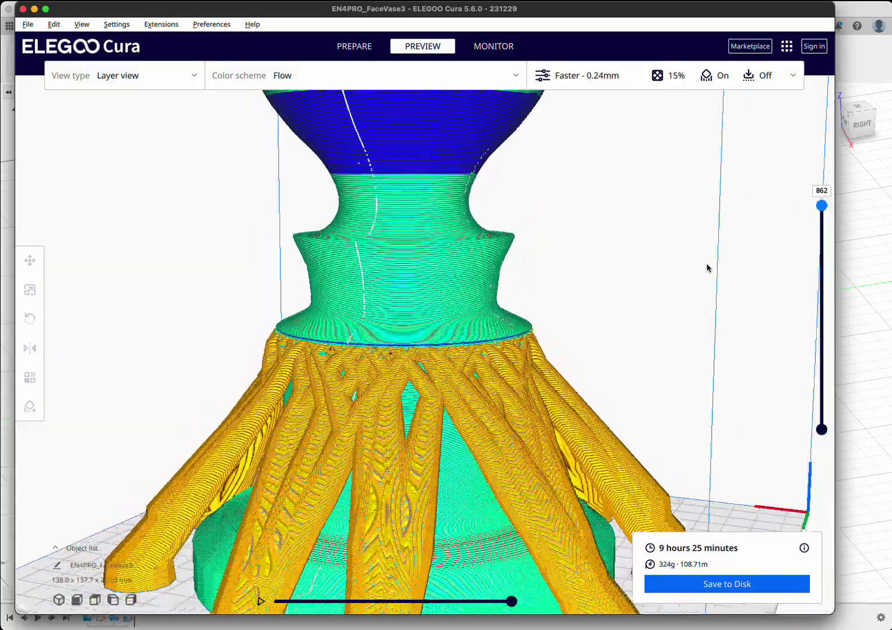
right_drag(708, 268, 680, 413)
scroll(679, 315, down, 3)
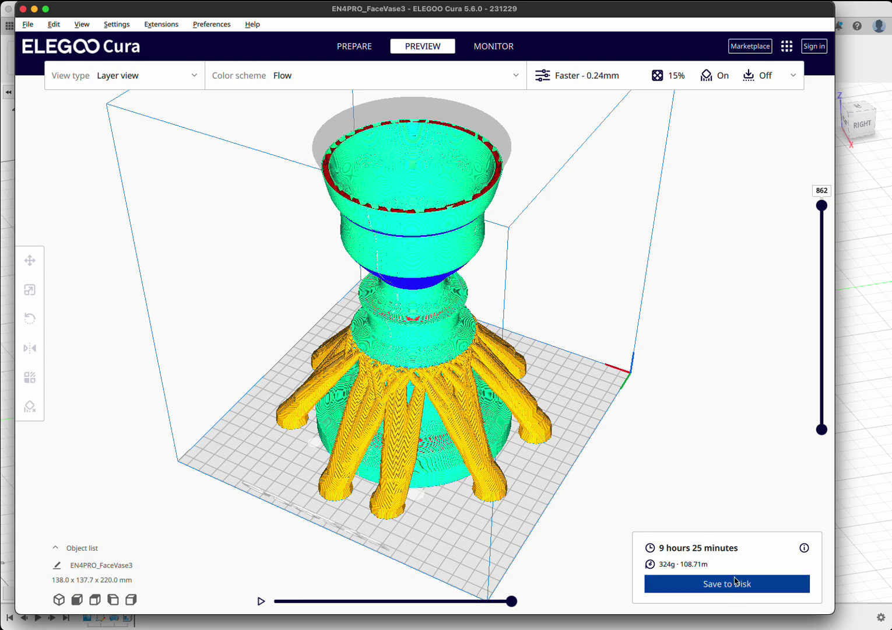
drag(822, 206, 505, 182)
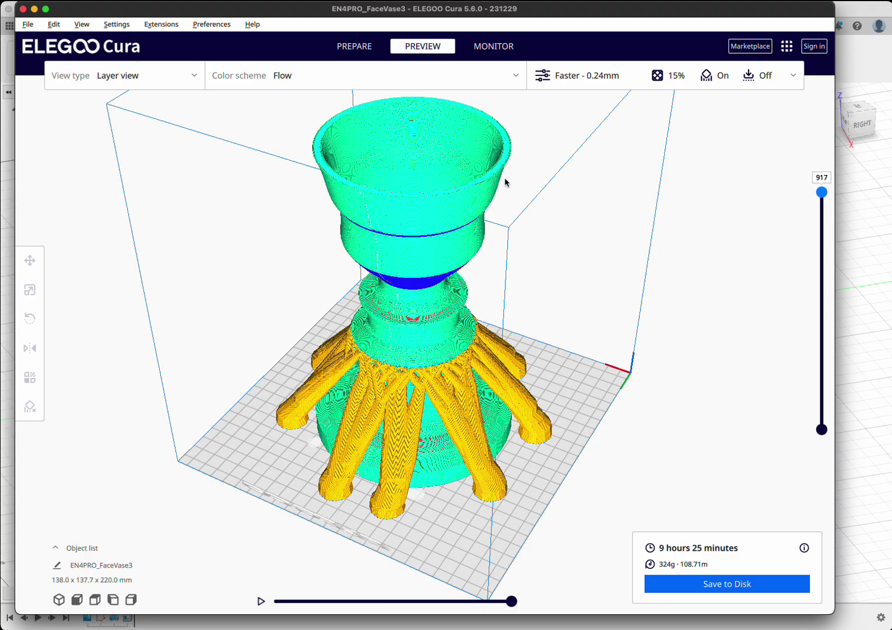
right_drag(602, 386, 584, 369)
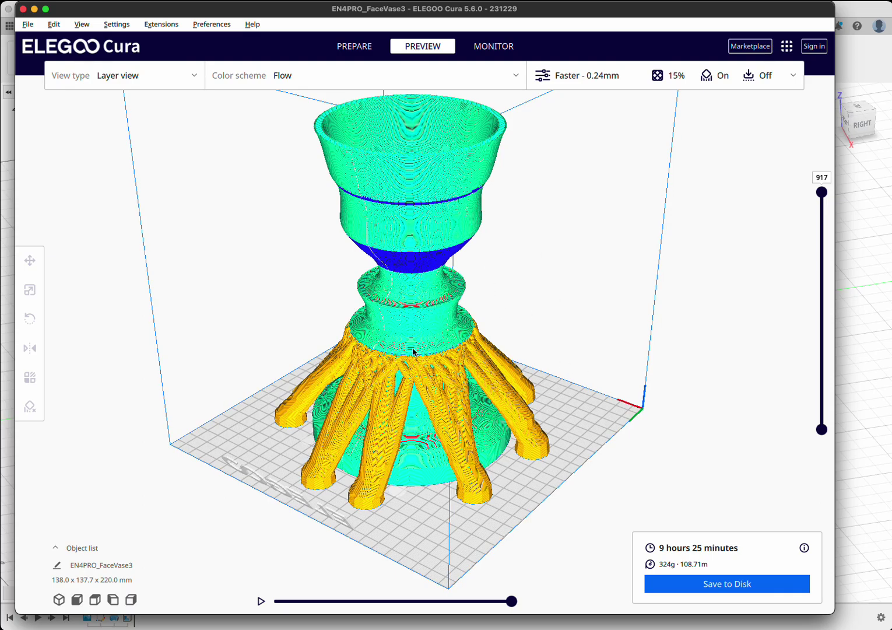
scroll(574, 354, down, 2)
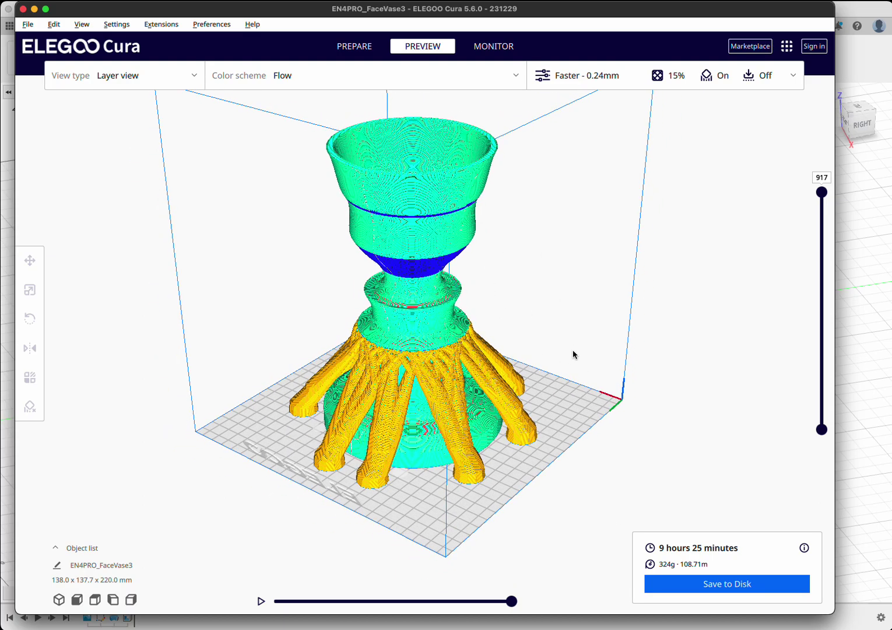
right_drag(574, 354, 486, 343)
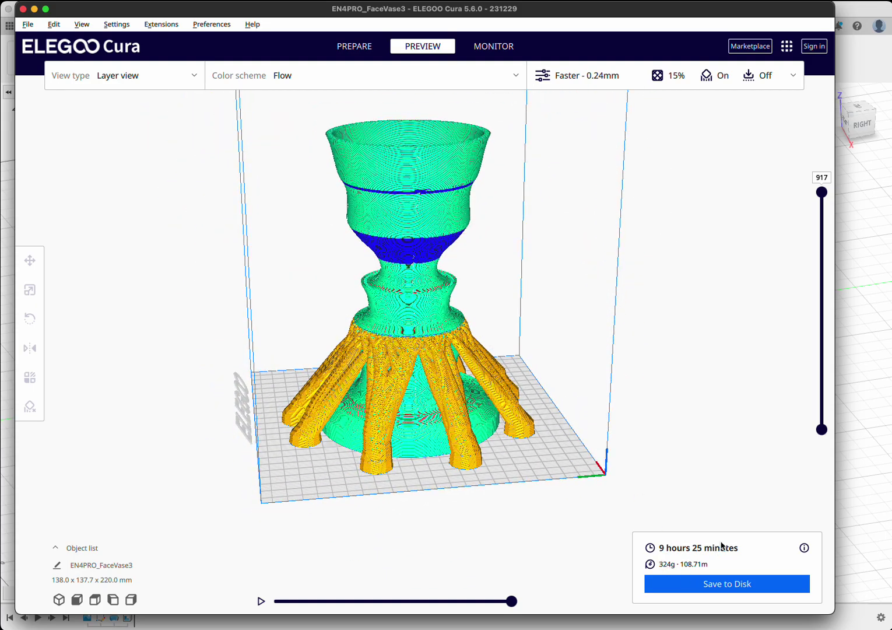